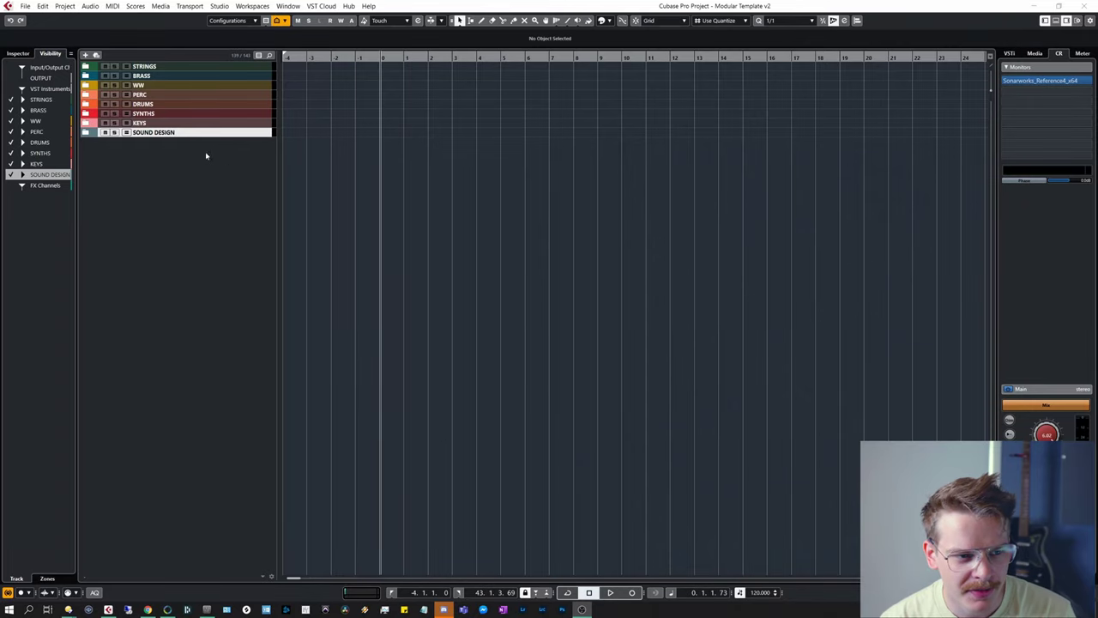
- Review the tracks inside the STRINGS, BRASS, WW, PERC and DRUMS folders, one folder at a time
click(85, 66)
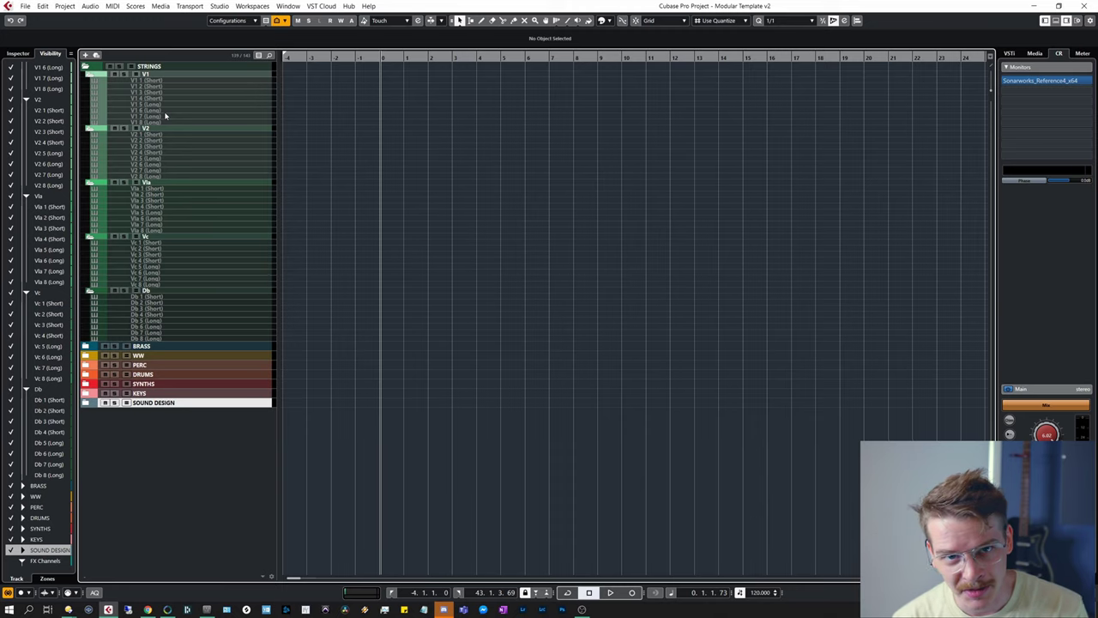
click(86, 68)
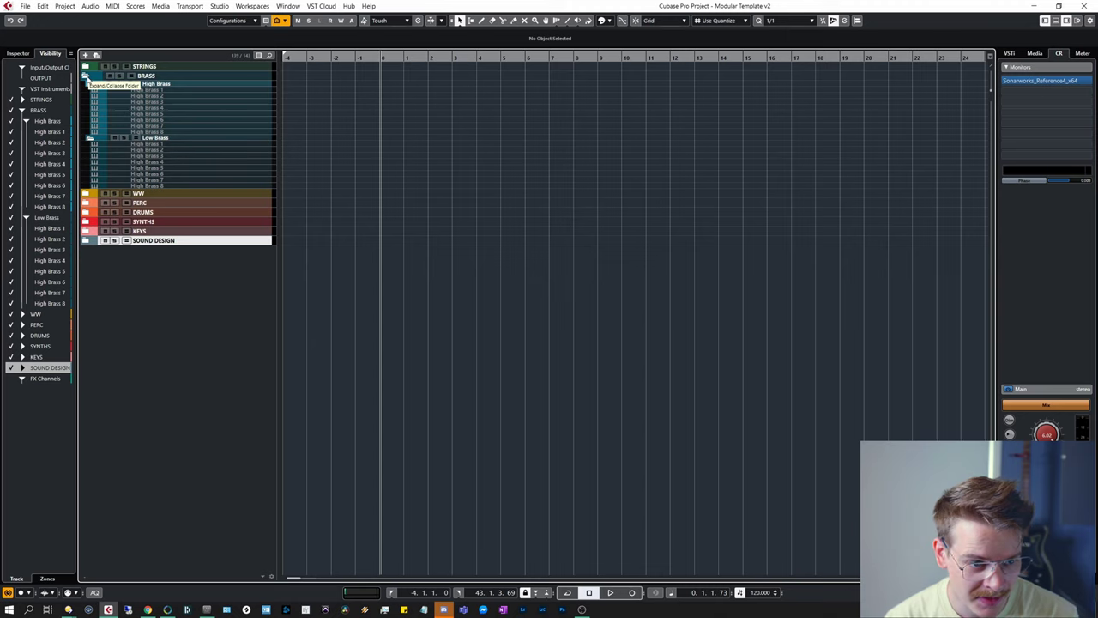
click(86, 75)
click(85, 85)
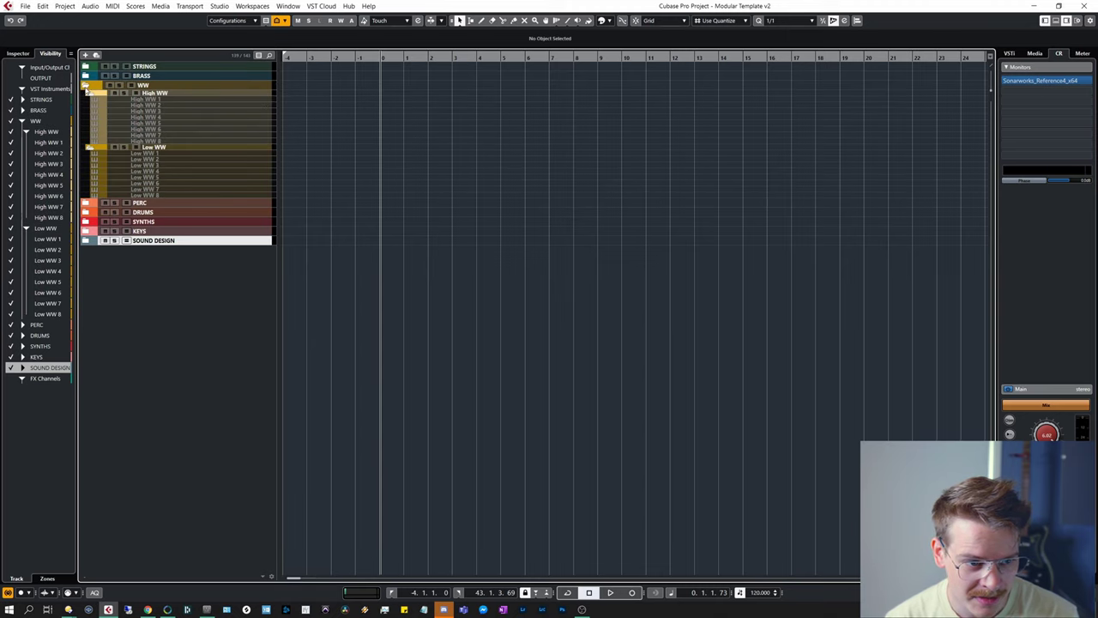
click(86, 85)
click(86, 95)
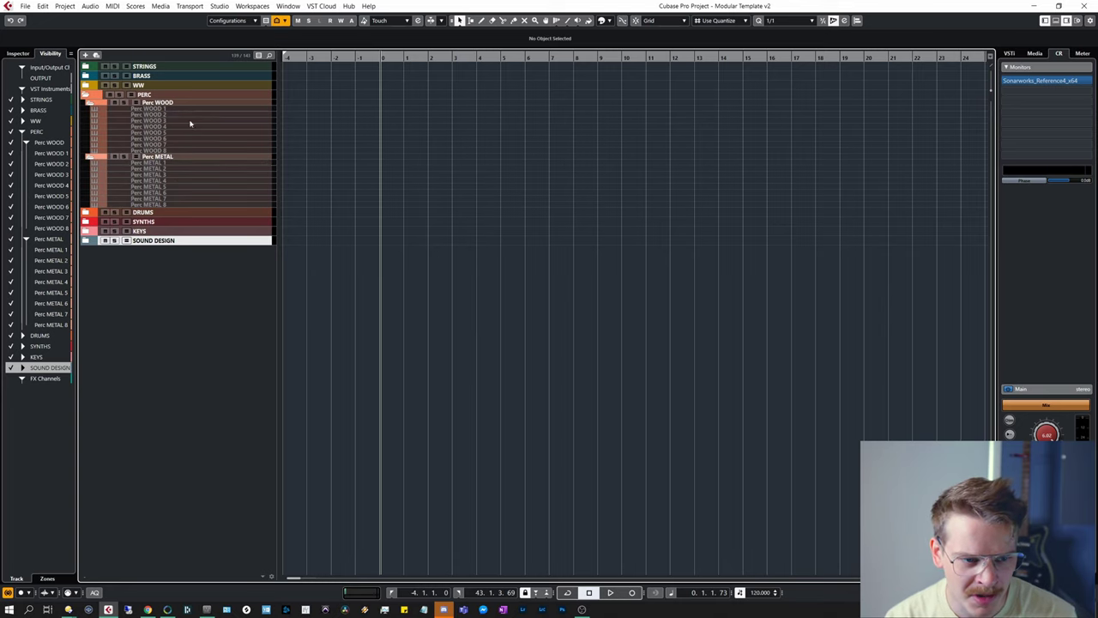
click(86, 94)
click(86, 104)
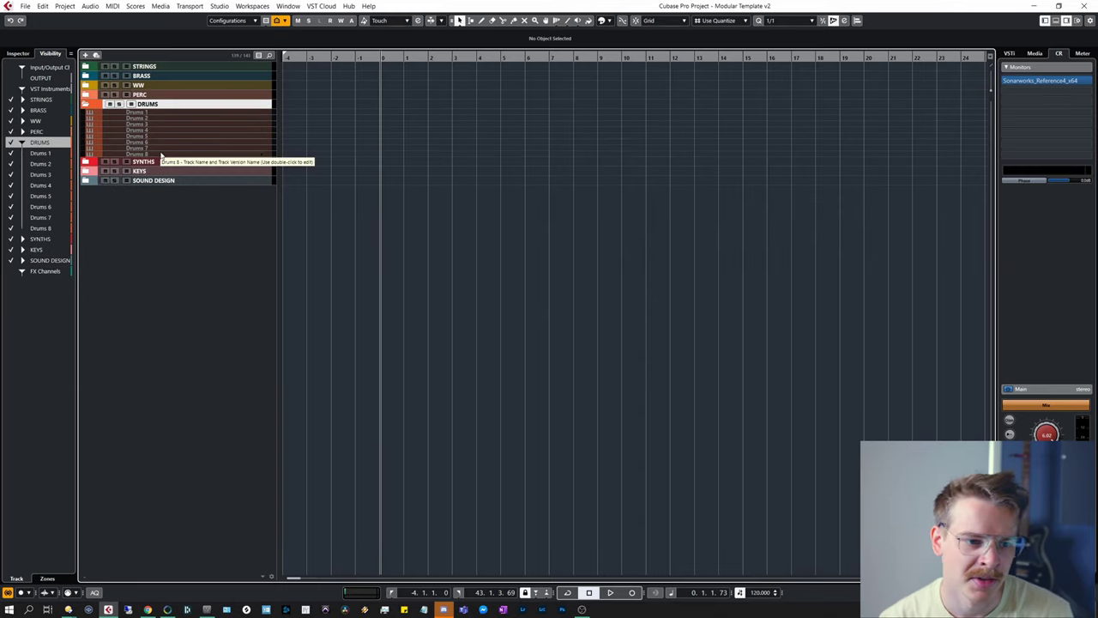
click(87, 104)
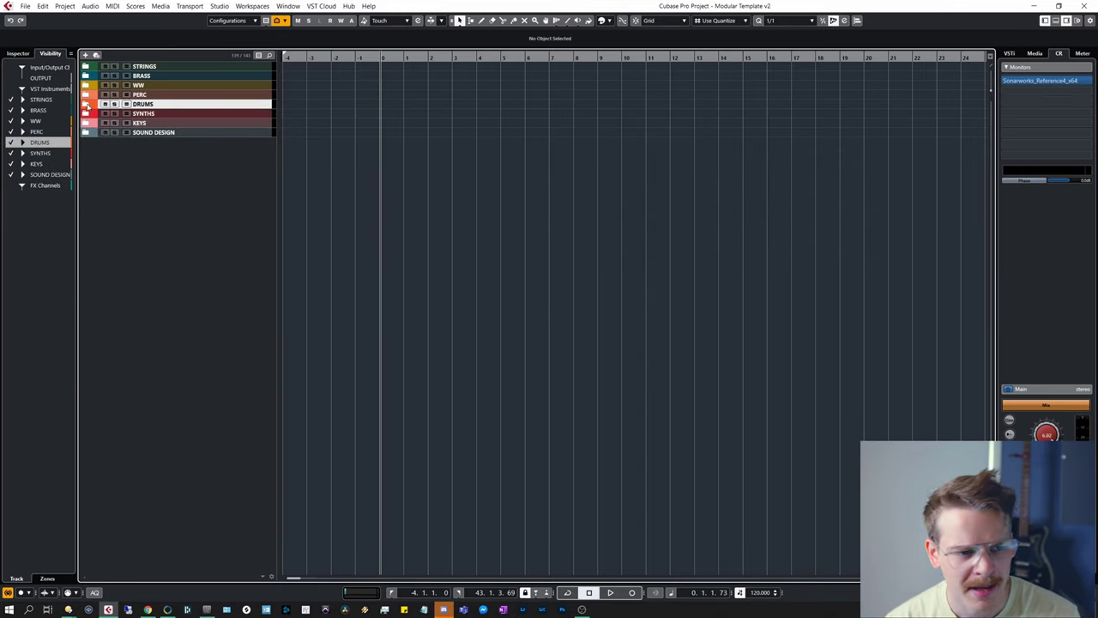
click(87, 104)
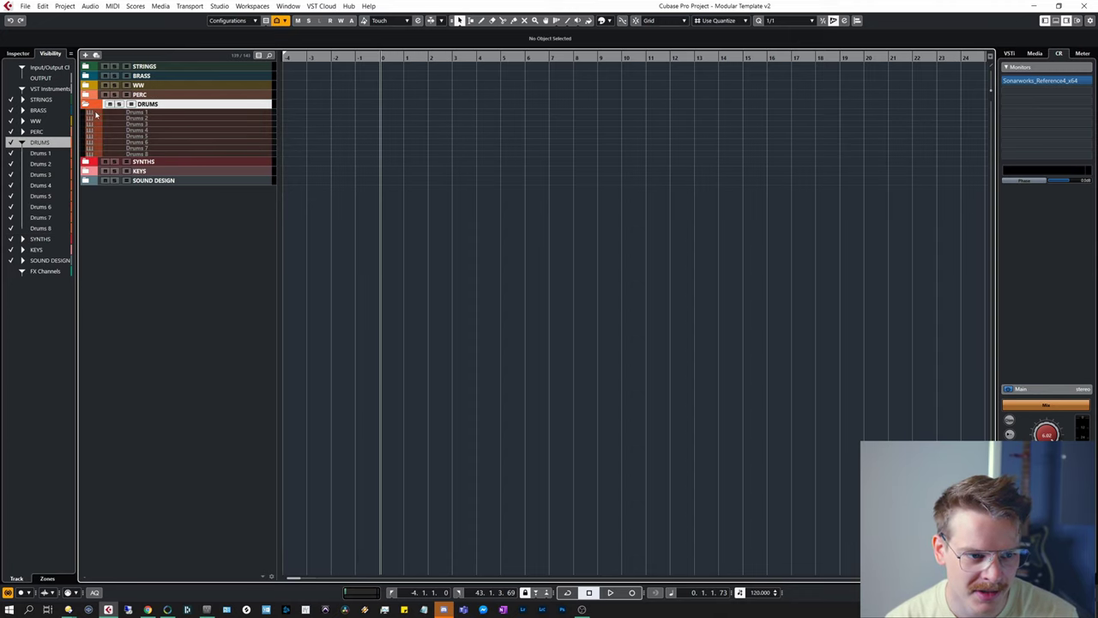
click(86, 104)
- Review the SYNTHS folder's tracks and the VST instruments available for Synth 2, leaving its instrument unassigned
click(85, 113)
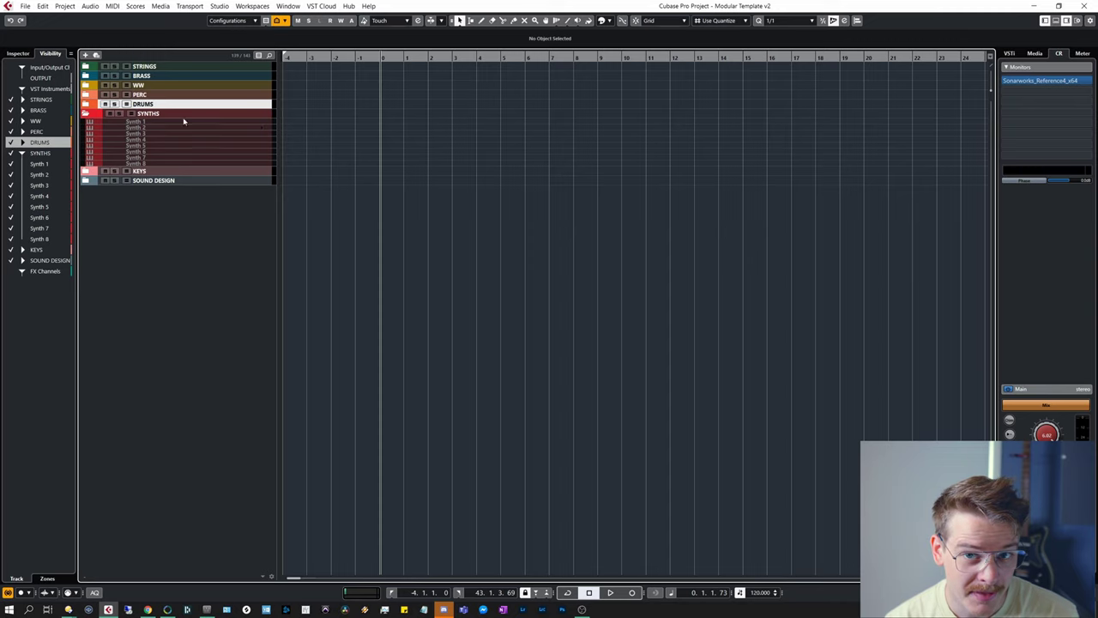
click(85, 113)
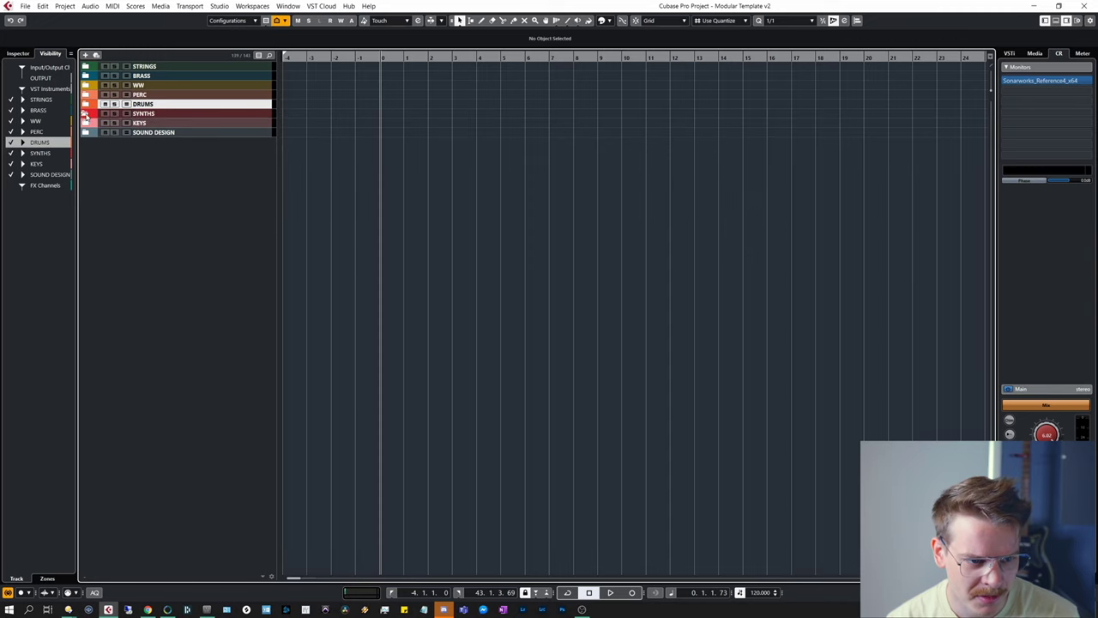
click(85, 113)
click(151, 128)
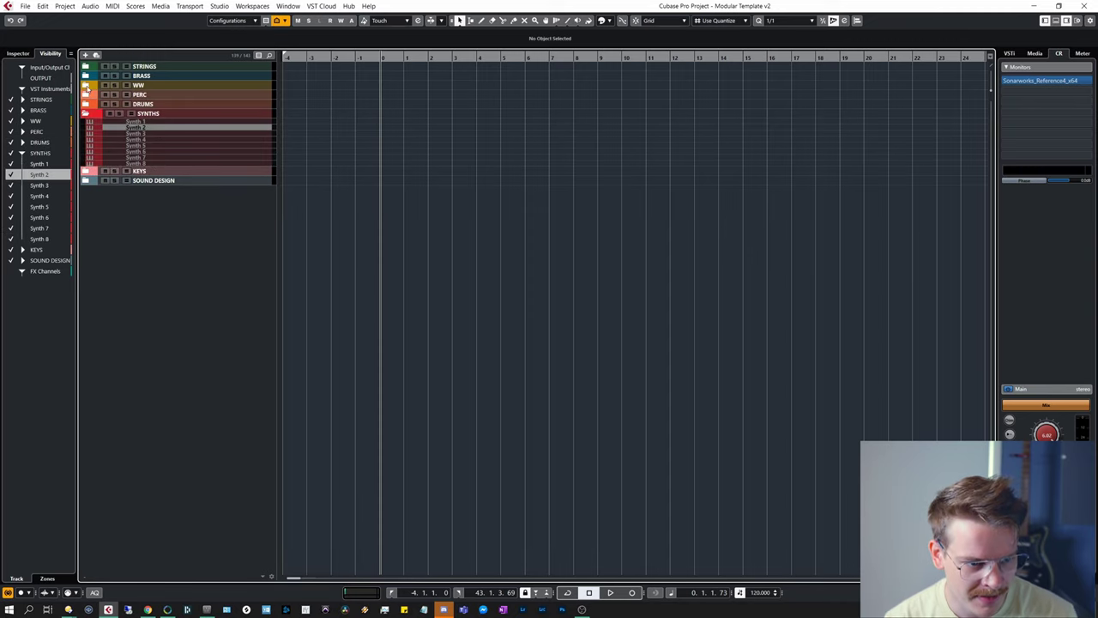
click(17, 54)
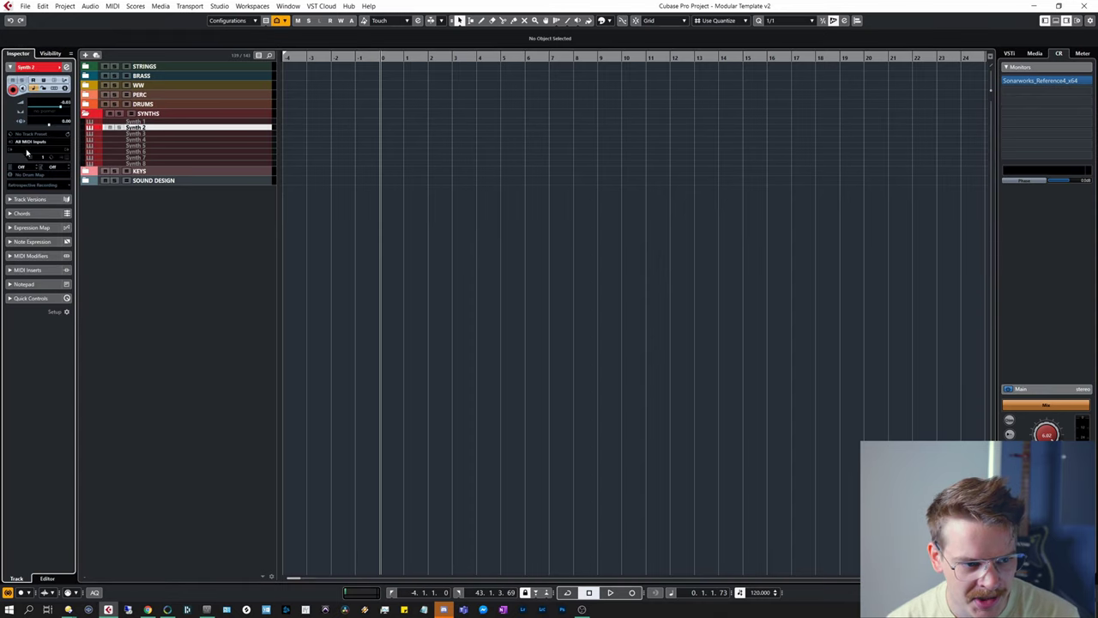
click(41, 153)
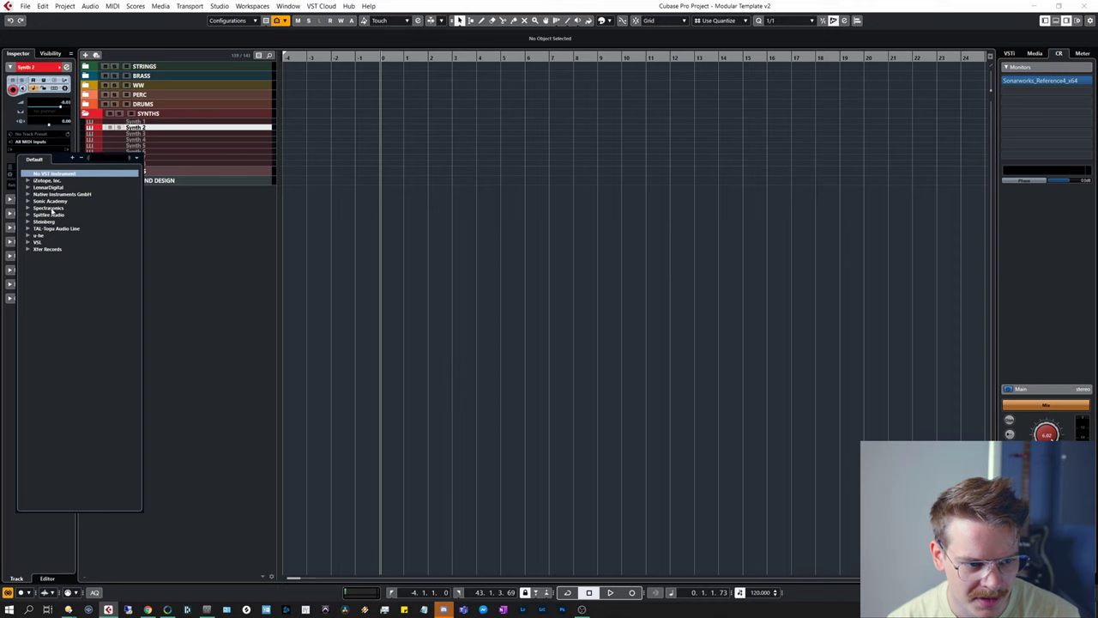
click(206, 284)
click(152, 128)
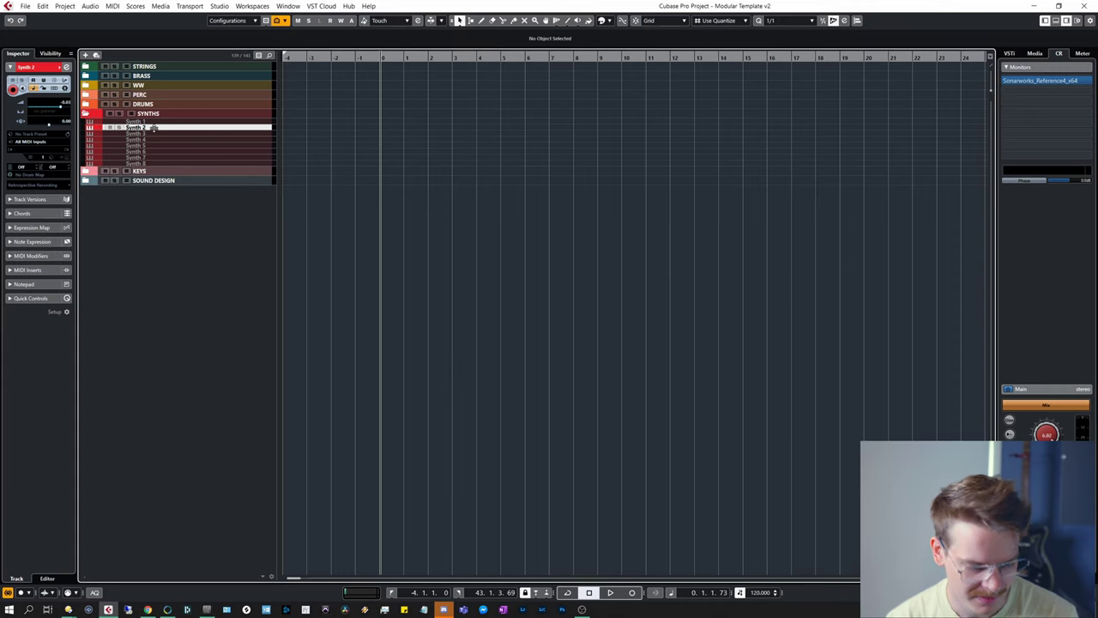
click(86, 113)
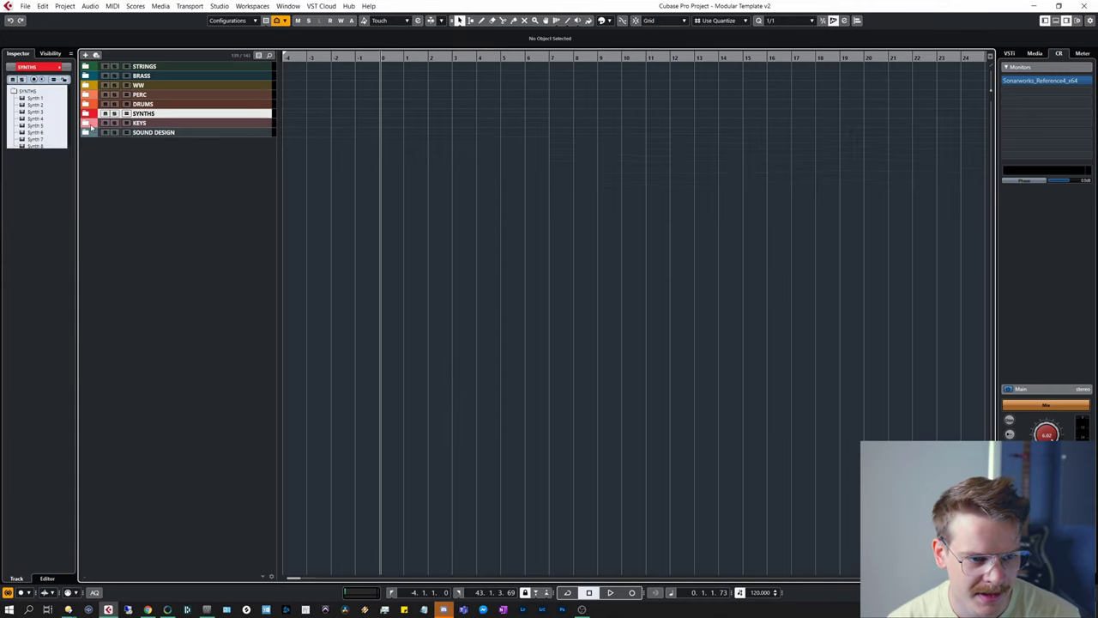
- Review the tracks inside the KEYS and SOUND DESIGN folders
click(86, 122)
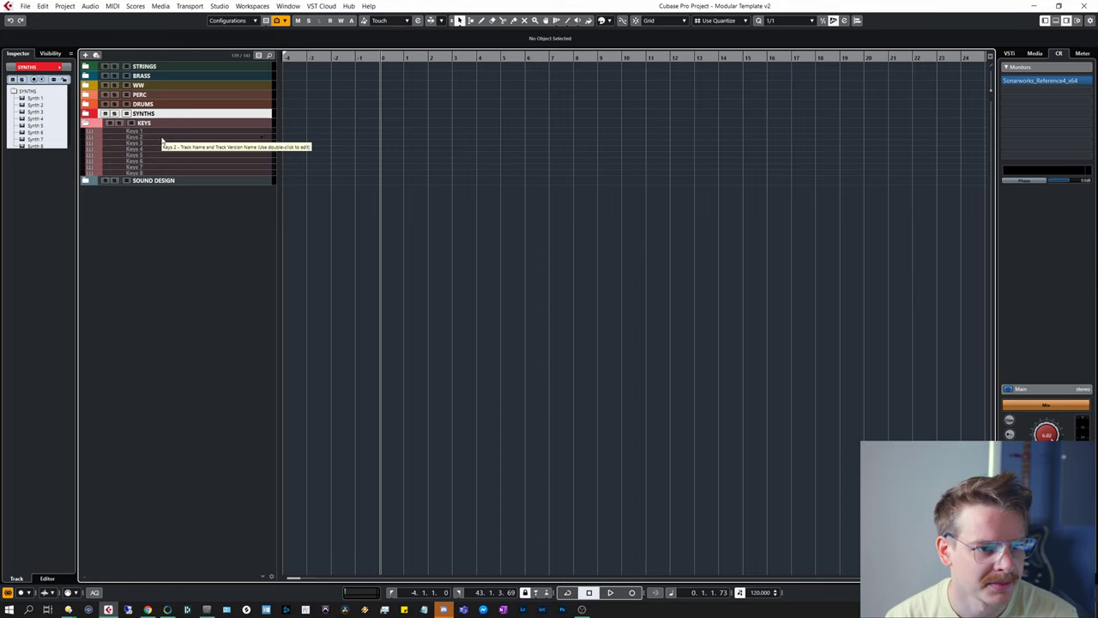
click(86, 123)
click(86, 132)
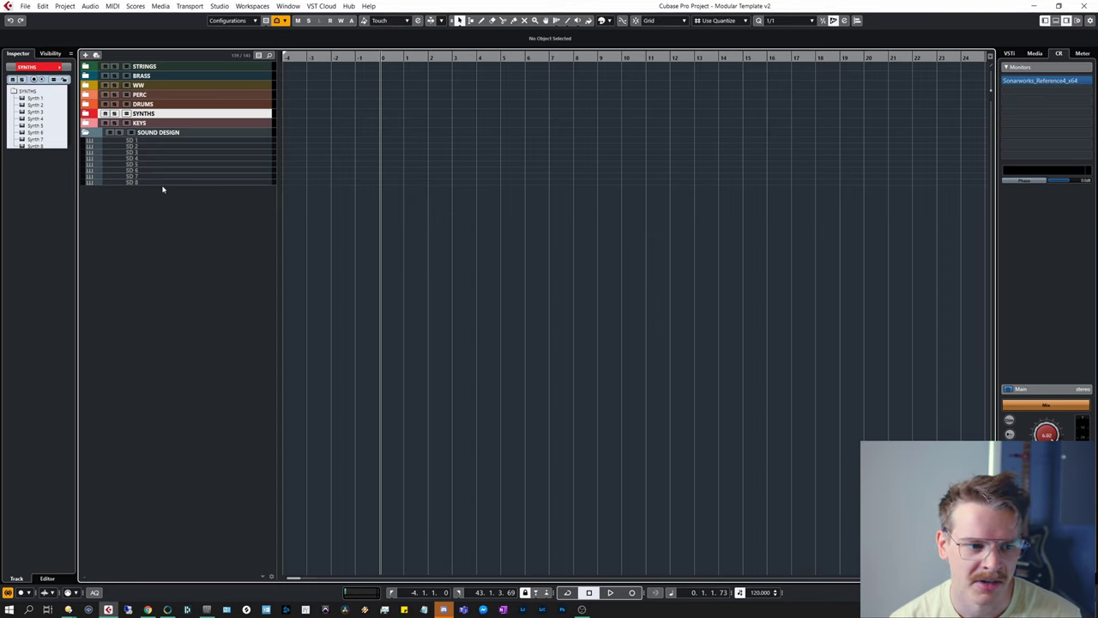
- Add 30 stereo group tracks outside any folder, with their audio output routed to OUTPUT
click(169, 153)
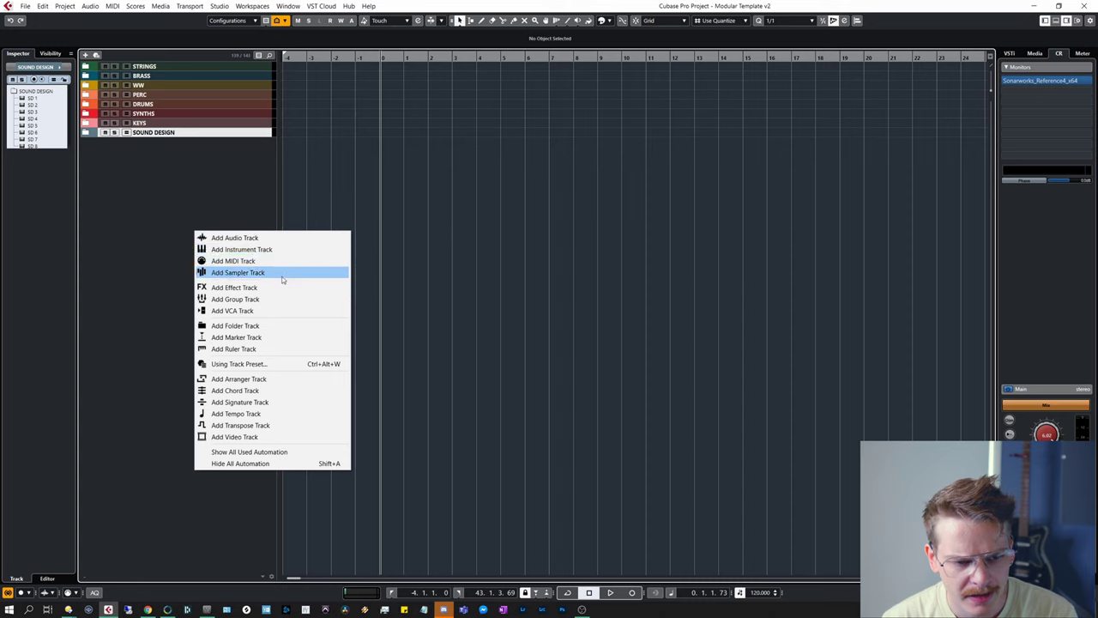
click(278, 299)
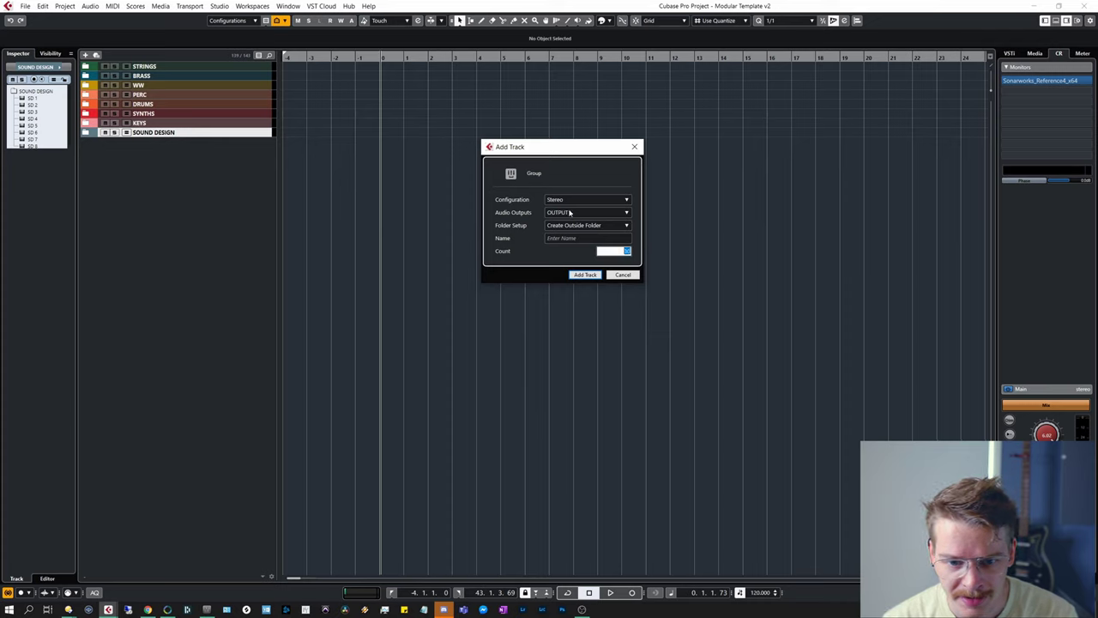
click(585, 274)
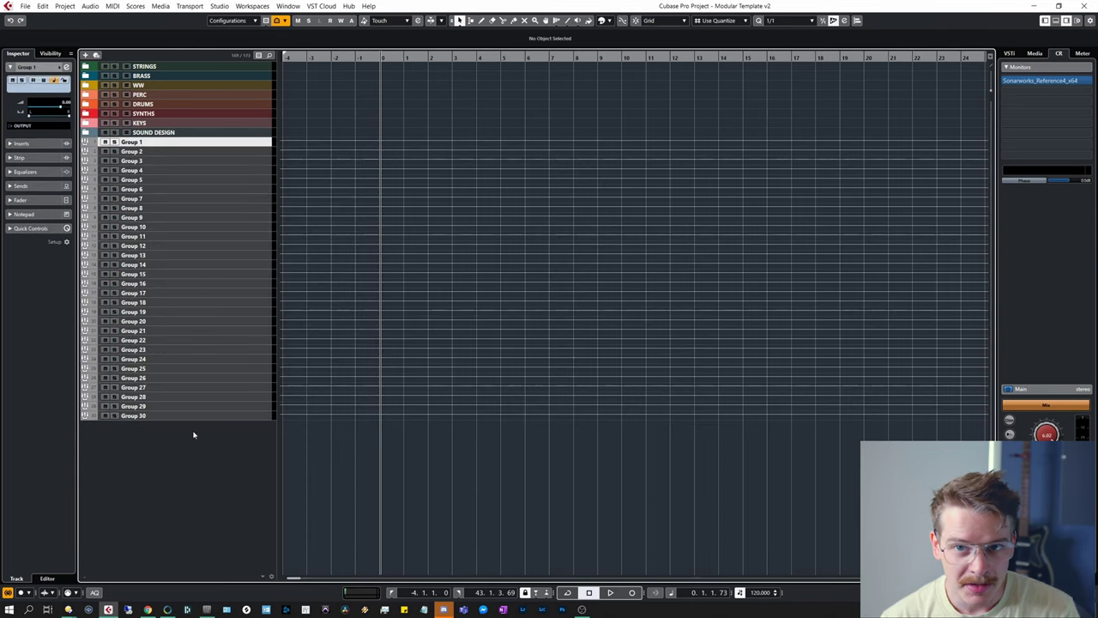
- Rename all 30 new group tracks to "=" in one go
key(F2)
text(-)
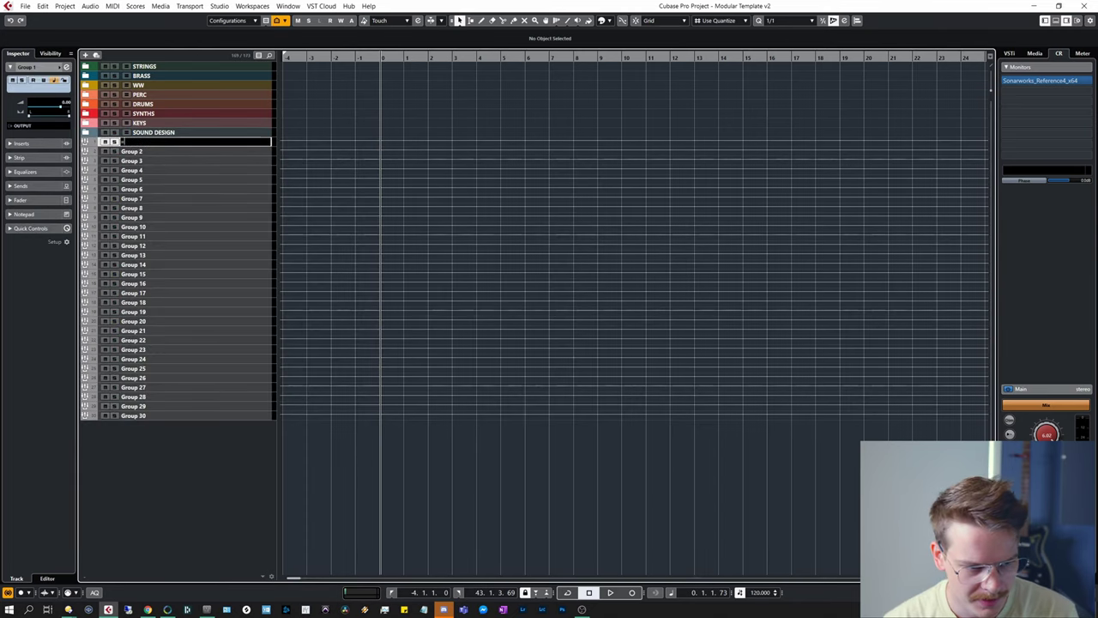
key(Tab)
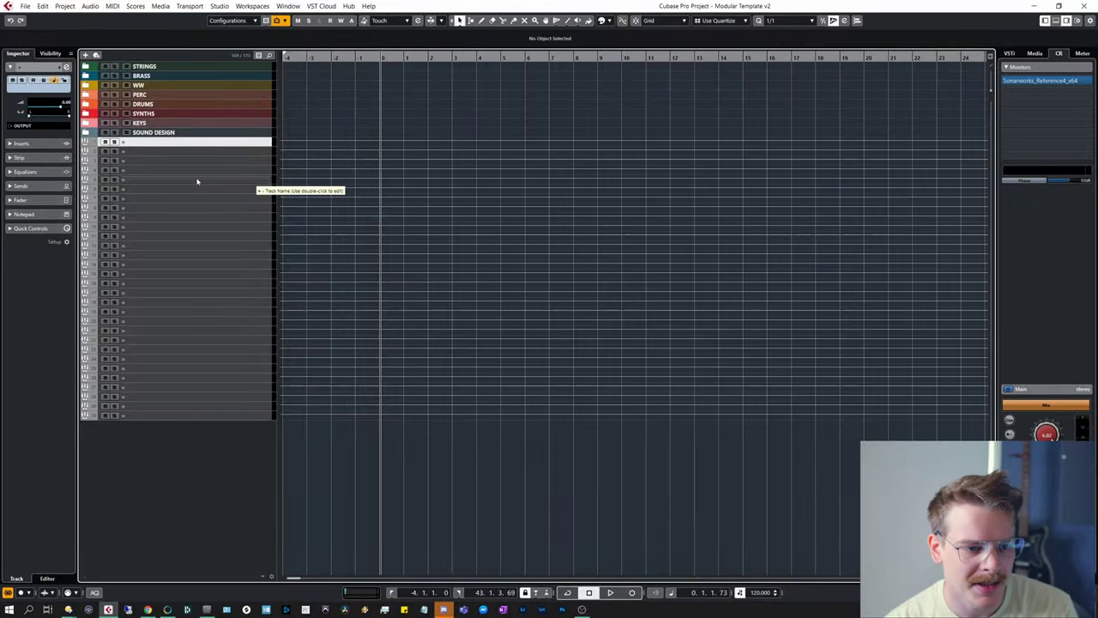
- Rename the first two group tracks "= Strings High Short" and "= Strings High Long"
double_click(163, 144)
text(Sttrings High Shor)
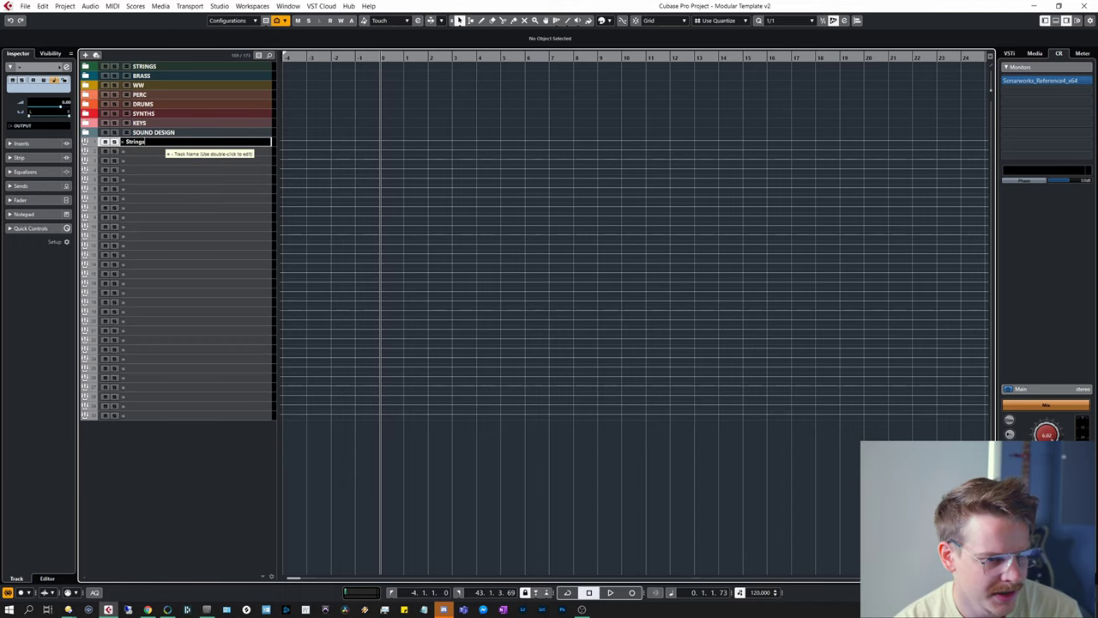
text(t)
key(Tab)
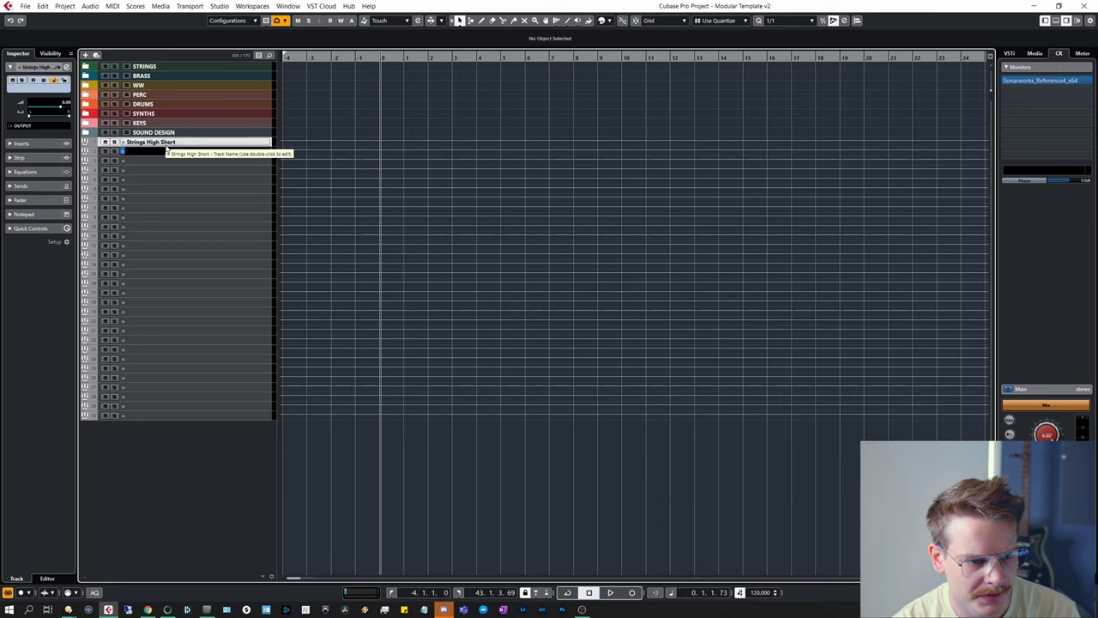
text(Strings High)
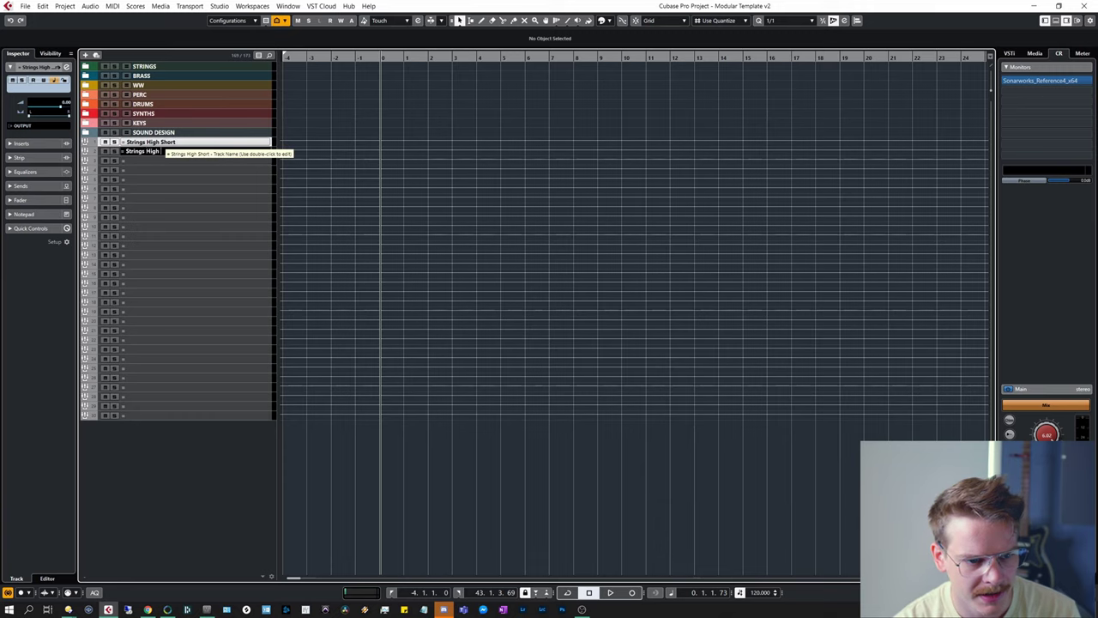
text( Long)
key(Tab)
- Rename the third group track "= Strings Low Short" and the fourth "Strings Low Long"
text(String)
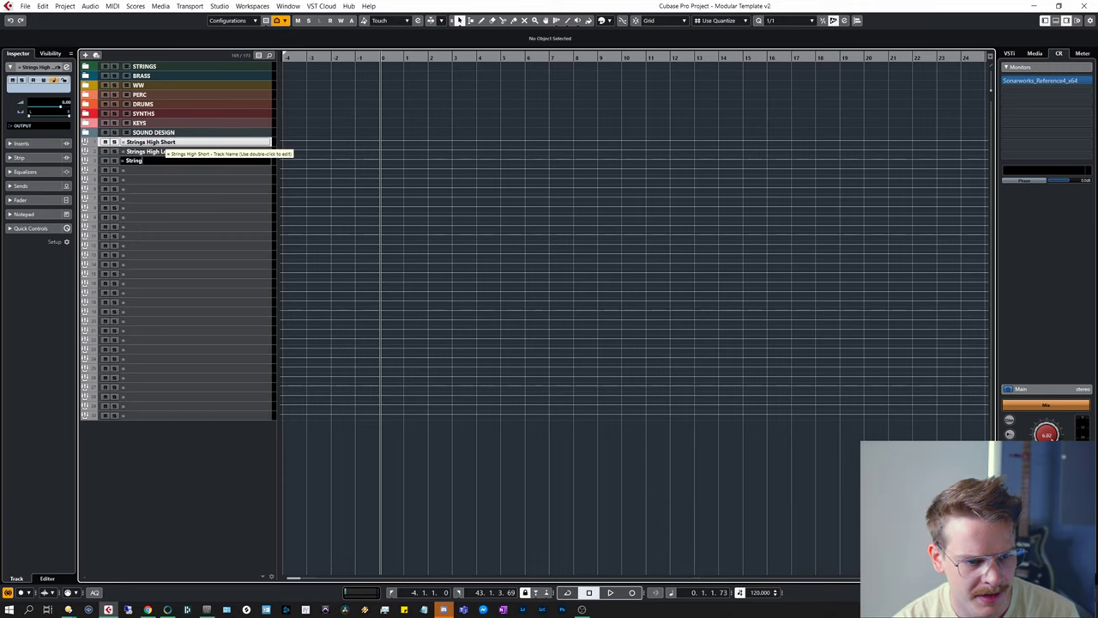
text(s Low Short)
key(Tab)
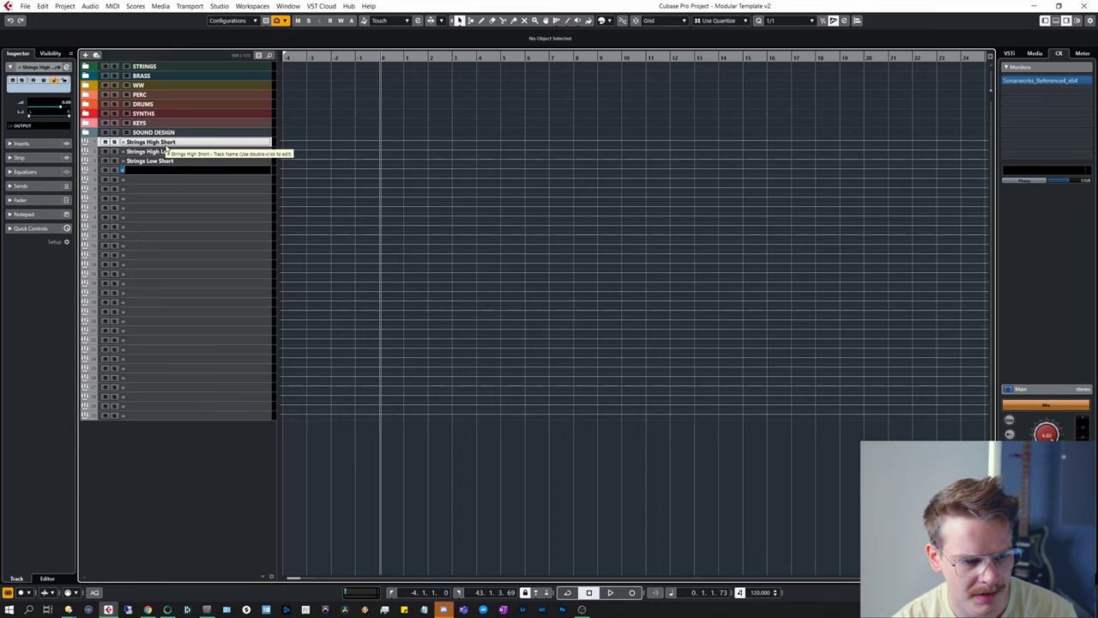
text(Strings Low Low)
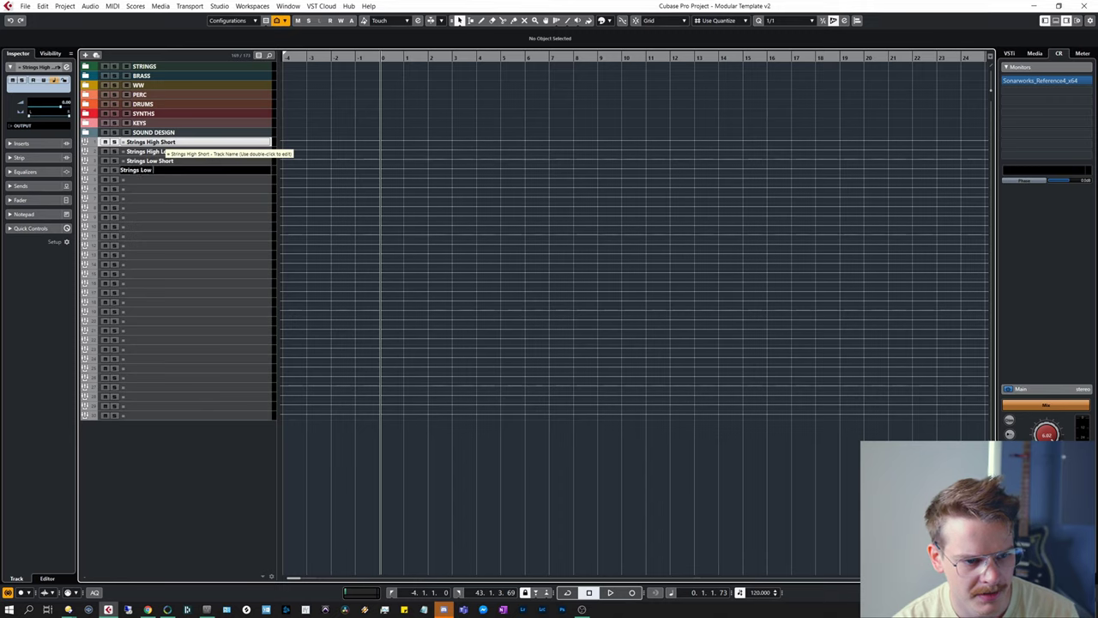
key(Tab)
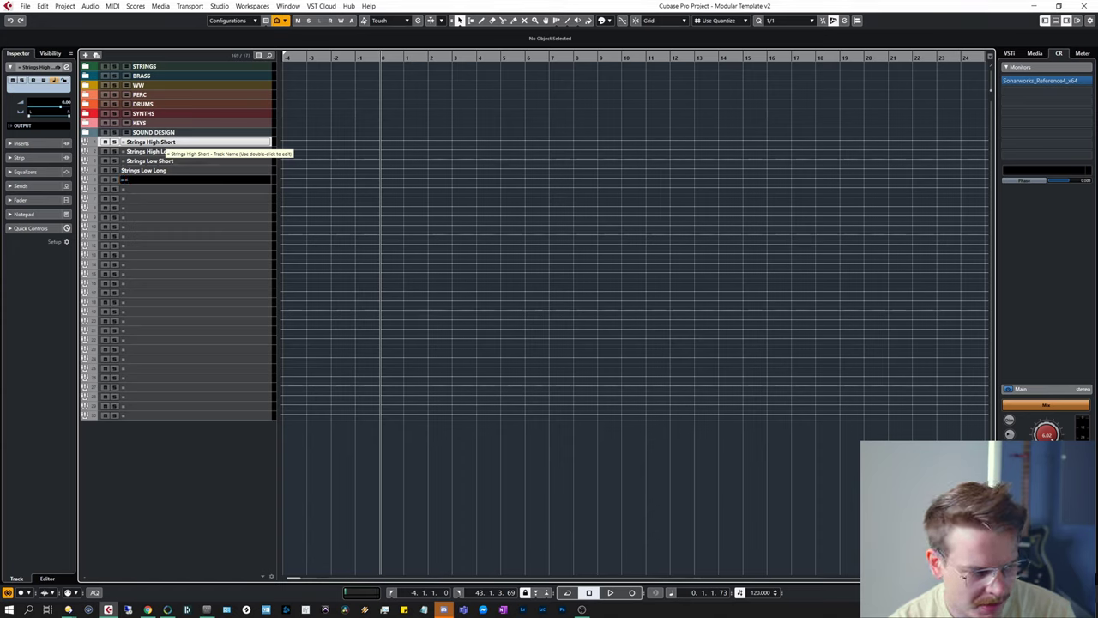
- Rename the fifth to seventh group tracks "== Strings High", "== Strings Low" and "=== Strings"
text(Strings High)
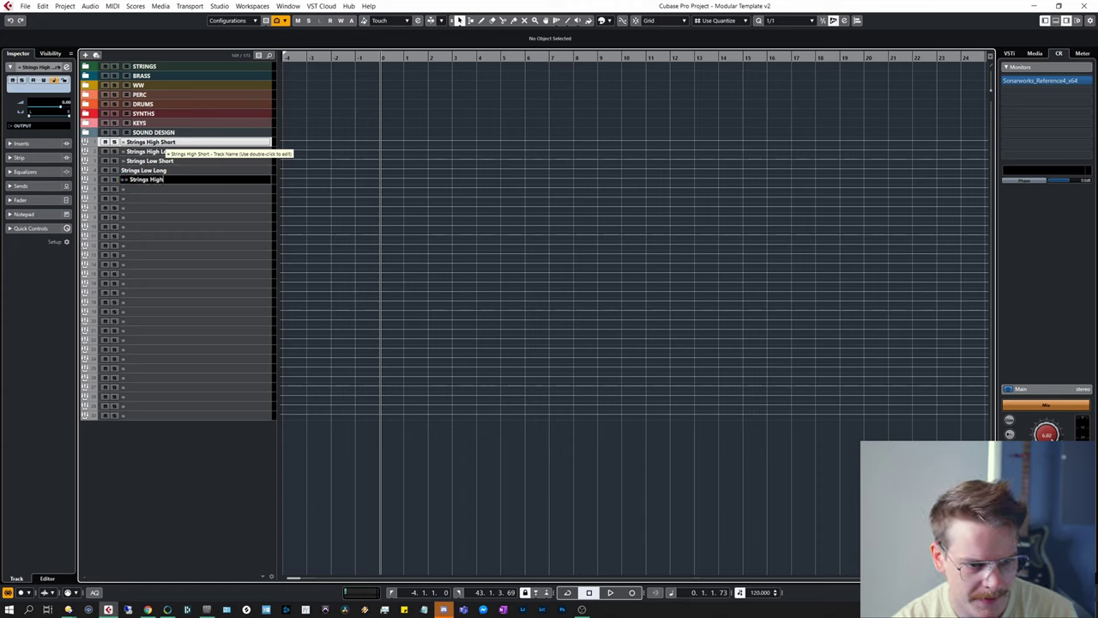
key(Tab)
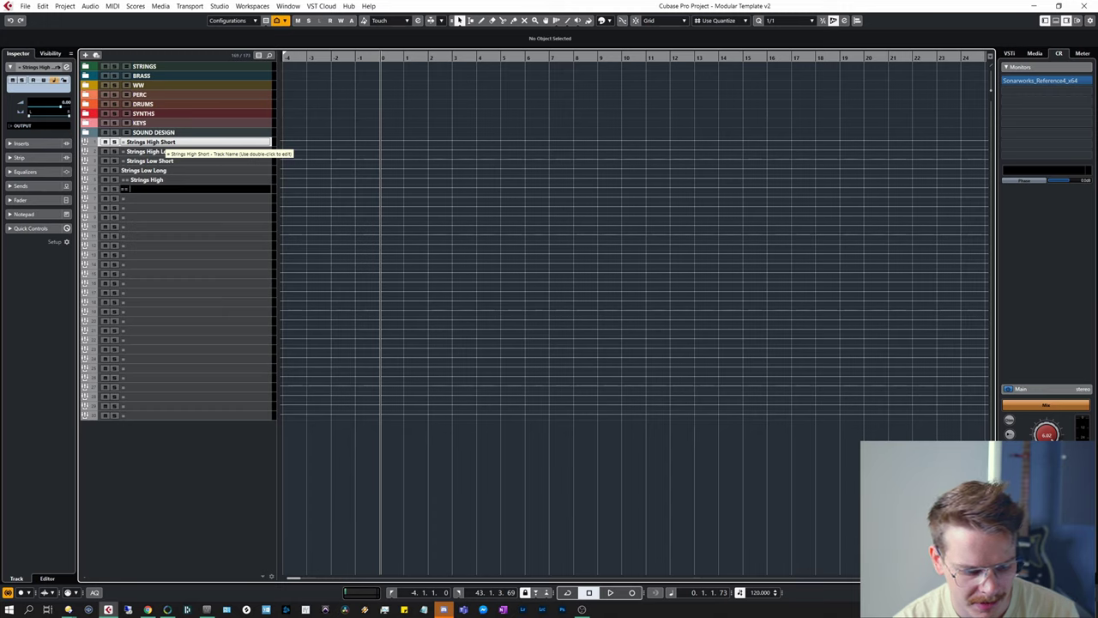
text(Strings Low)
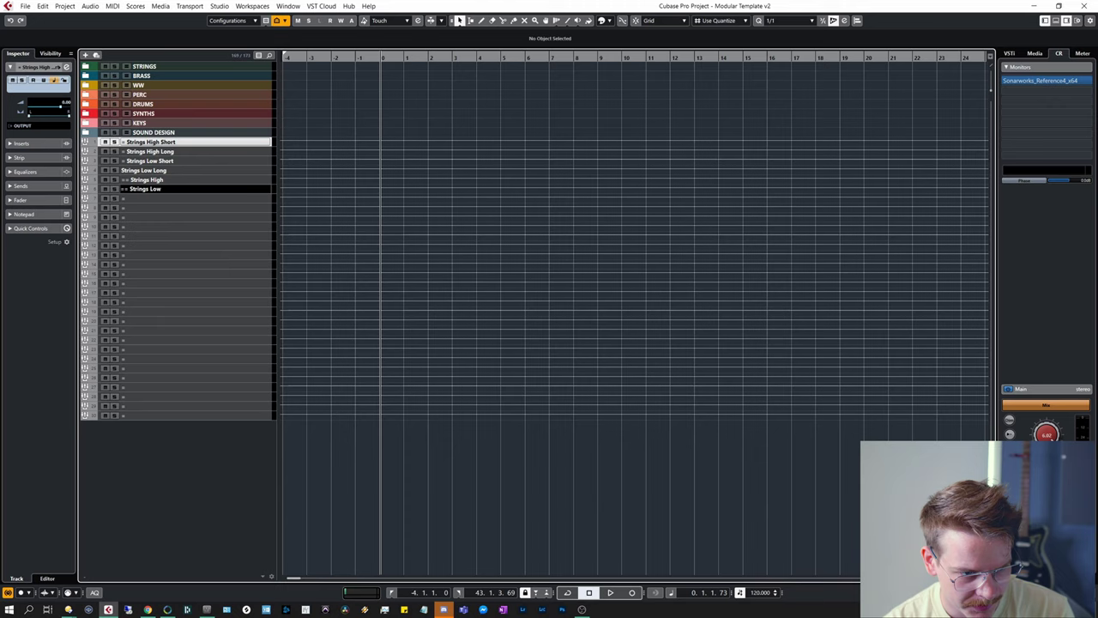
key(Tab)
text(Strings)
key(Return)
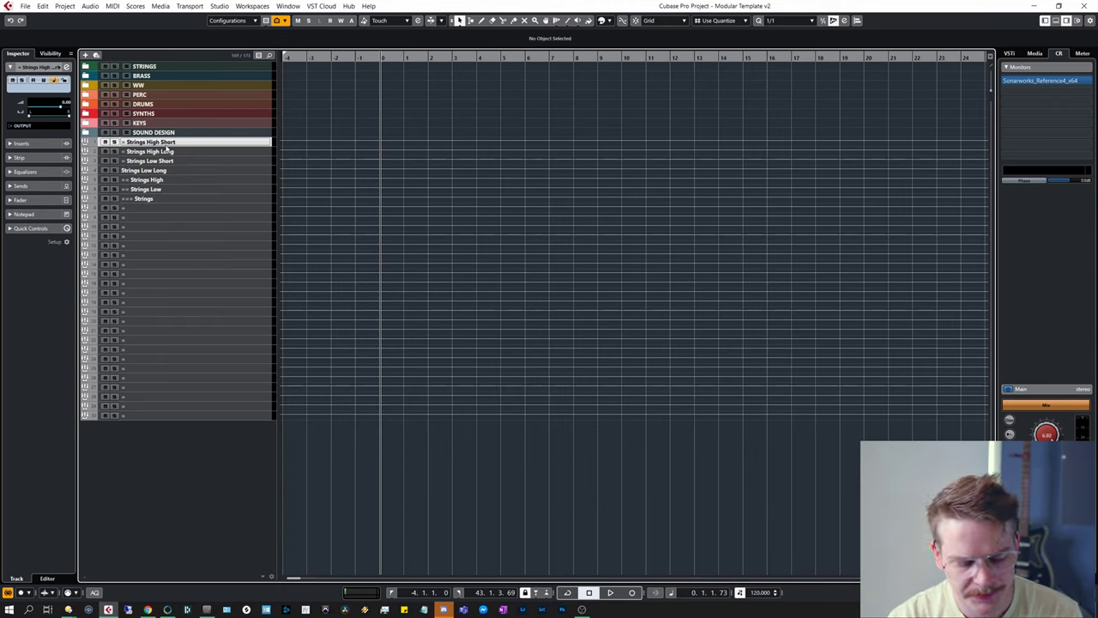
- Add the missing "=" prefix to the fourth group track's name, making it "= Strings Low Long"
click(134, 171)
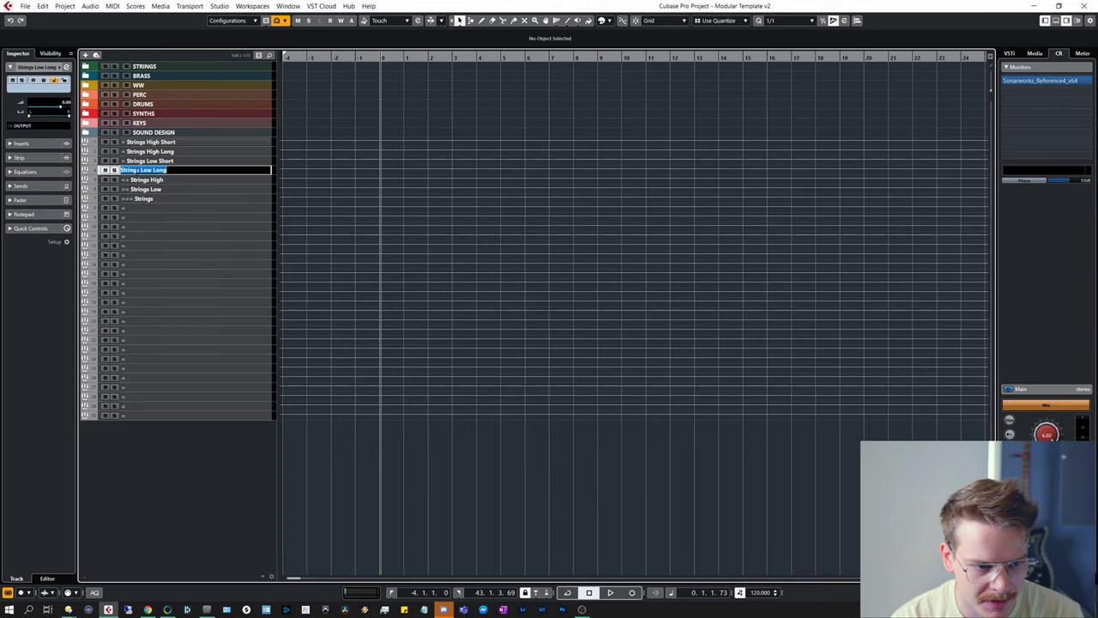
text(=)
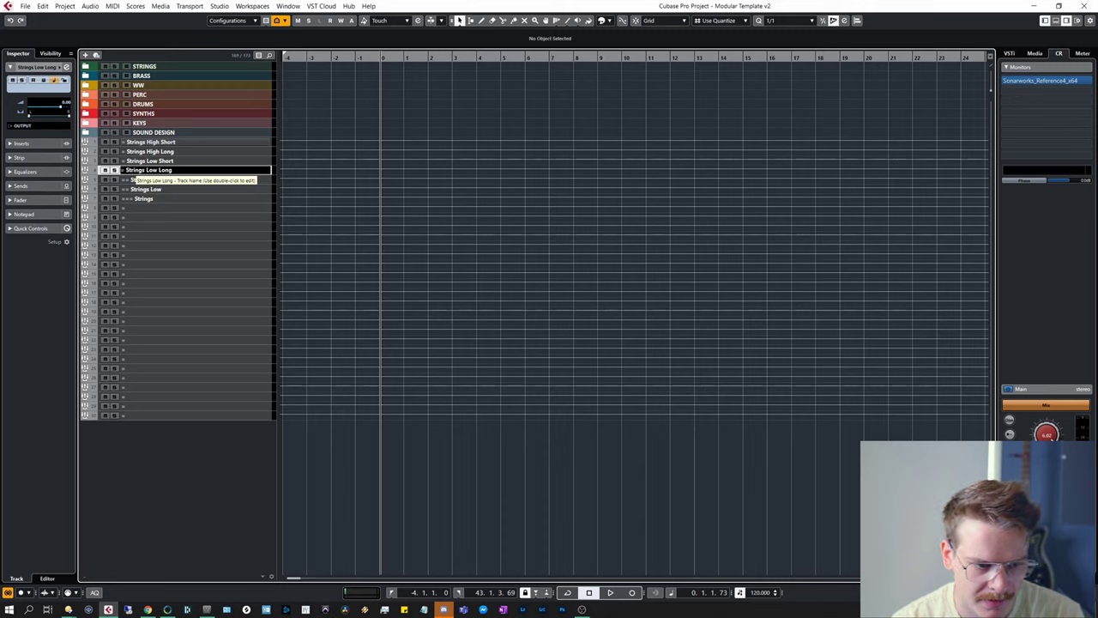
click(174, 197)
click(187, 143)
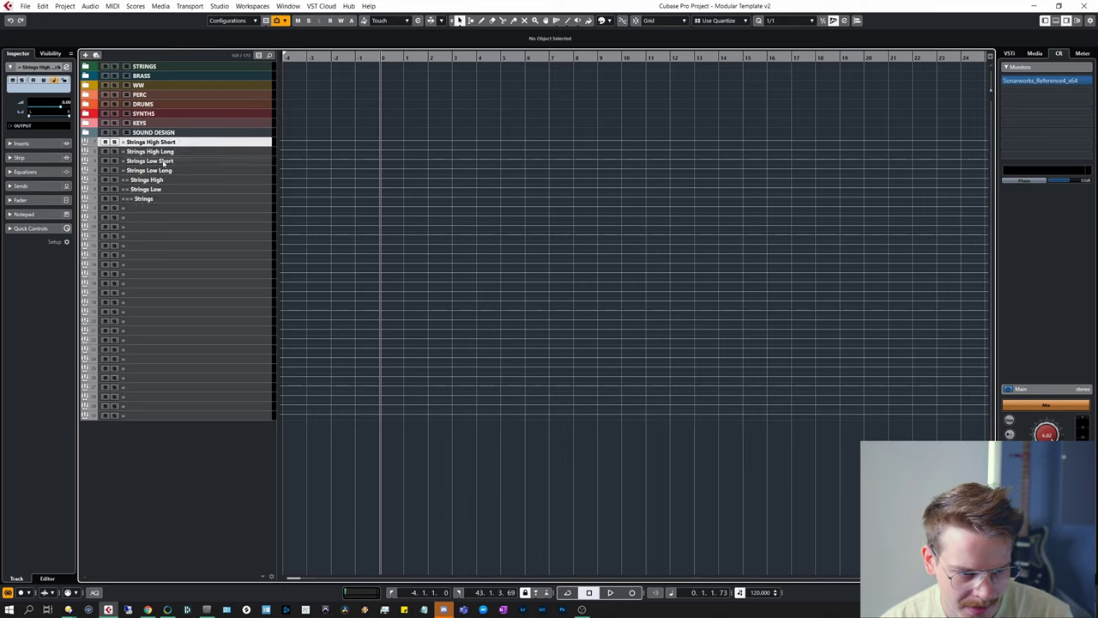
- Examine the strings routing hierarchy, from the short and long groups through Strings High and Strings Low to the Strings group
shift+click(167, 171)
click(176, 180)
shift+click(176, 189)
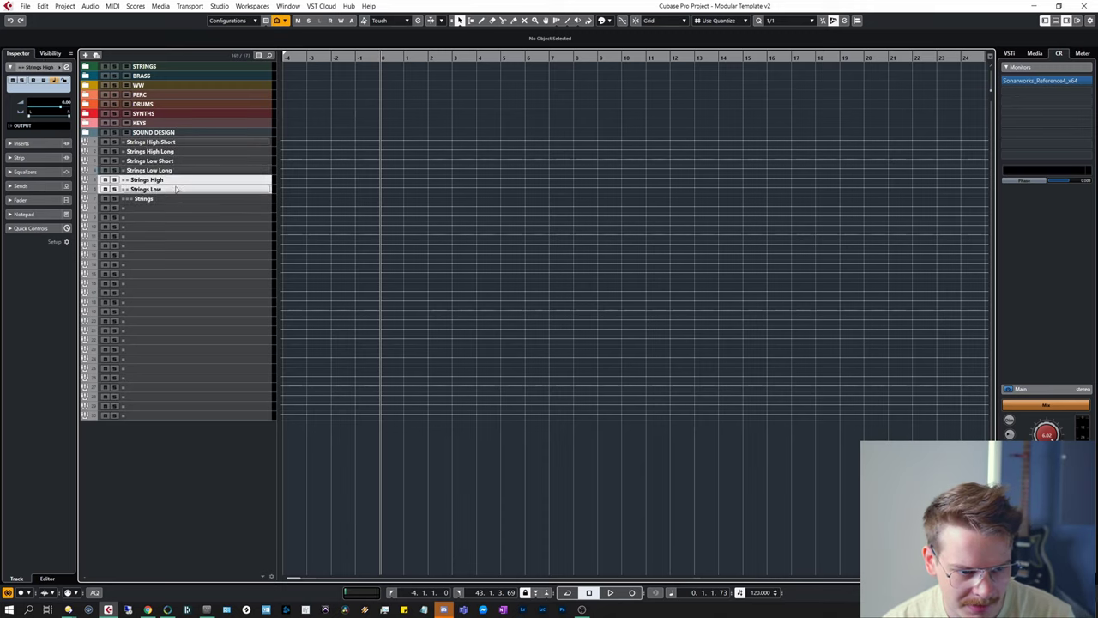
click(177, 143)
shift+click(176, 152)
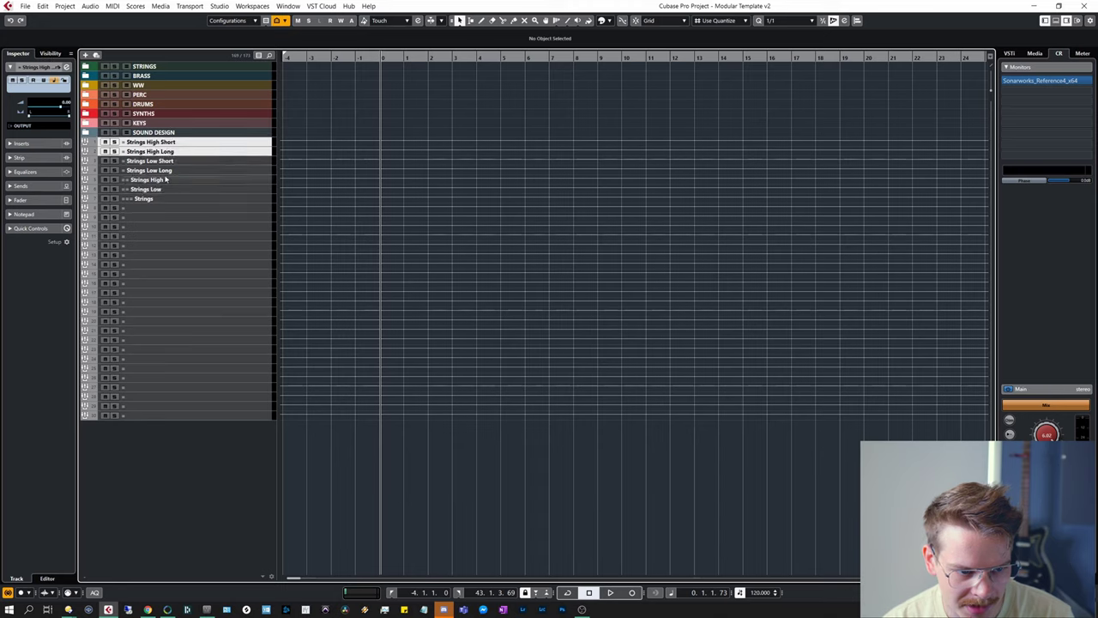
click(167, 179)
click(176, 190)
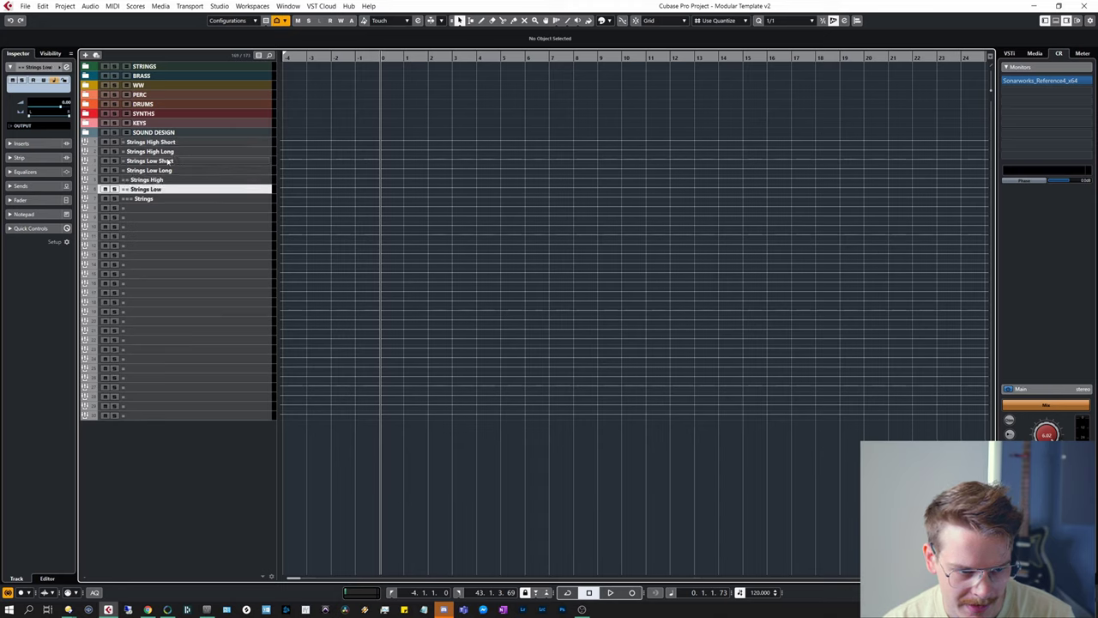
click(168, 161)
shift+click(168, 171)
click(182, 188)
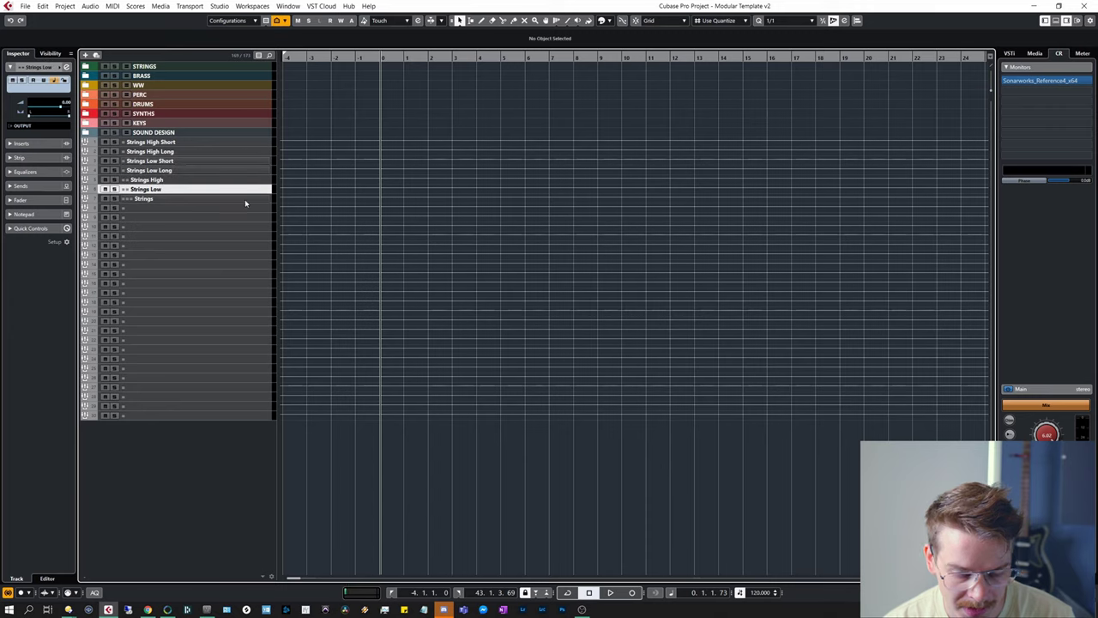
shift+click(161, 180)
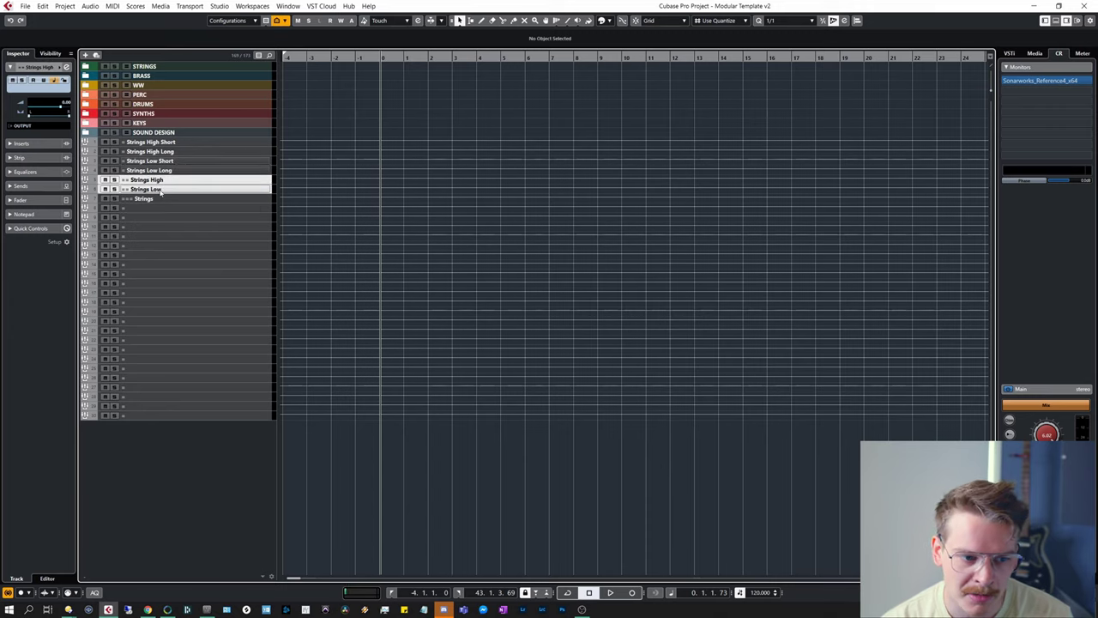
click(229, 198)
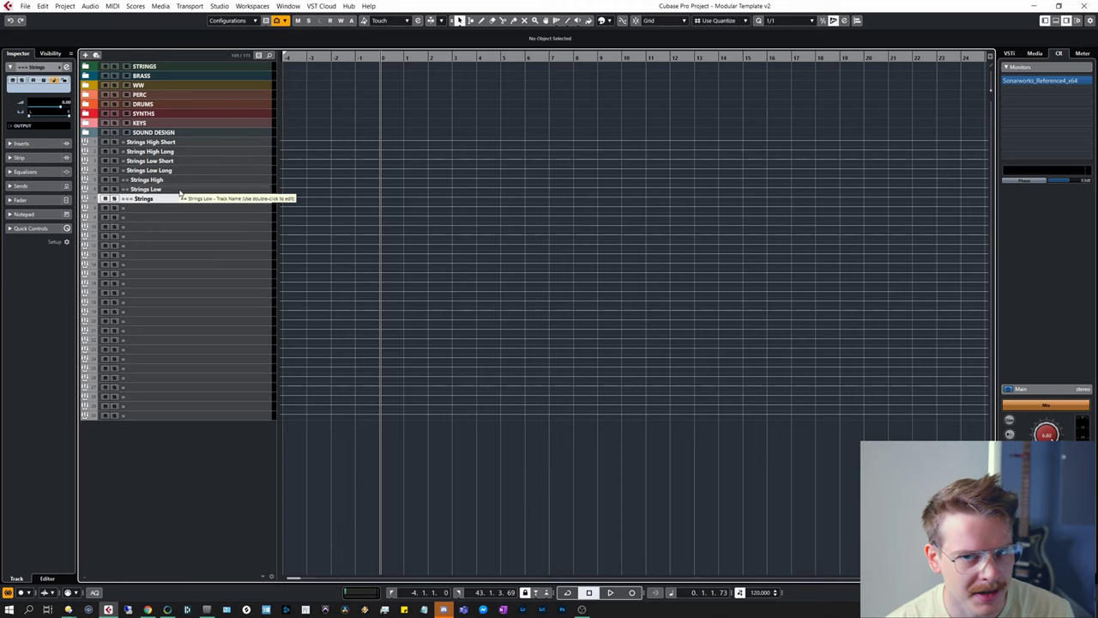
- Rename the next four unnamed group tracks "== WW High", "== WW Low", "=== WW" and "== Brass High"
double_click(142, 208)
text(== WW High)
key(Tab)
text(== WW Low)
key(Tab)
text(=== WW)
key(Tab)
text(== Brass High)
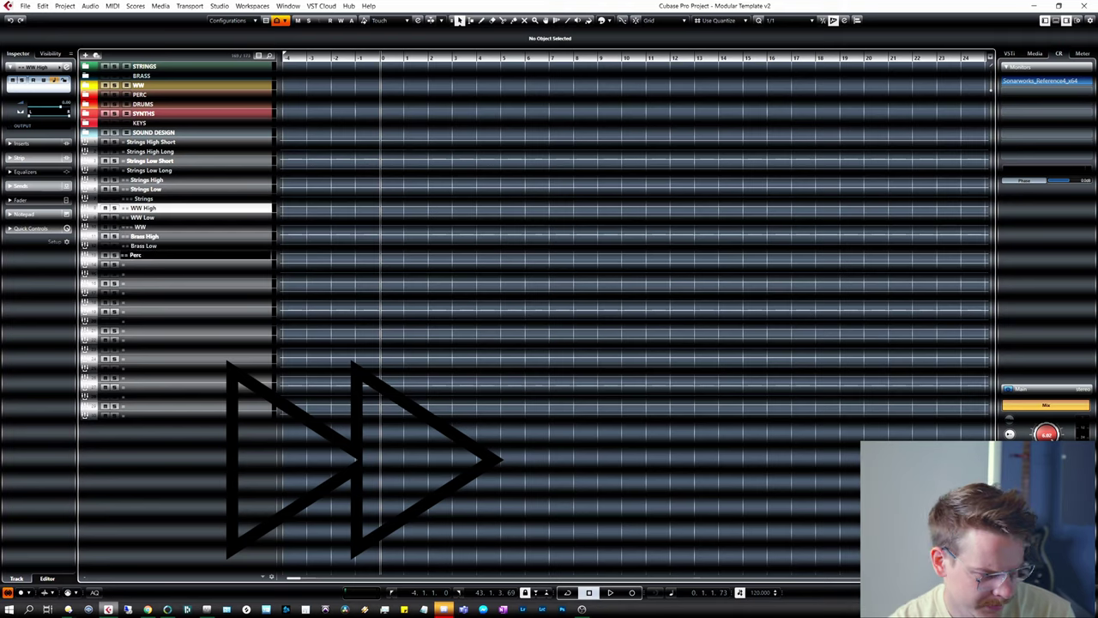
- Name the synth group tracks "= Arps", "= Pads", "= Plucks" and "= Synth Brass", and a sound design group "== SD3"
text(= Arps)
key(Tab)
text(= Pads)
key(Tab)
text(= Plucks)
key(Tab)
text(= Synth Brass)
key(Tab)
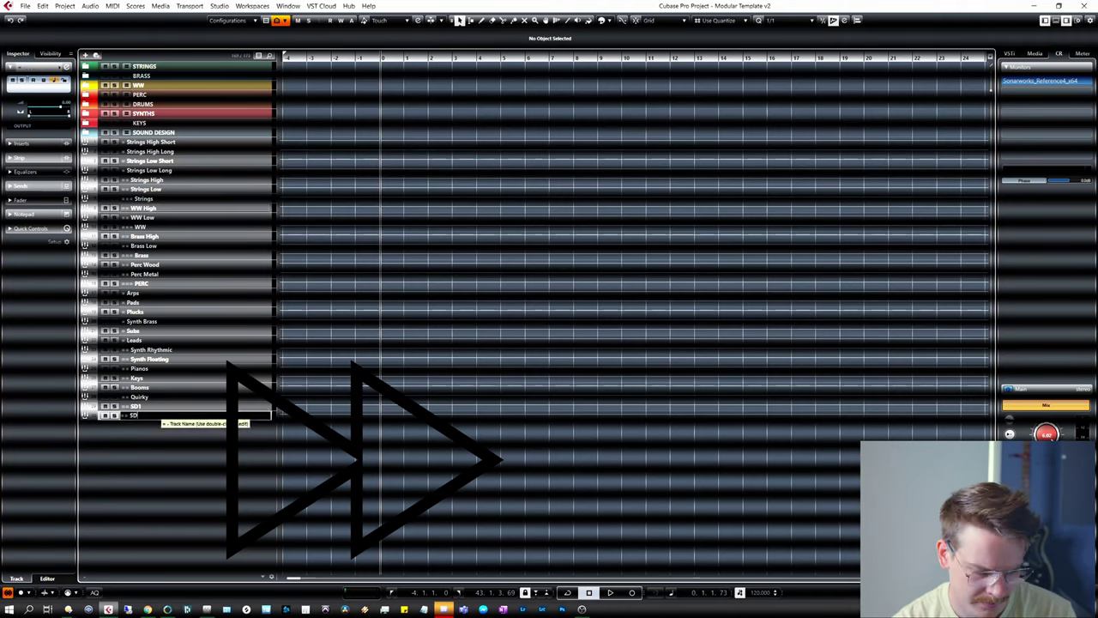
text(SD3)
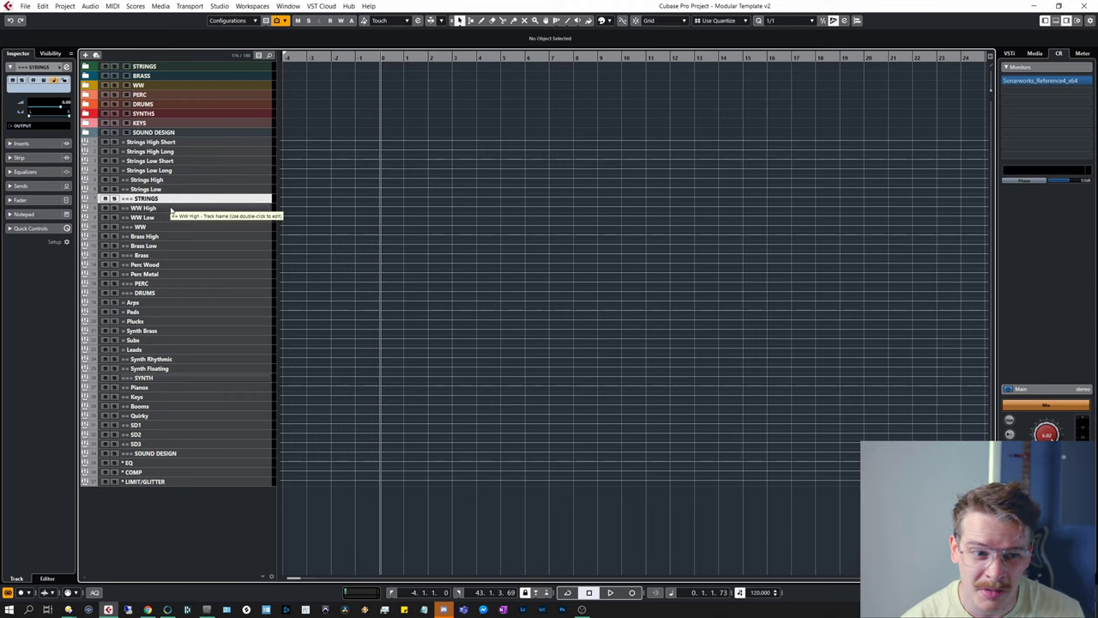
- Rename the top-level Brass group in capitals as "=== BRASS"
click(170, 226)
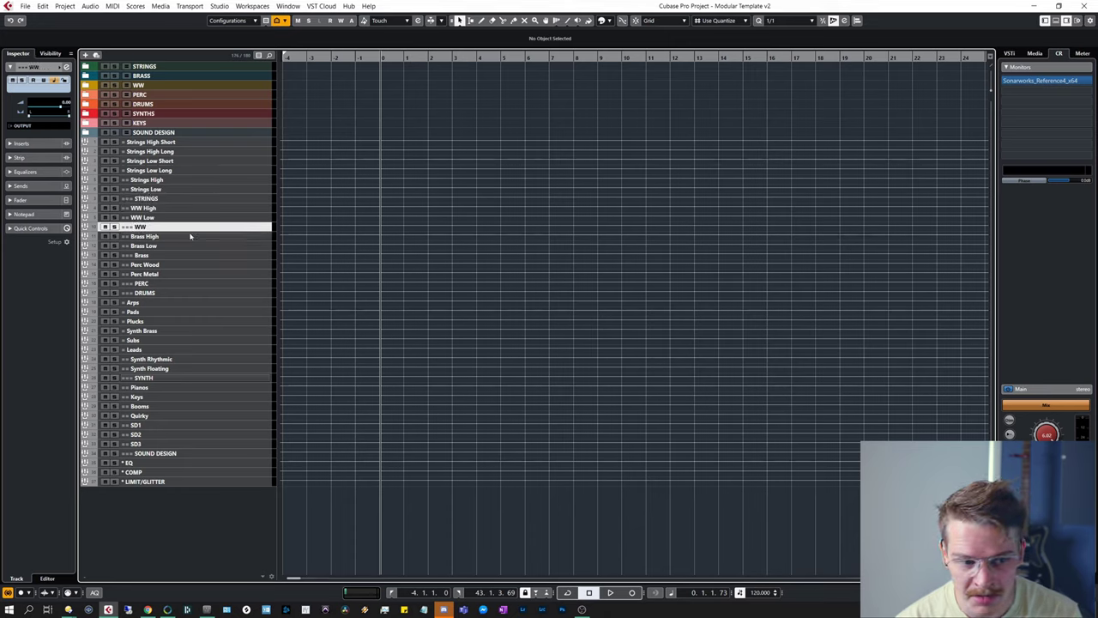
click(160, 256)
double_click(160, 256)
click(161, 255)
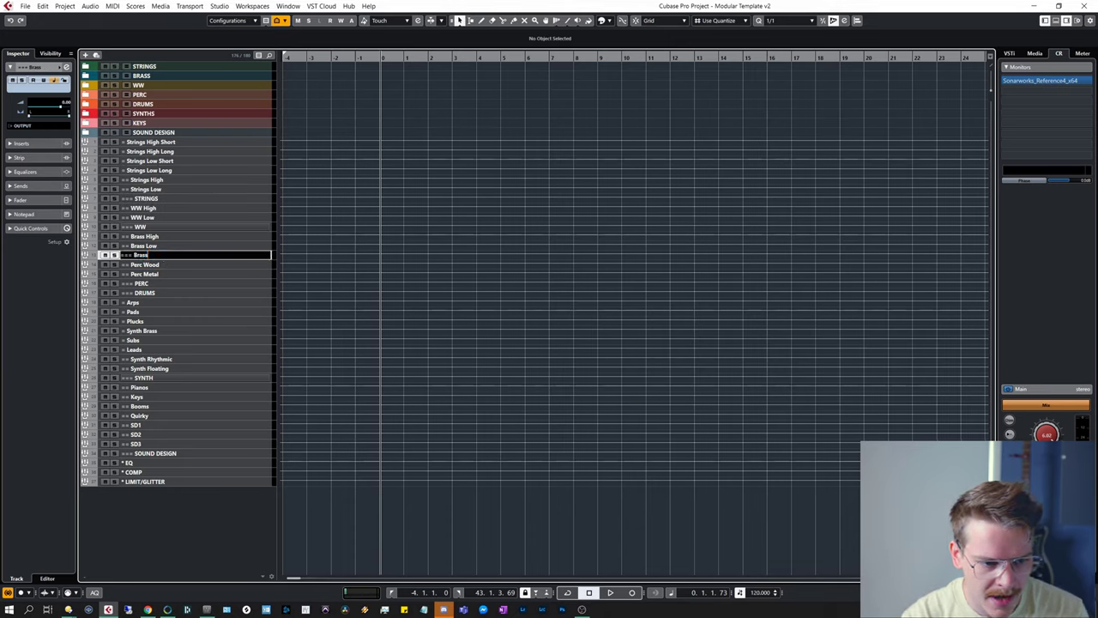
key(BackSpace)
key(BackSpace)
key(BackSpace)
text(ASS)
key(Return)
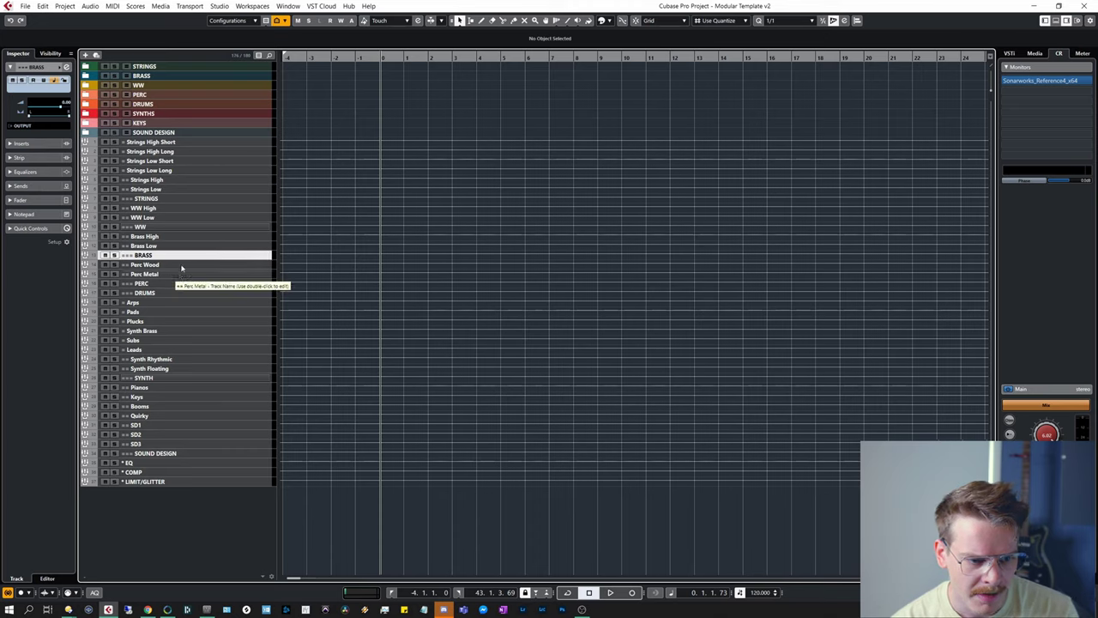
- Examine the PERC and DRUMS groups and the synth groups from Arps up to the SYNTH group
click(167, 284)
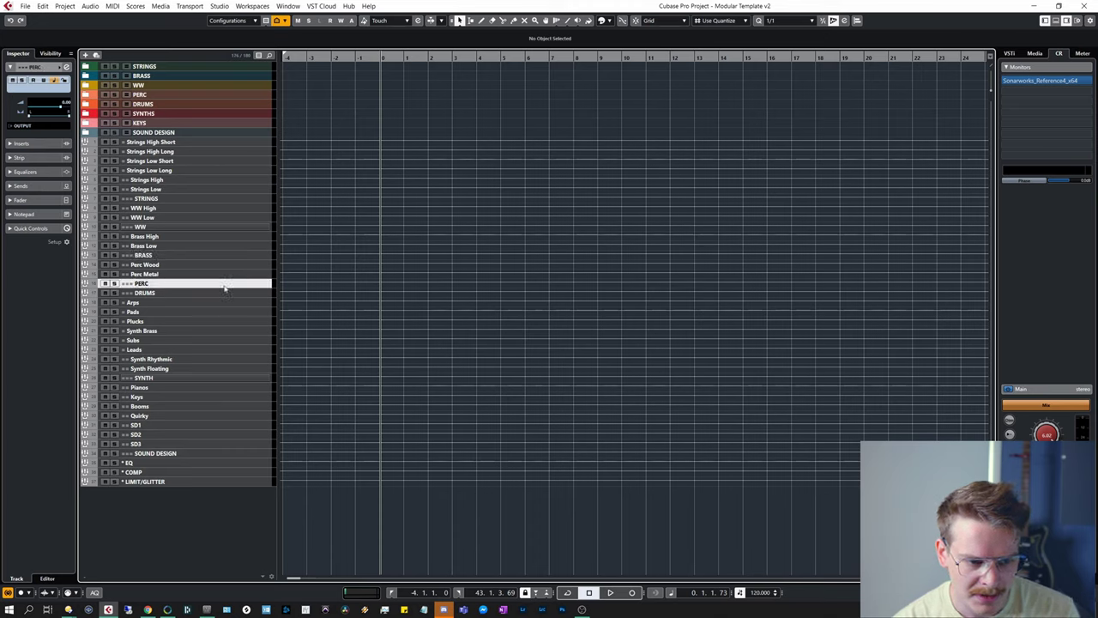
click(179, 294)
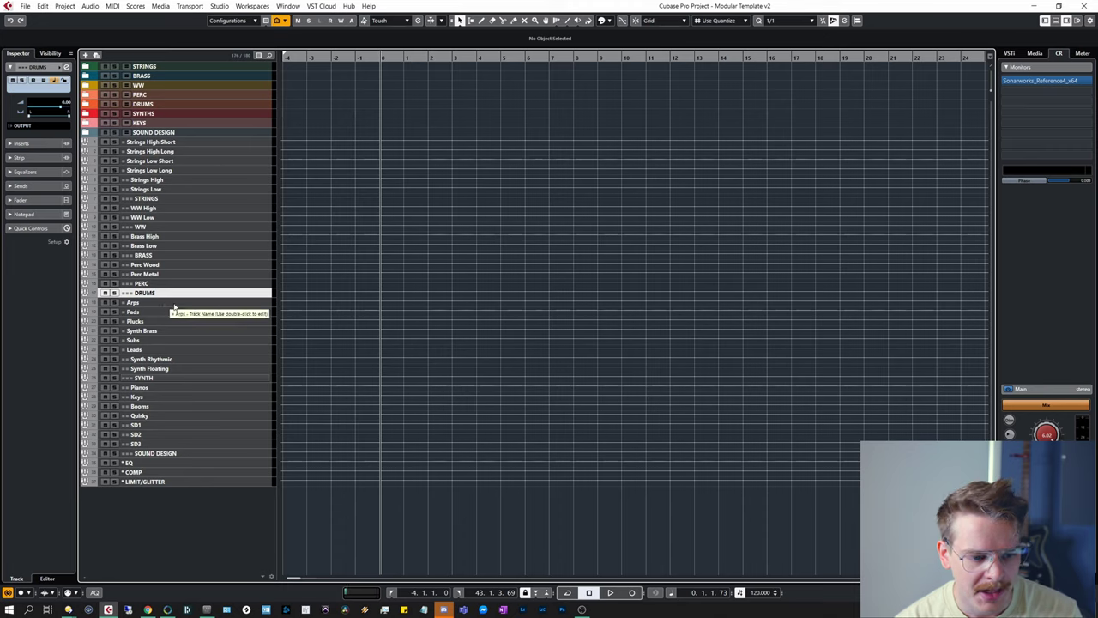
click(220, 303)
key(Down)
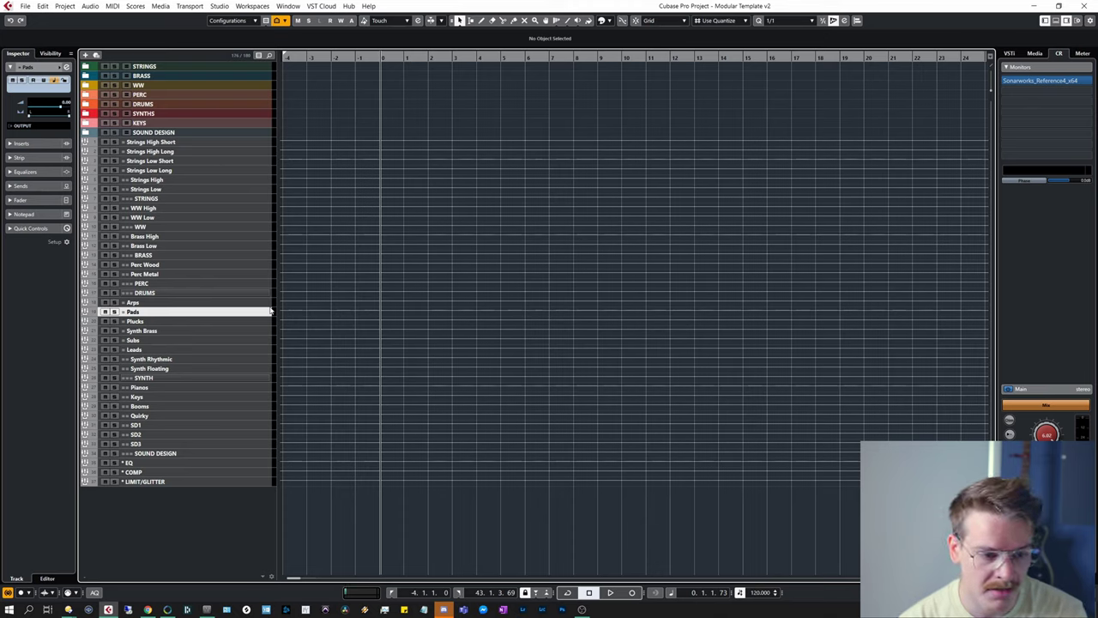
click(222, 358)
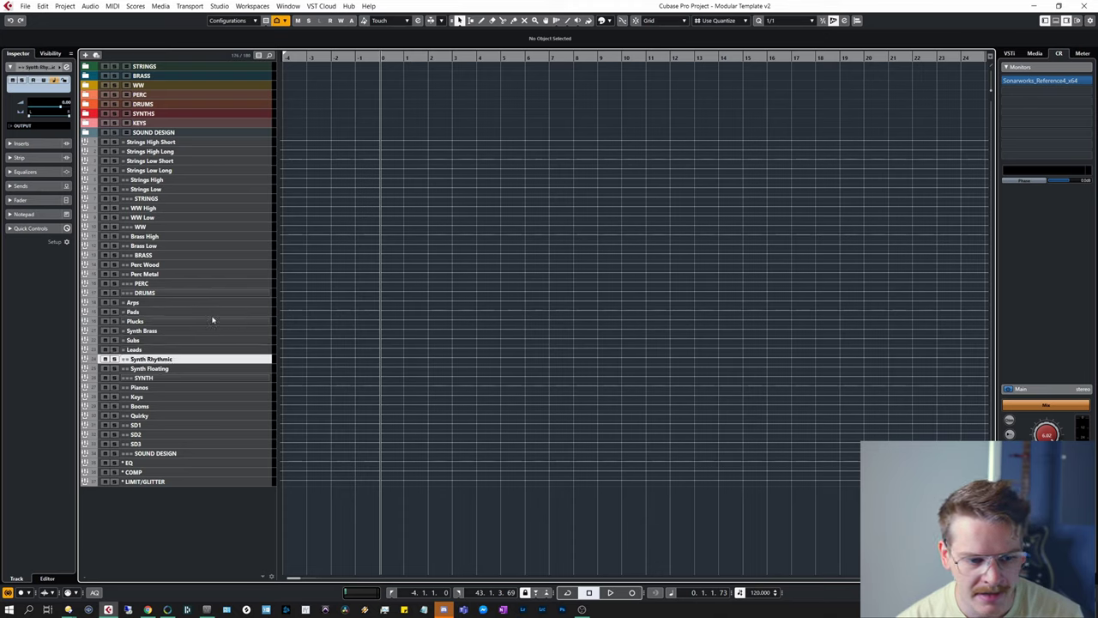
click(185, 370)
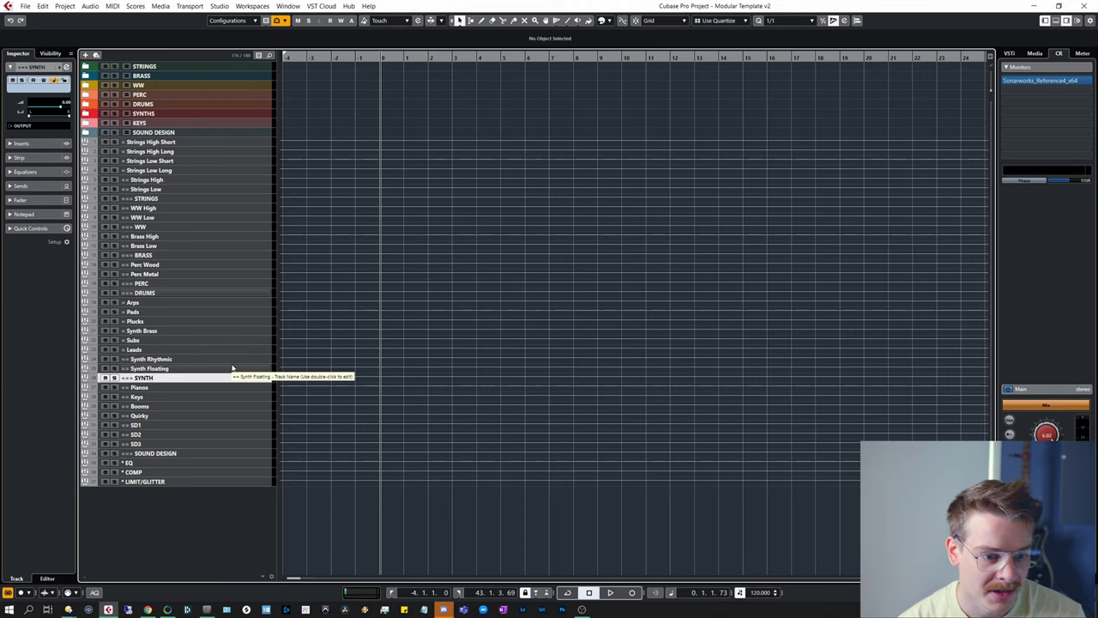
click(183, 377)
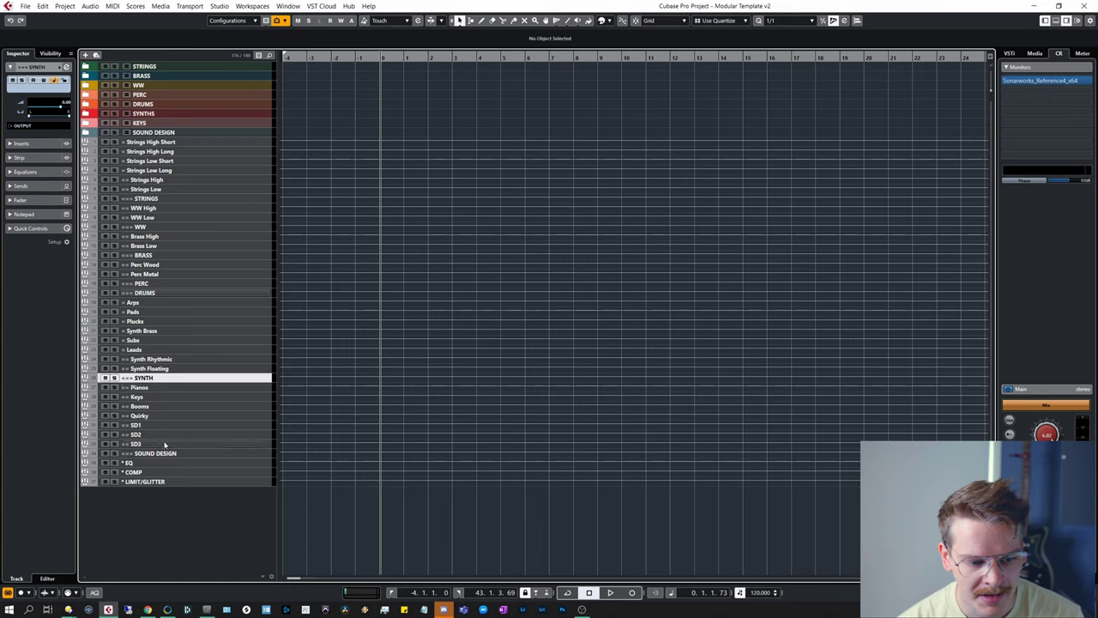
- Examine the remaining groups from Pianos through SOUND DESIGN to the EQ, COMP and LIMIT/GLITTER groups
key(Down)
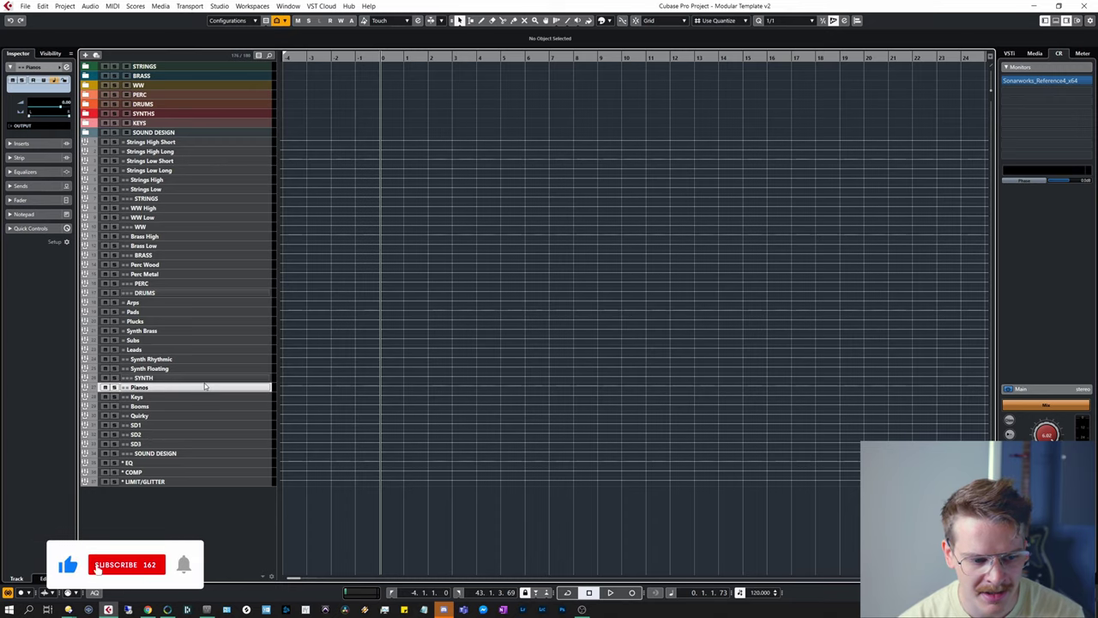
key(Down)
key(Down)
key(Down)
key(Down)
key(Down)
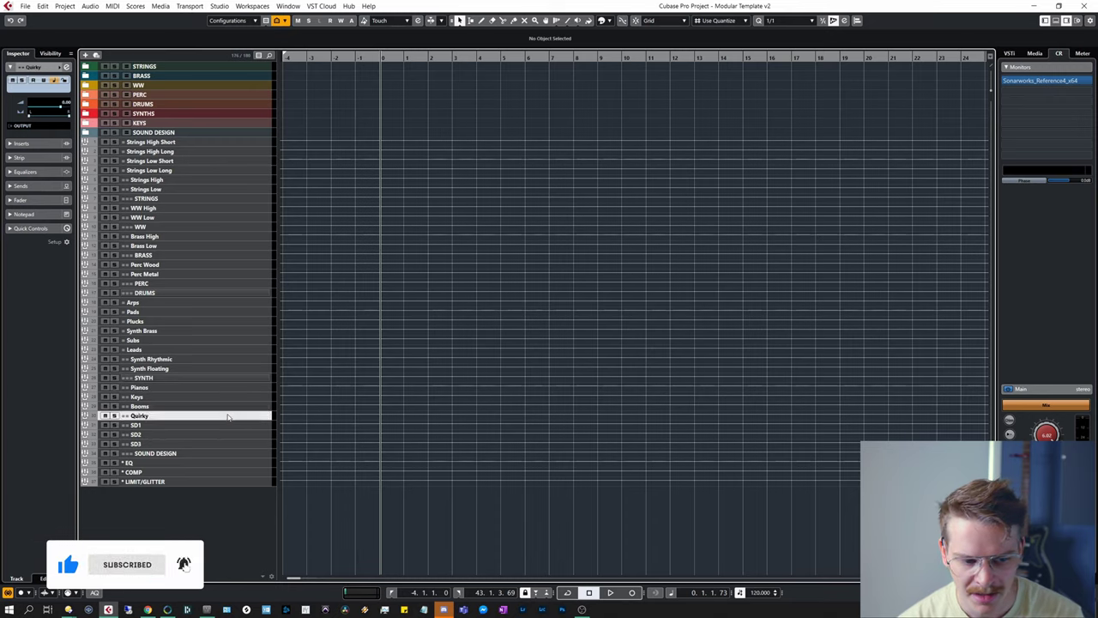
key(Down)
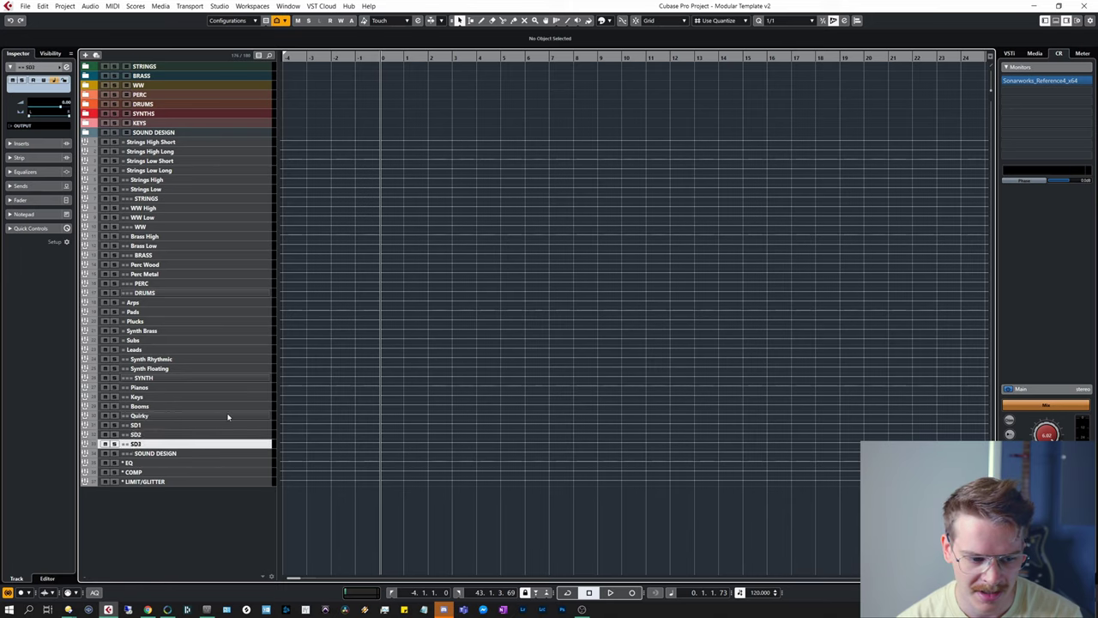
key(Down)
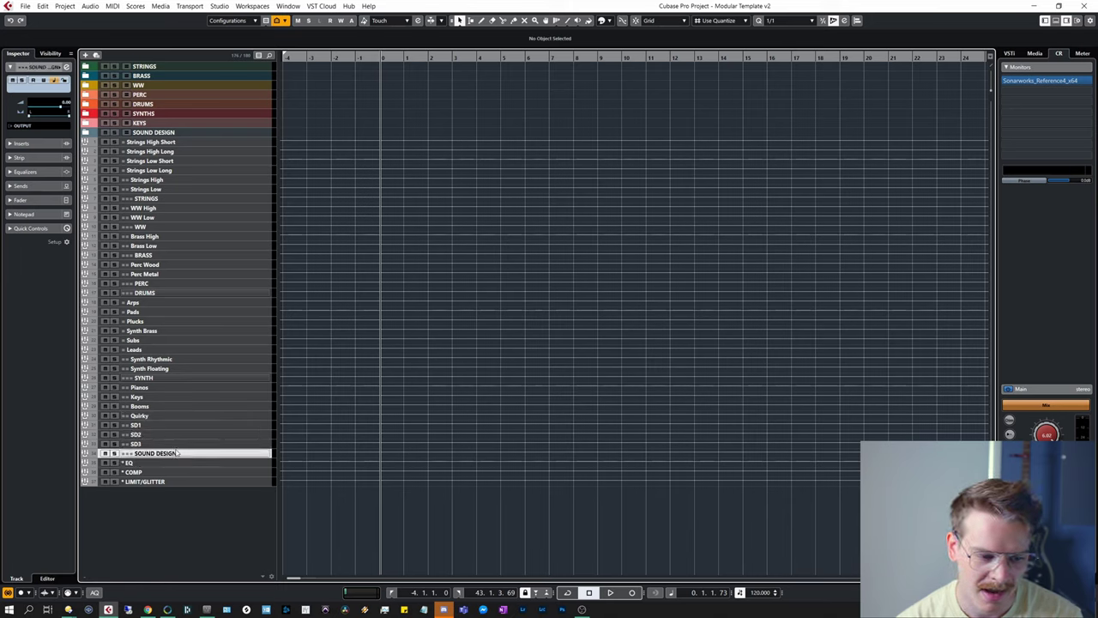
key(Down)
key(Down)
key(Down)
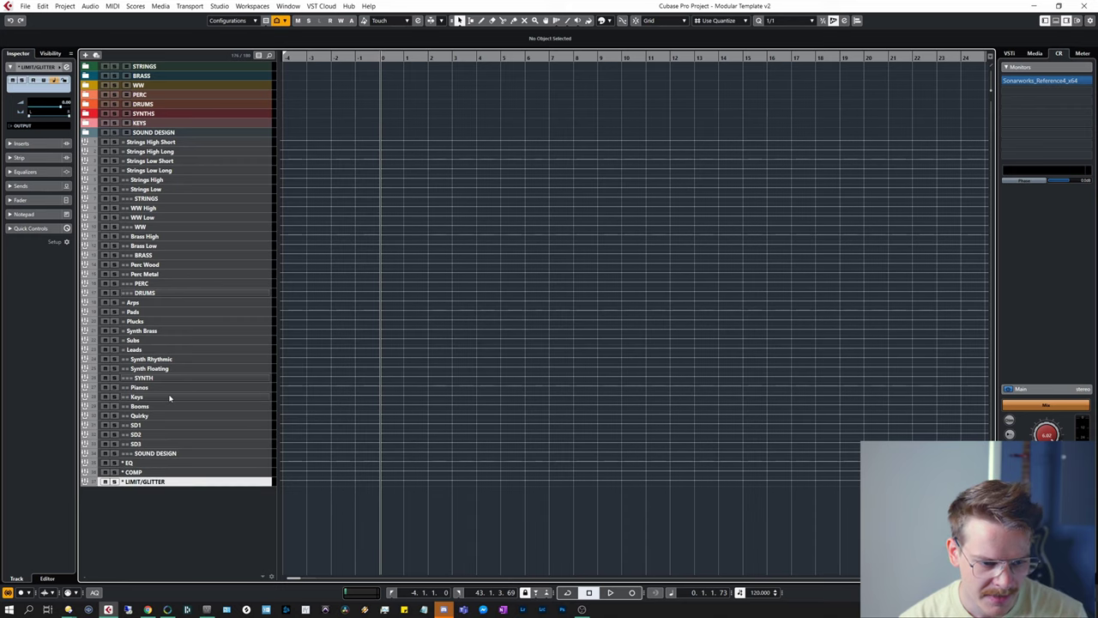
- Add one stereo group track directly below the Keys group, routed to OUTPUT and created outside folders
click(170, 398)
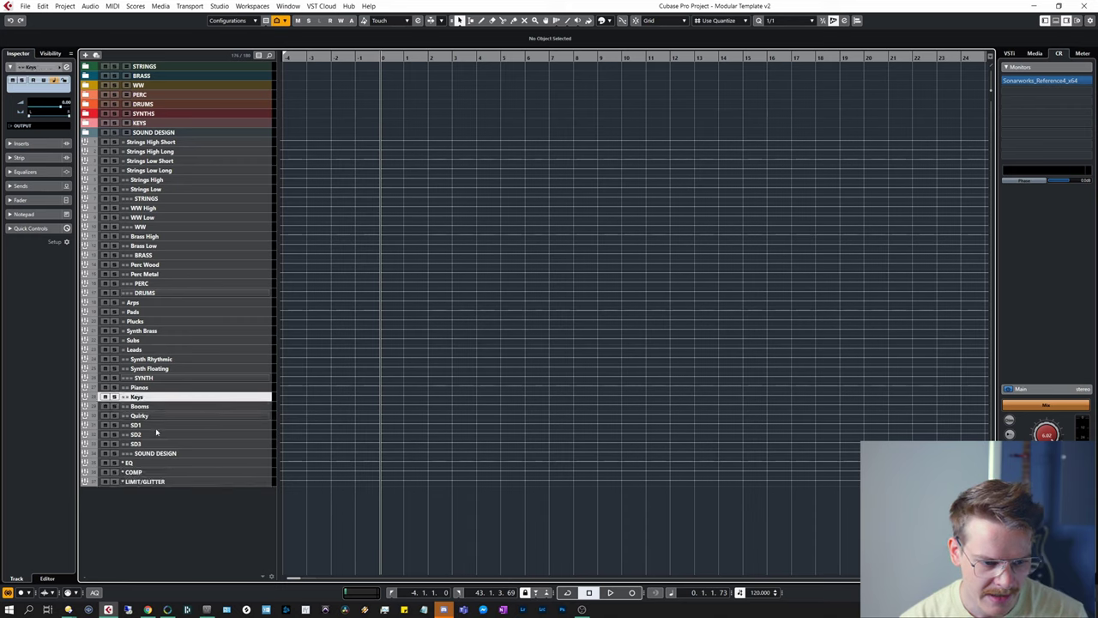
right_click(148, 507)
click(202, 295)
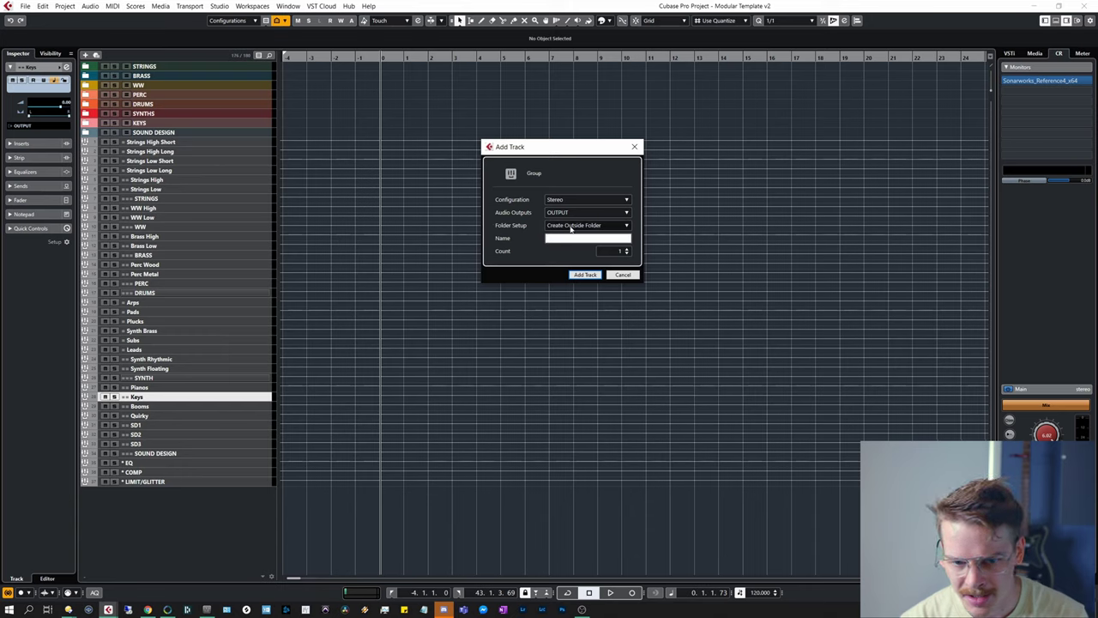
key(Return)
- Rename the Keys group "== Keys Band" and the new group below it "=== KEYS"
double_click(159, 399)
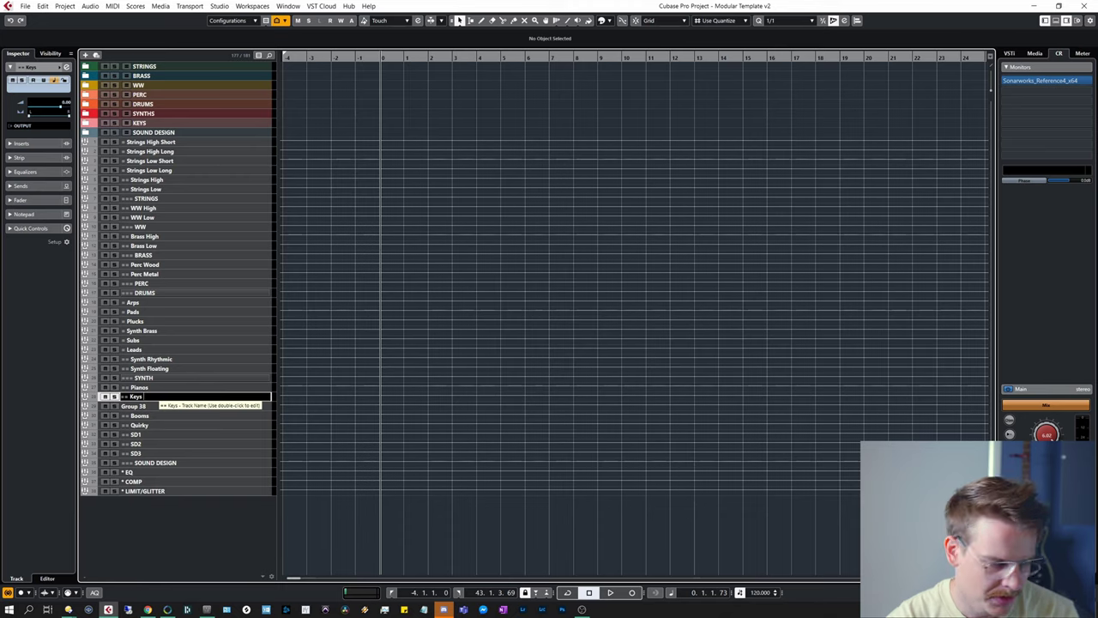
text(Band)
key(Tab)
text(=== KEYS)
key(Return)
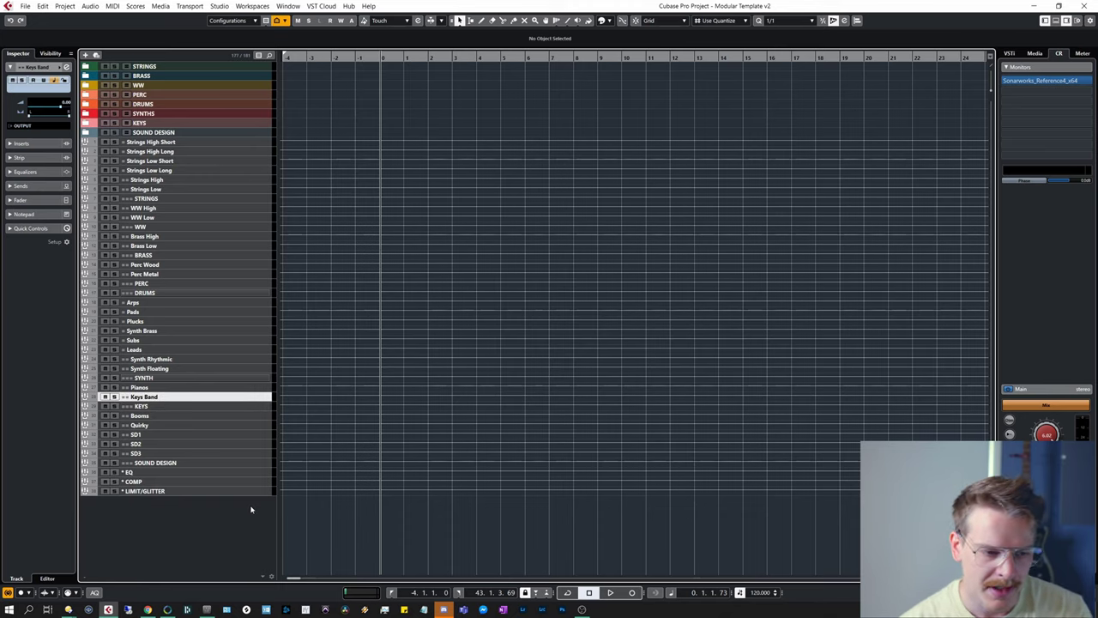
- Examine the top-level STRINGS, WW and PERC groups, the lowest-level Strings High Short group and the EQ group
click(181, 198)
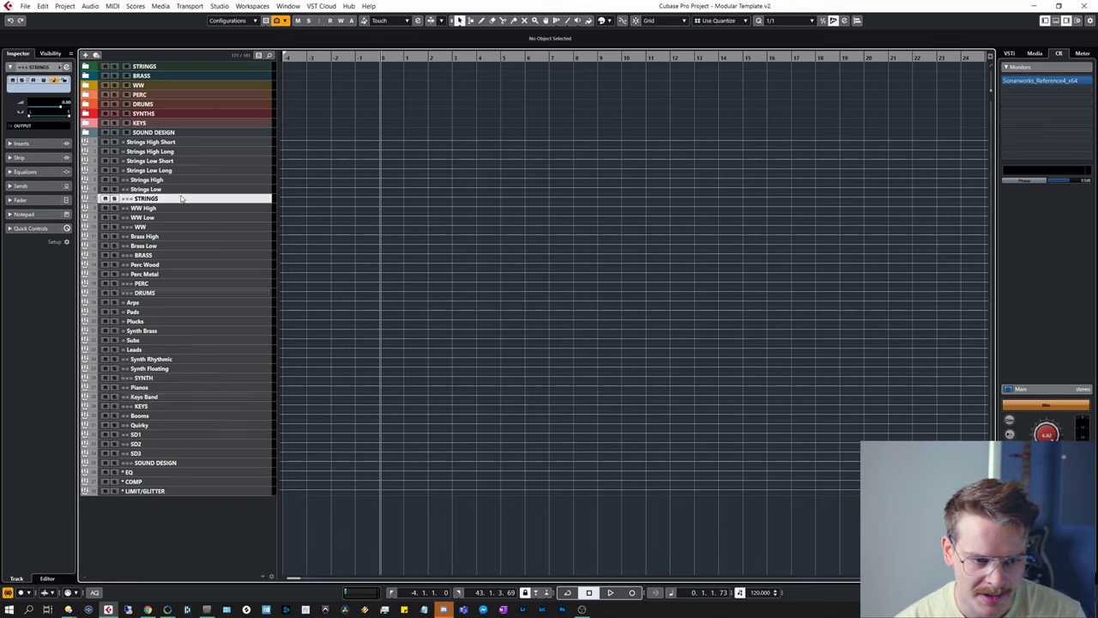
ctrl+click(152, 283)
ctrl+click(157, 218)
ctrl+click(157, 218)
ctrl+click(164, 226)
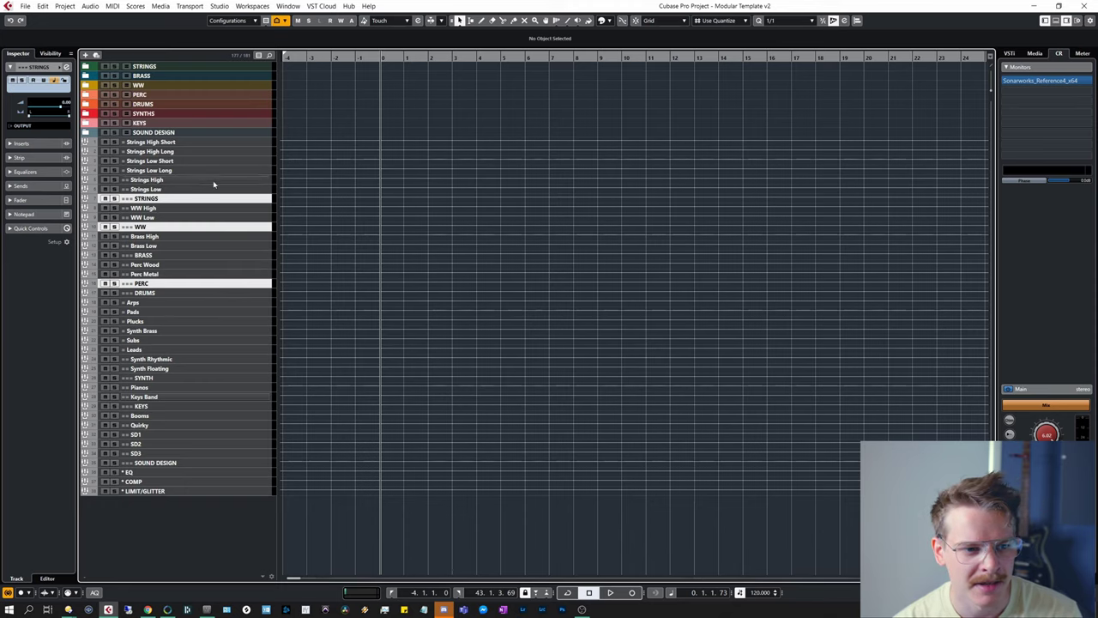
click(180, 142)
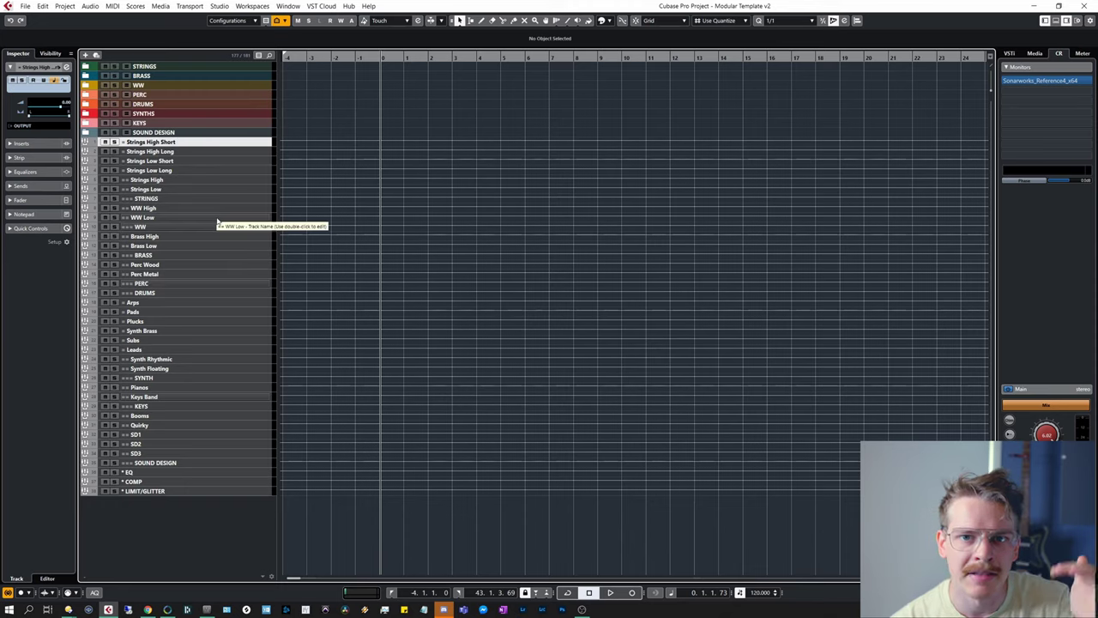
click(180, 472)
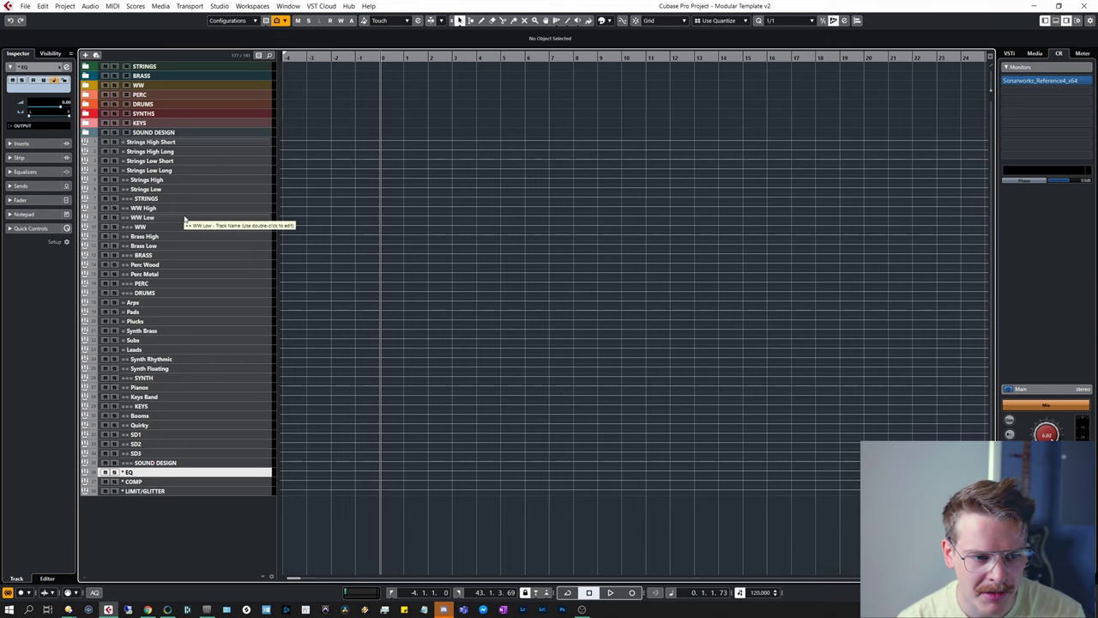
- Examine the Strings High Short group's channel settings and output chain, and include Strings High Long in the selection
click(225, 144)
key(e)
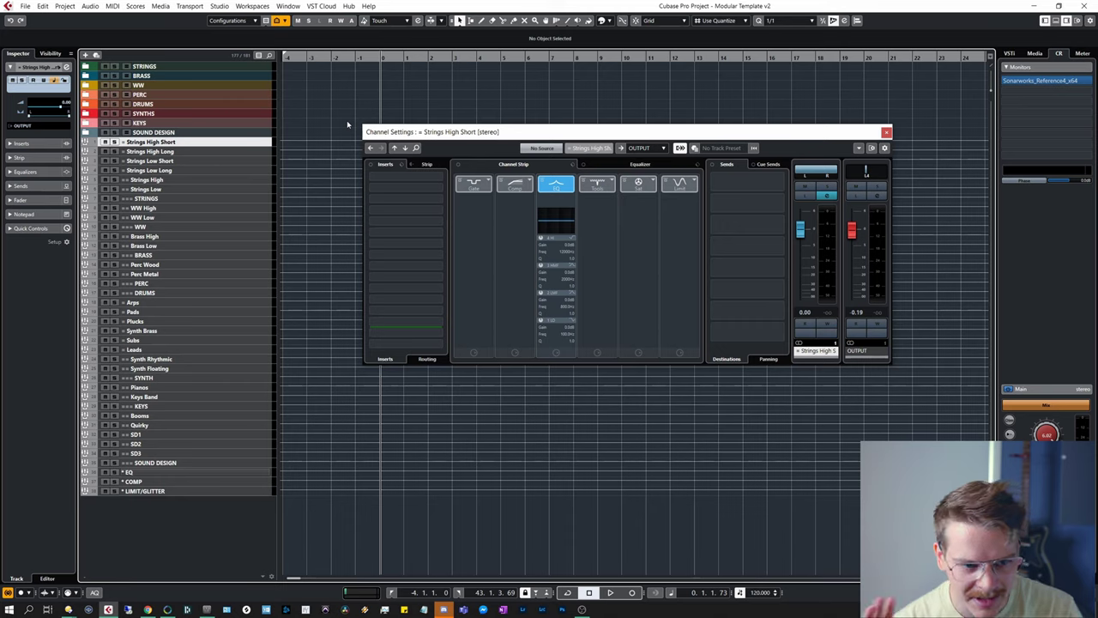
drag(432, 134, 390, 151)
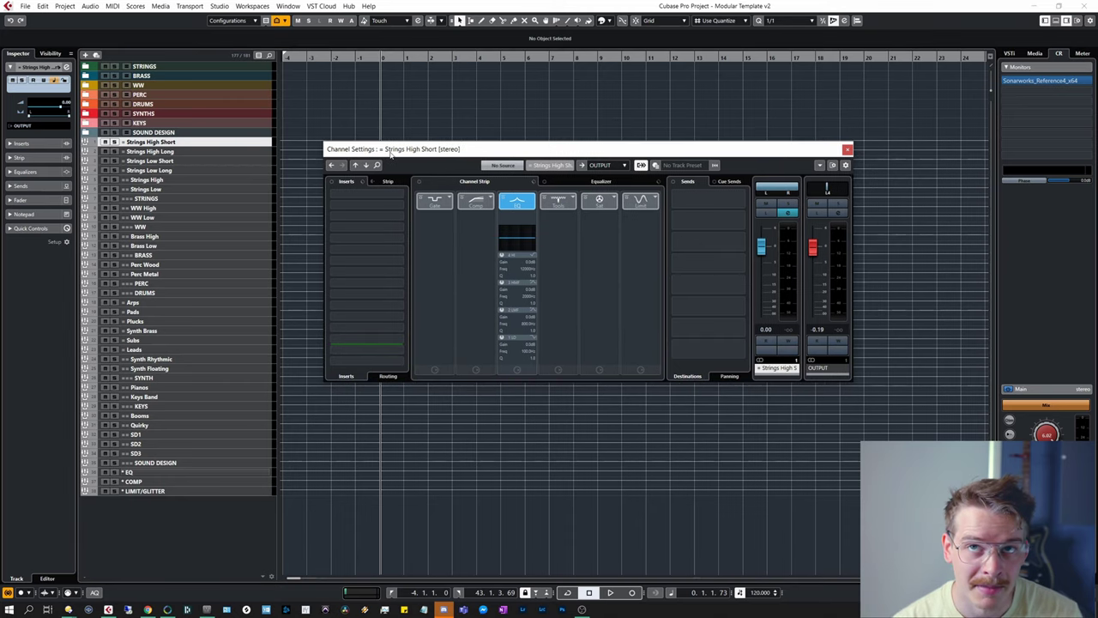
ctrl+click(187, 151)
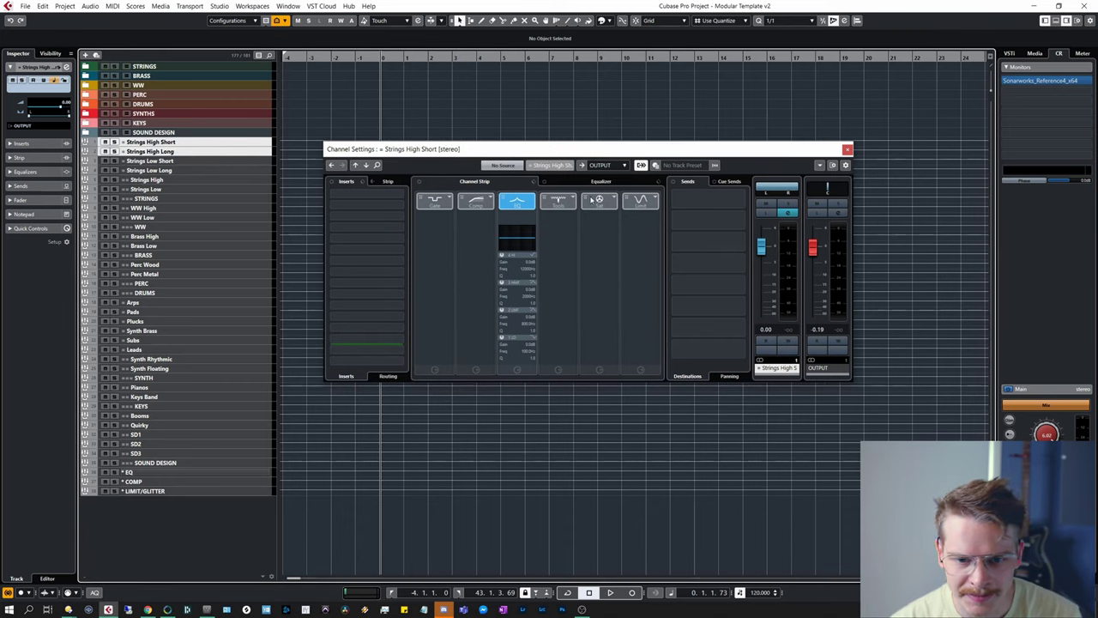
click(847, 149)
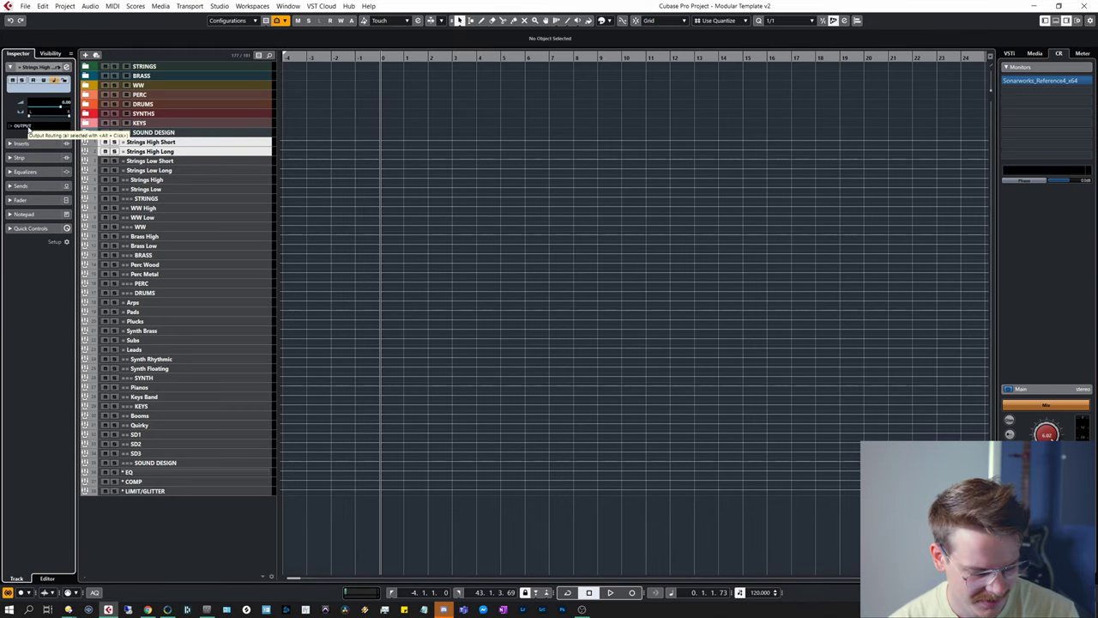
- Route the selected Strings High Short and Strings High Long groups to the "== Strings High" group
click(29, 127)
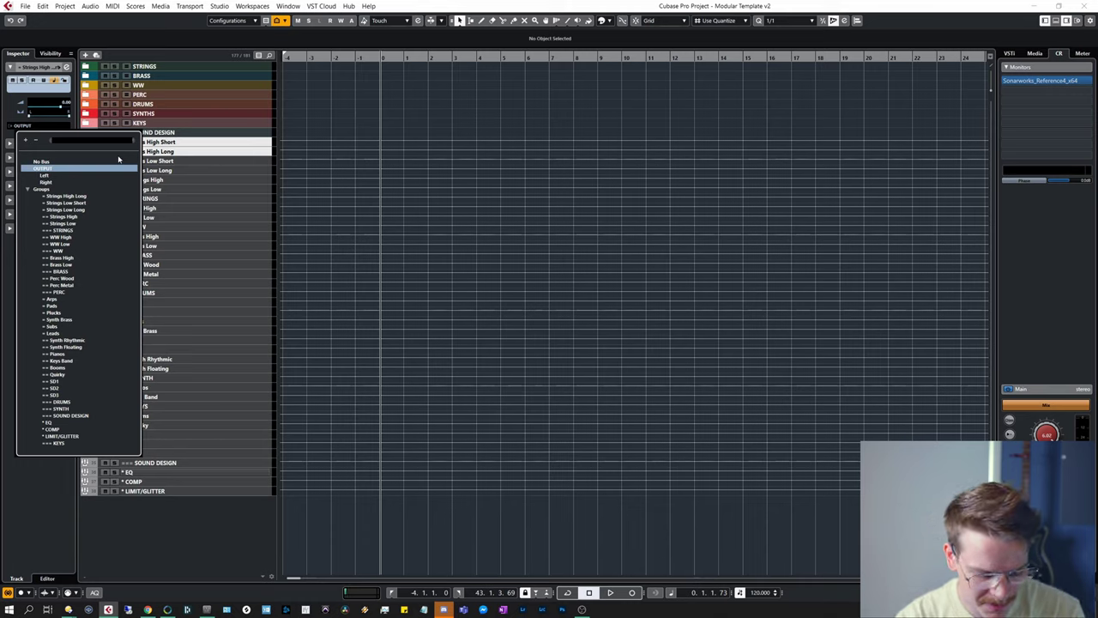
text(str)
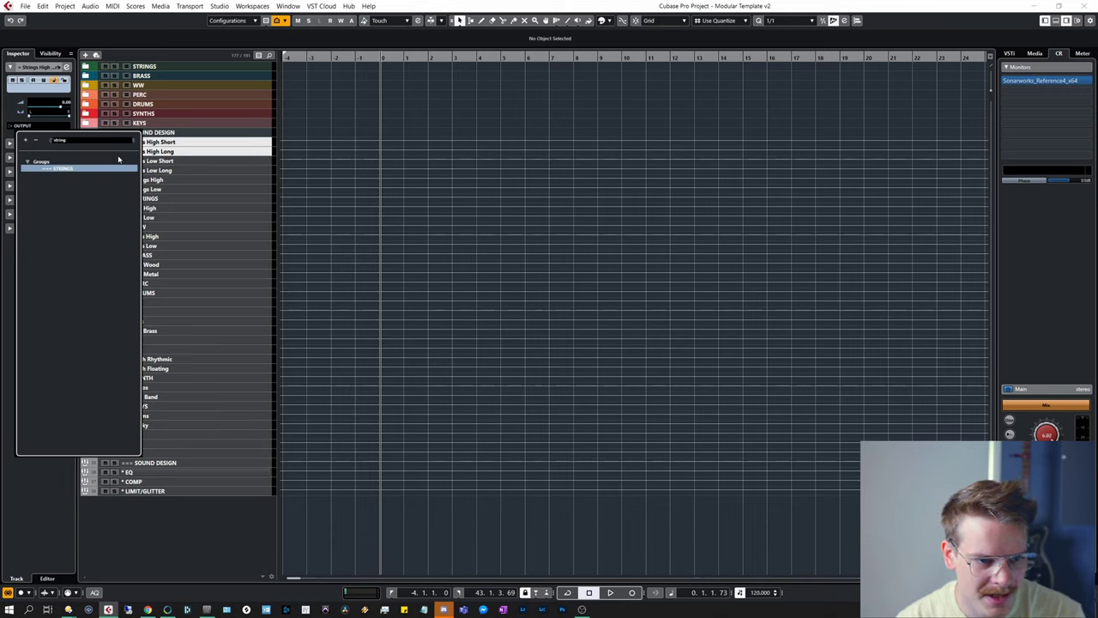
text(ing)
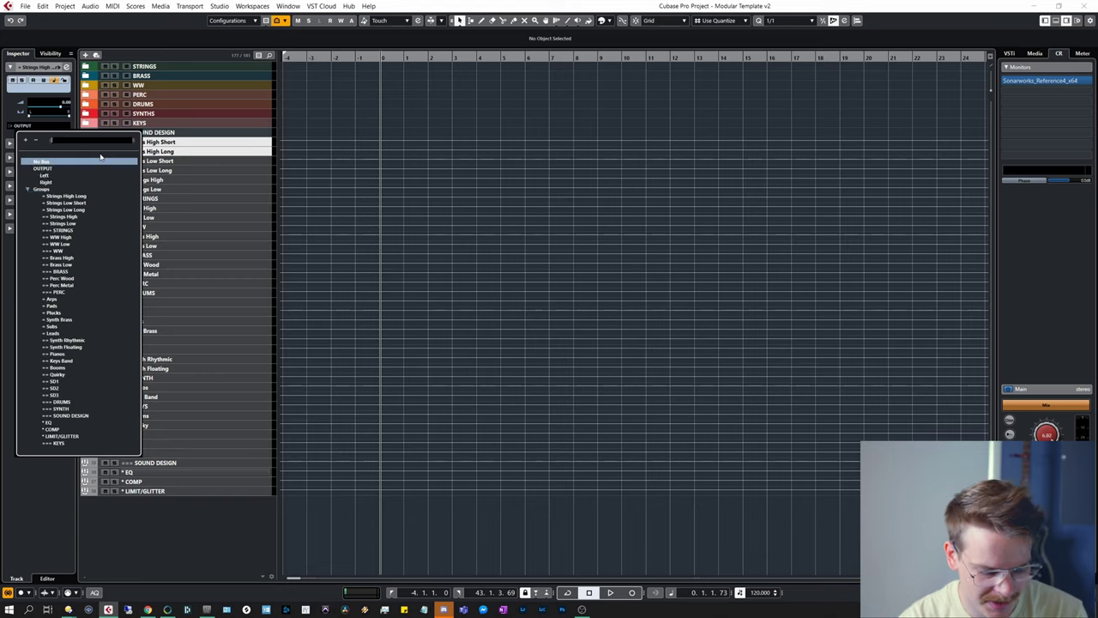
text(s)
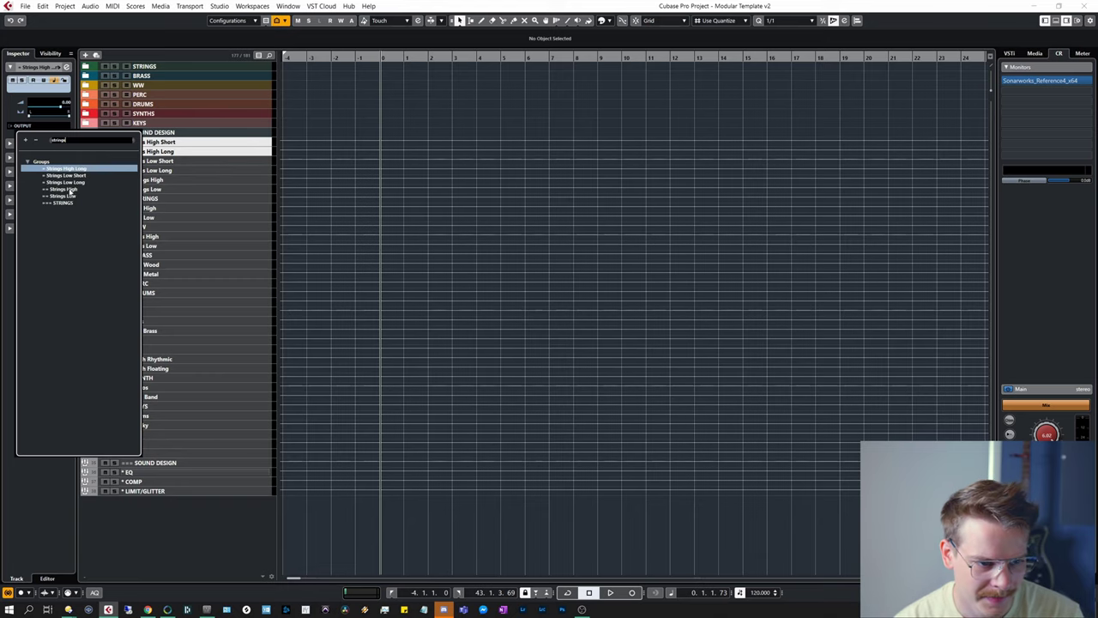
click(71, 190)
- Route the Strings Low Short and Strings Low Long groups together to the "== Strings Low" group
click(149, 160)
shift+click(149, 170)
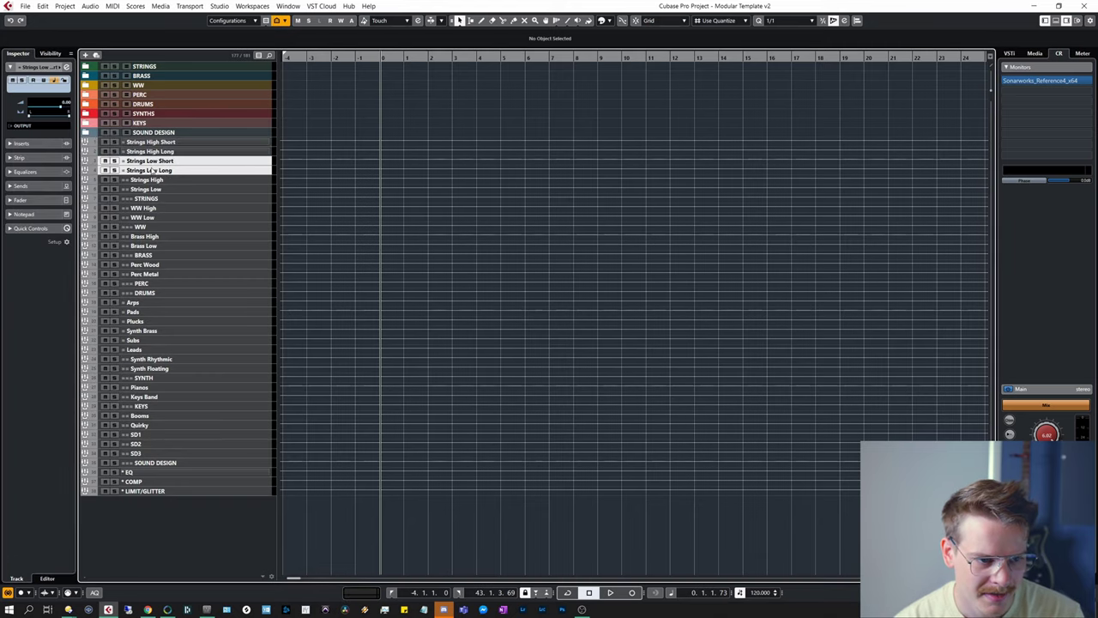
click(54, 129)
text(strings)
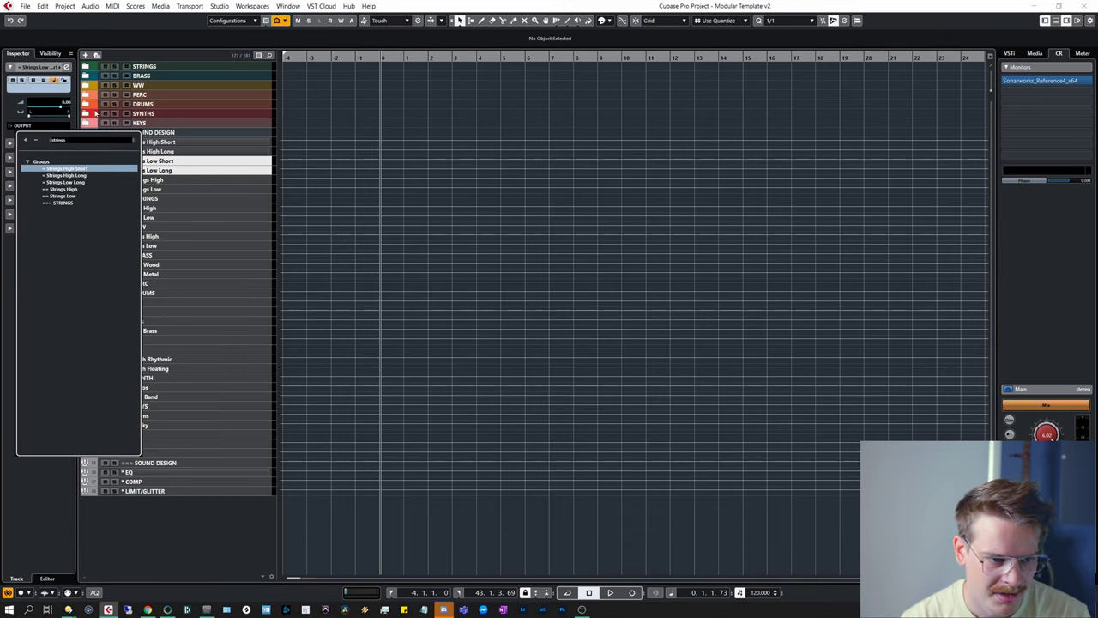
click(74, 197)
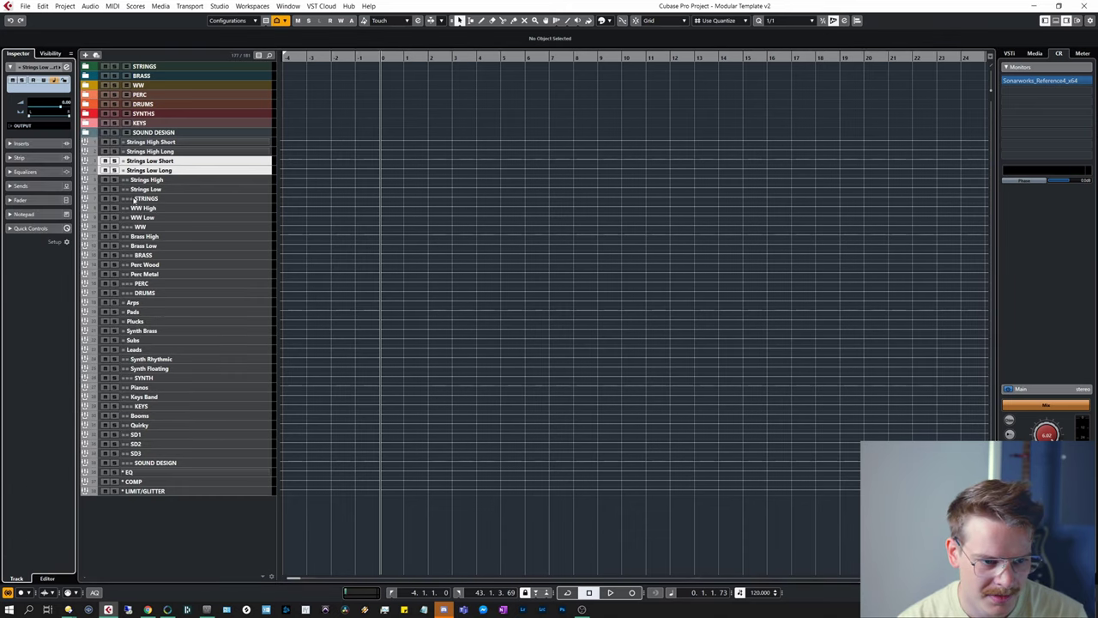
- Route the Strings High and Strings Low groups together to the top-level "=== STRINGS" group
click(149, 179)
shift+click(149, 188)
click(50, 127)
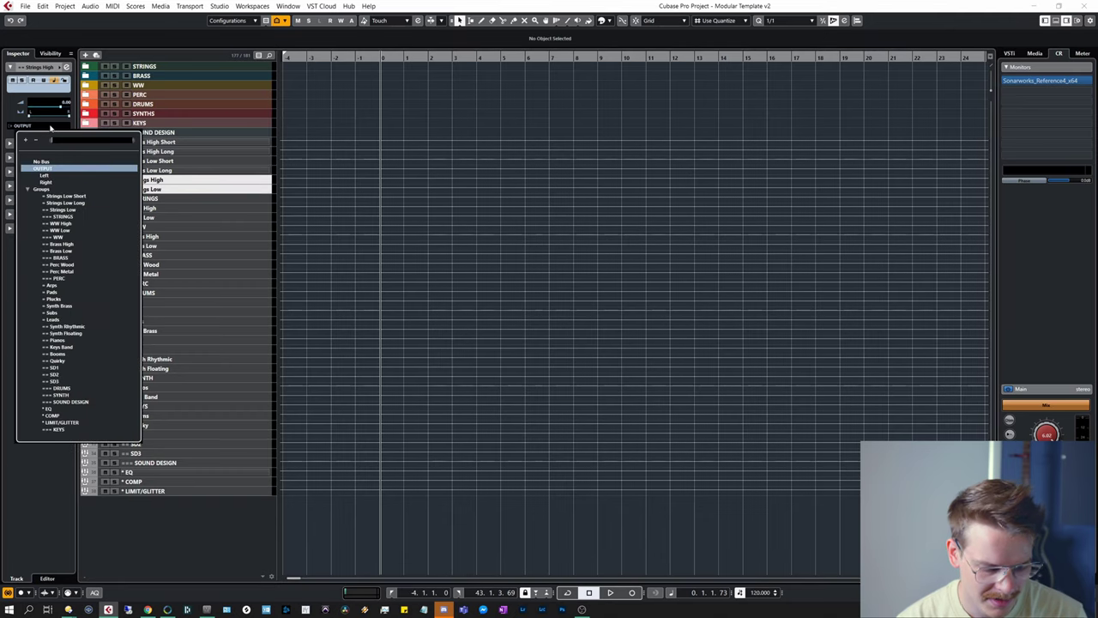
text(===)
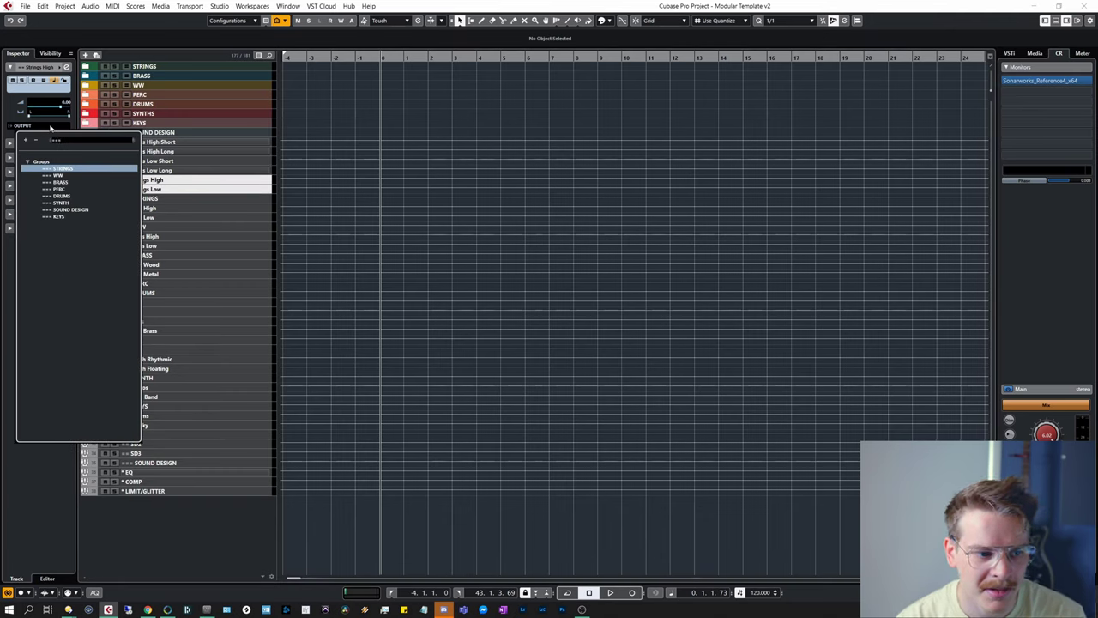
key(Return)
click(168, 207)
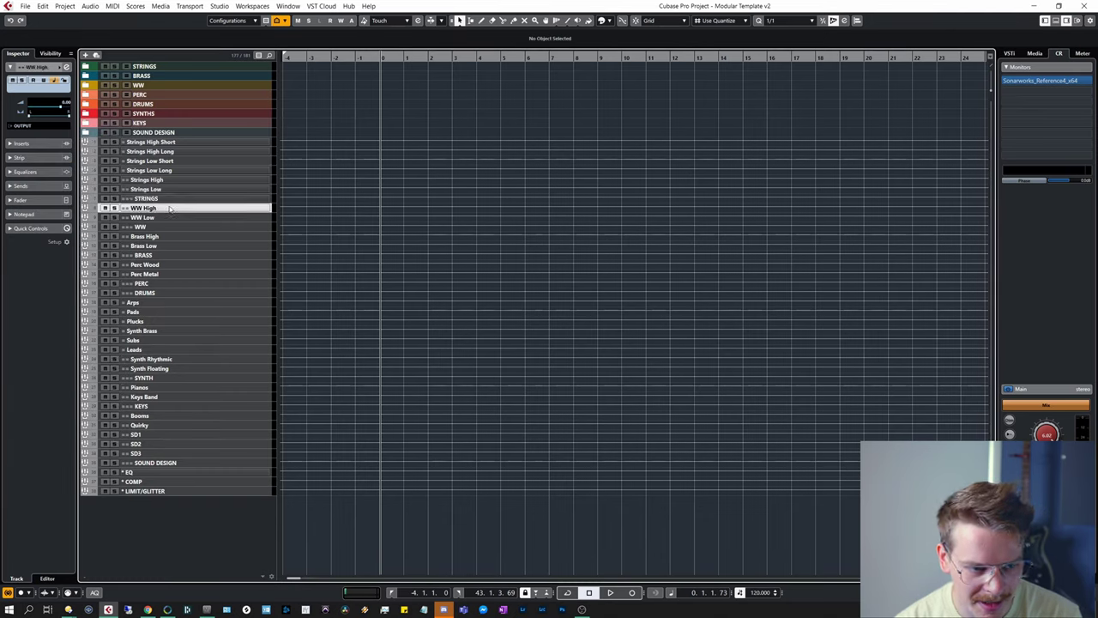
key(Up)
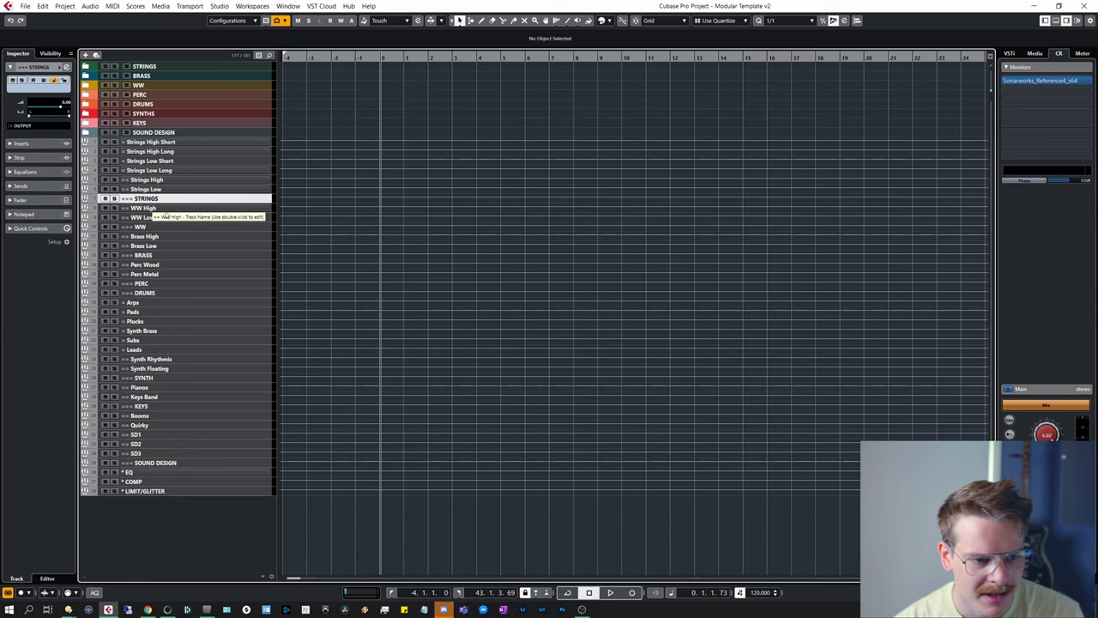
- Route the woodwind, brass and percussion subgroups to their "=== WW", "=== BRASS" and "=== PERC" section groups
click(153, 208)
shift+click(153, 217)
click(156, 236)
shift+click(156, 245)
click(39, 126)
click(159, 264)
- Route Arps, Plucks and Leads to the Synth Rhythmic group, and Pads and Subs to the Synth Floating group
click(158, 302)
ctrl+click(163, 321)
ctrl+click(162, 349)
click(163, 312)
ctrl+click(163, 339)
- Route Synth Rhythmic and Synth Floating to "=== SYNTH", and the Booms through SD3 groups to "=== SOUND DESIGN"
click(163, 359)
shift+click(163, 368)
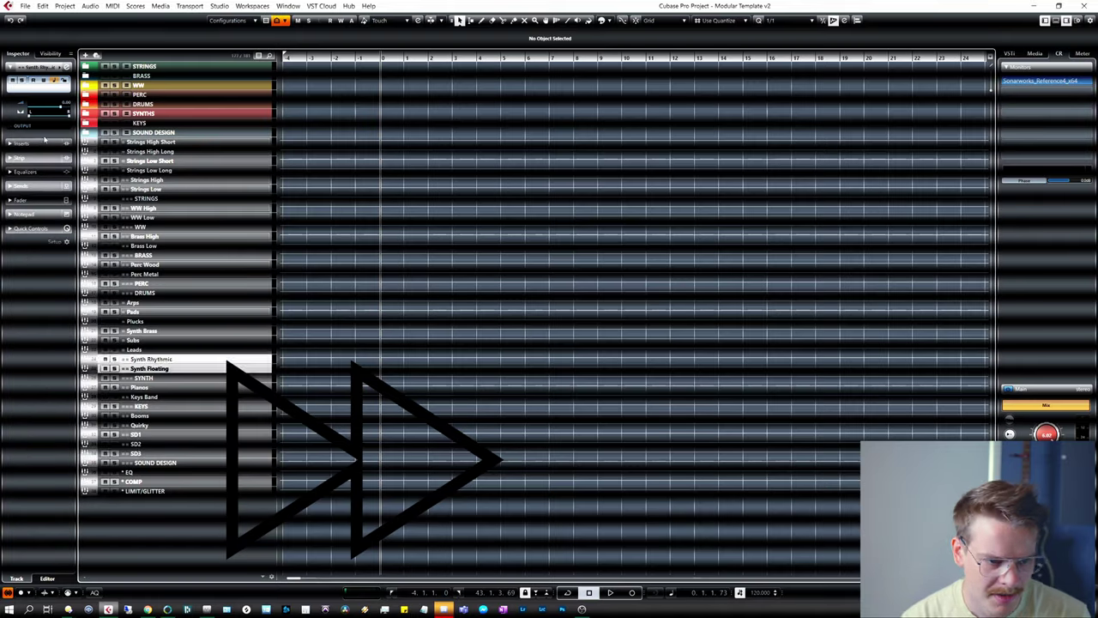
click(155, 415)
shift+click(155, 453)
- Route all eight top-level "===" section groups, from STRINGS through SOUND DESIGN, together to the "* EQ" group
click(155, 463)
ctrl+click(137, 406)
ctrl+click(143, 378)
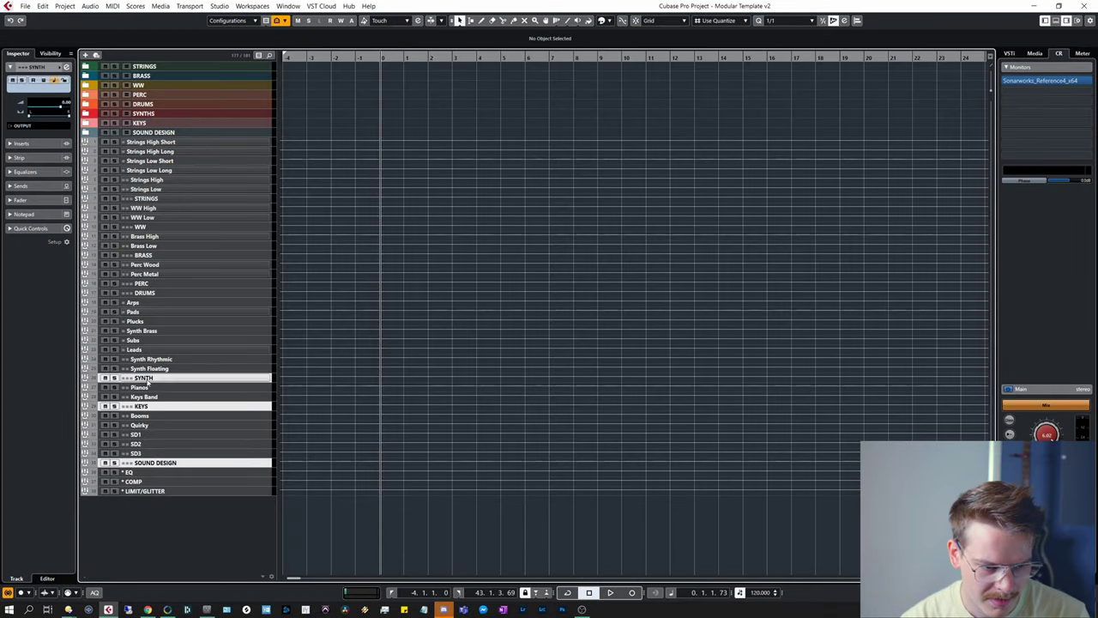
ctrl+click(144, 293)
ctrl+click(140, 283)
ctrl+click(143, 255)
ctrl+click(140, 226)
ctrl+click(146, 198)
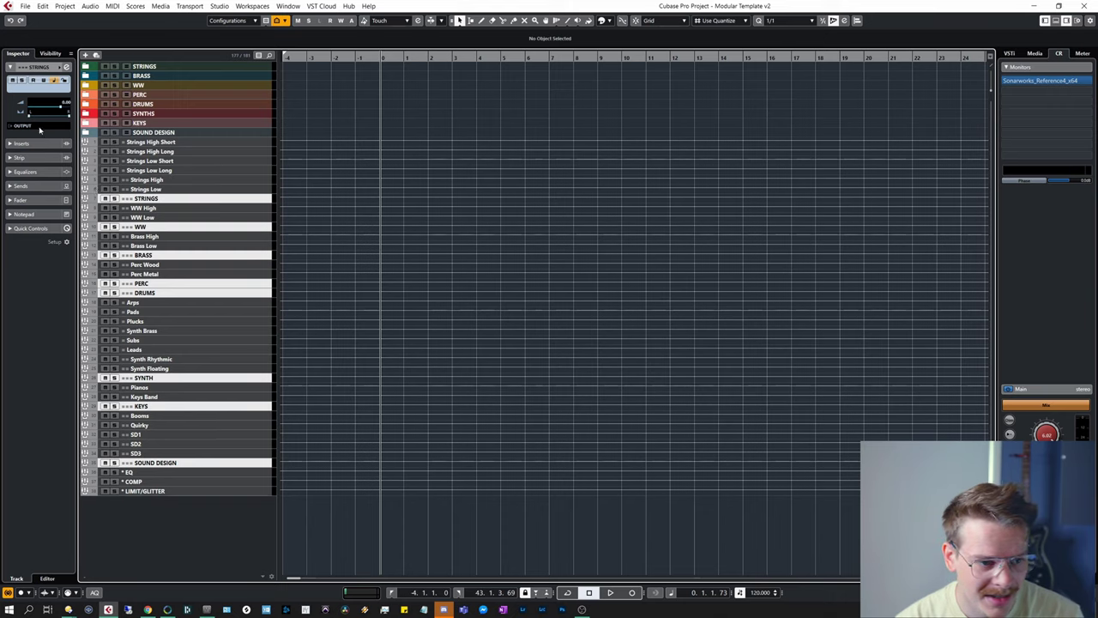
alt+click(48, 128)
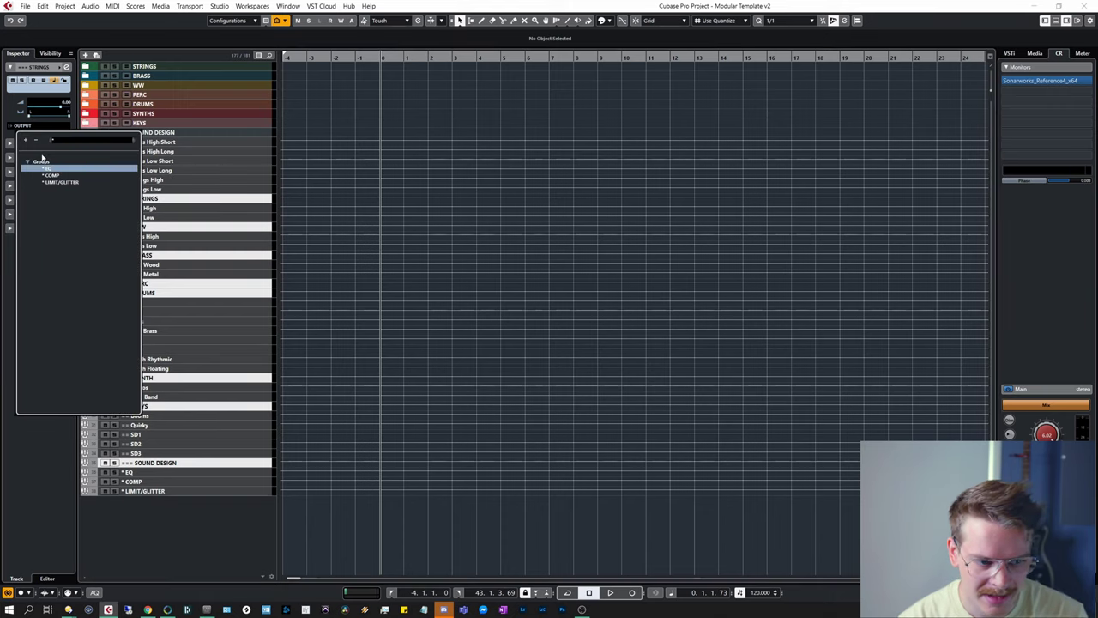
click(47, 168)
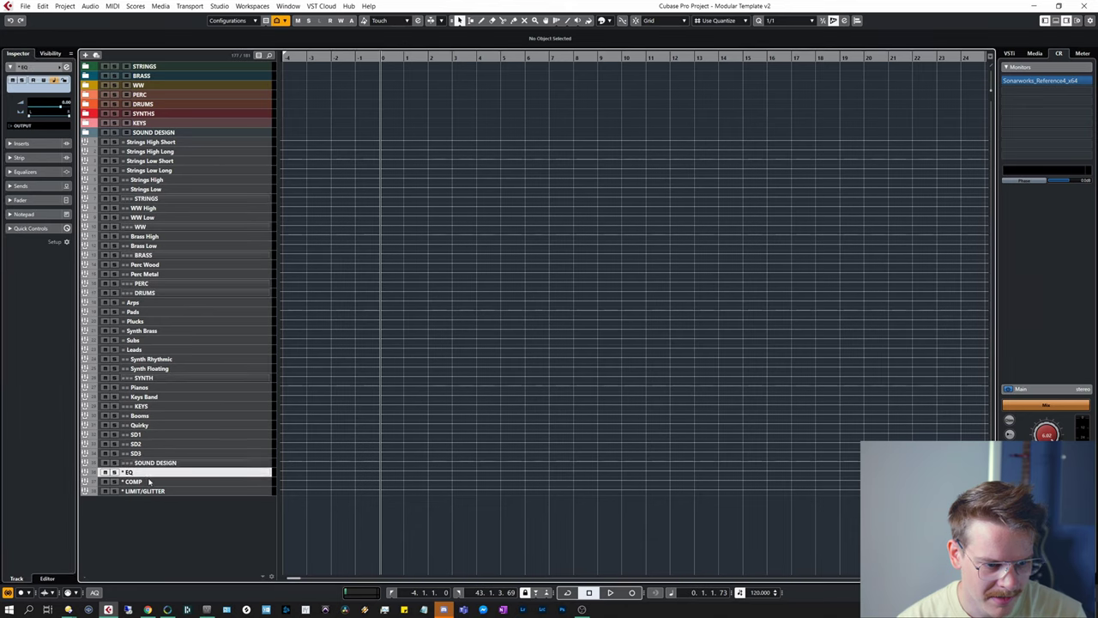
- Route the "* EQ" group's output to the "* COMP" group
click(42, 127)
text(m)
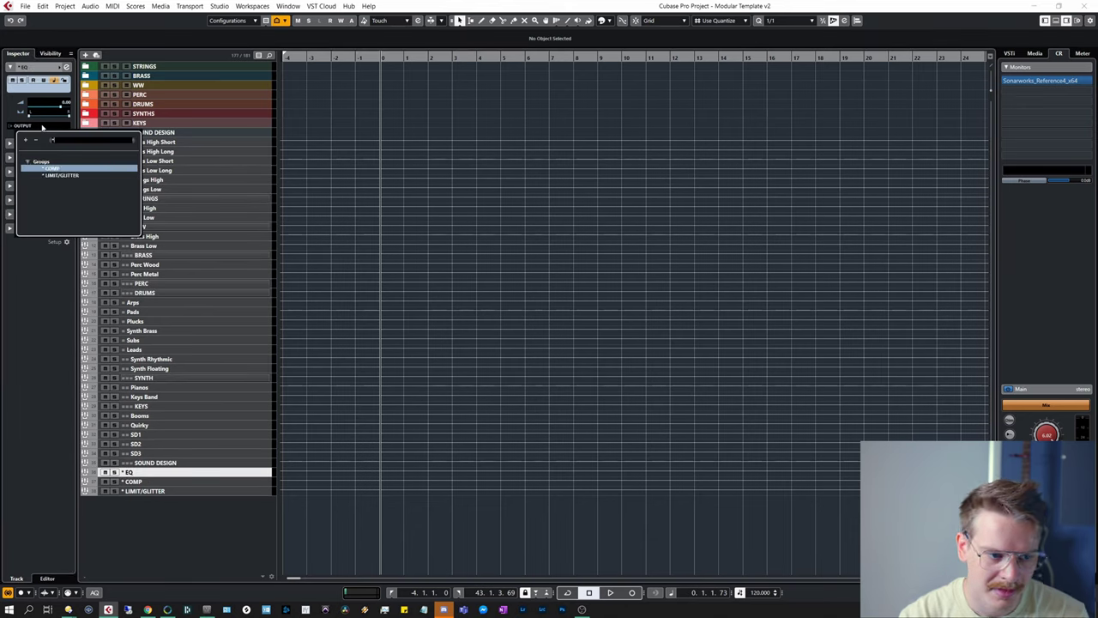
click(53, 168)
- Route the "* COMP" group to "* LIMIT/GLITTER", leaving "* LIMIT/GLITTER" routed to OUTPUT
click(129, 490)
click(38, 126)
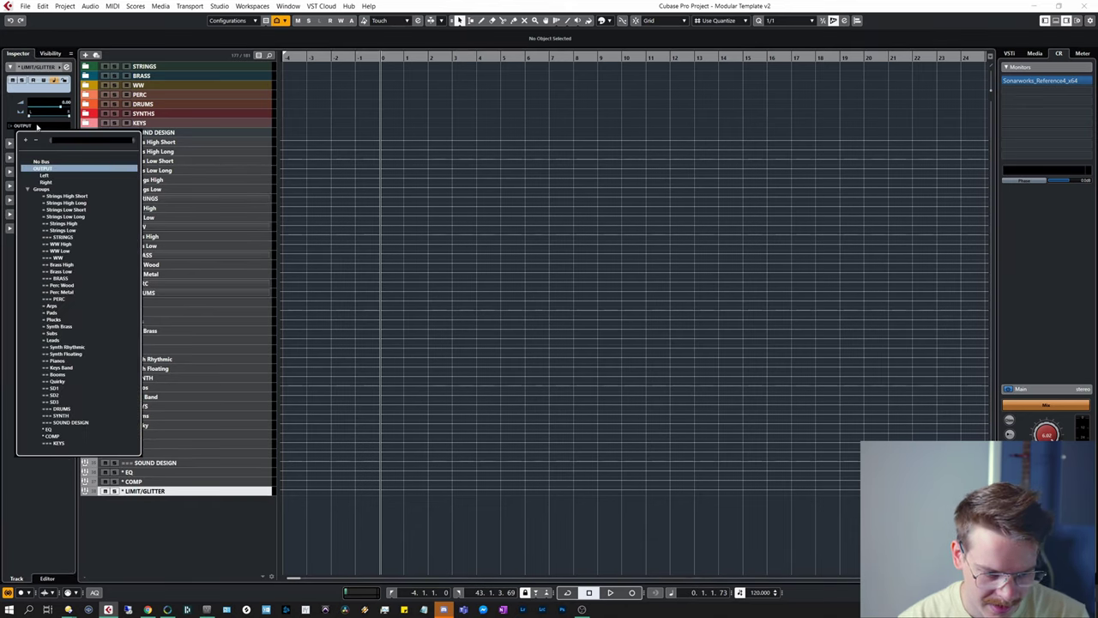
click(133, 481)
click(46, 127)
text(m)
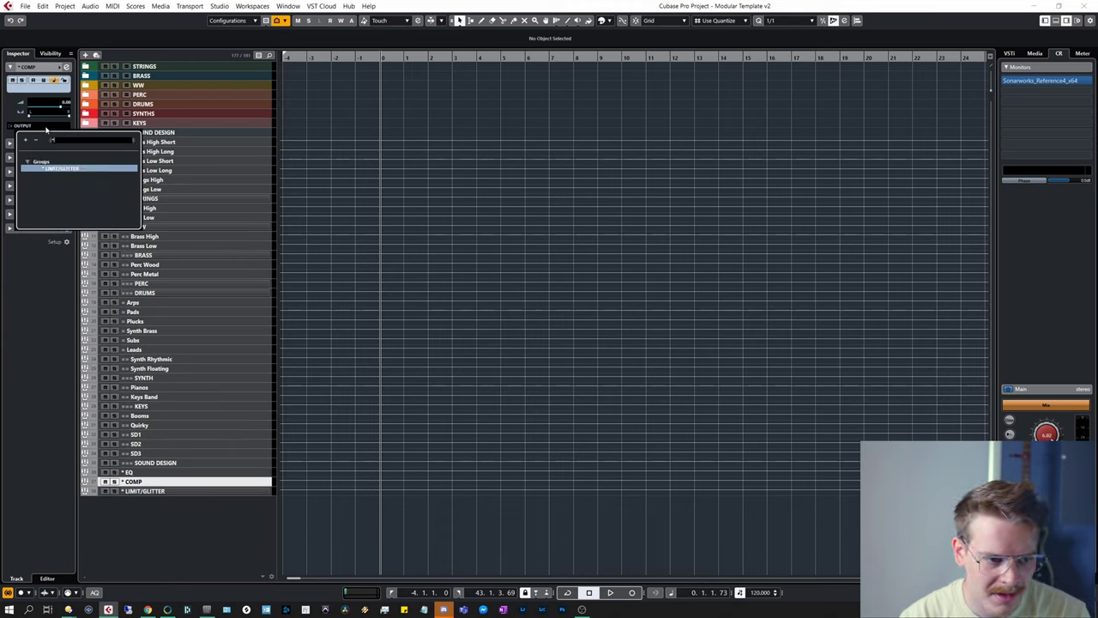
click(67, 170)
key(Down)
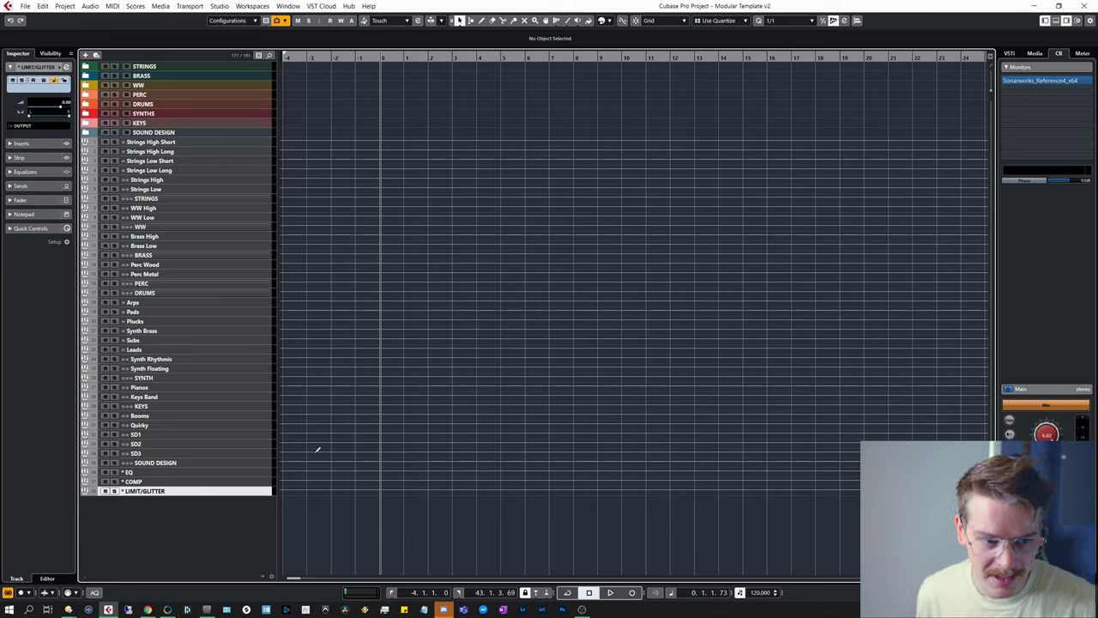
- Examine the output chain in the channel settings, following it from Strings High Short to the LIMIT/GLITTER group
click(206, 144)
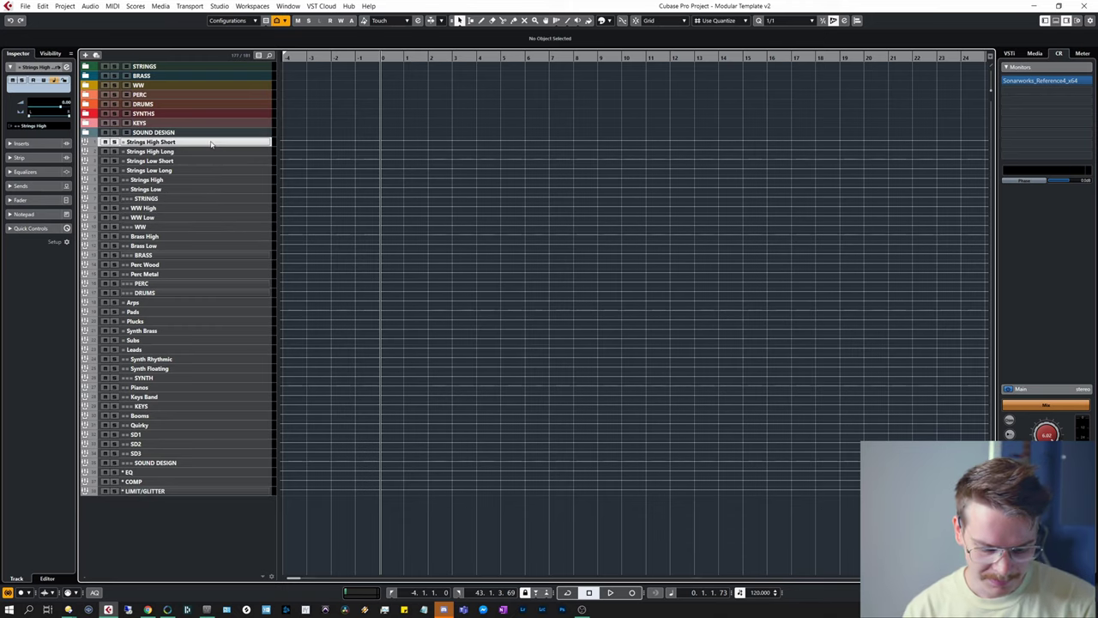
key(e)
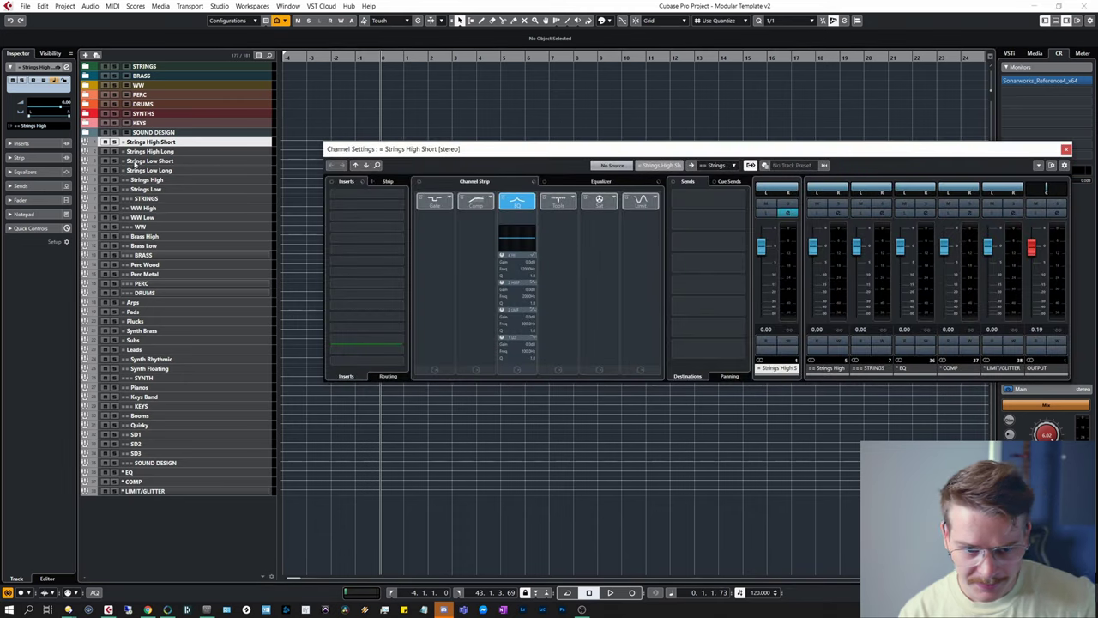
drag(407, 152, 307, 150)
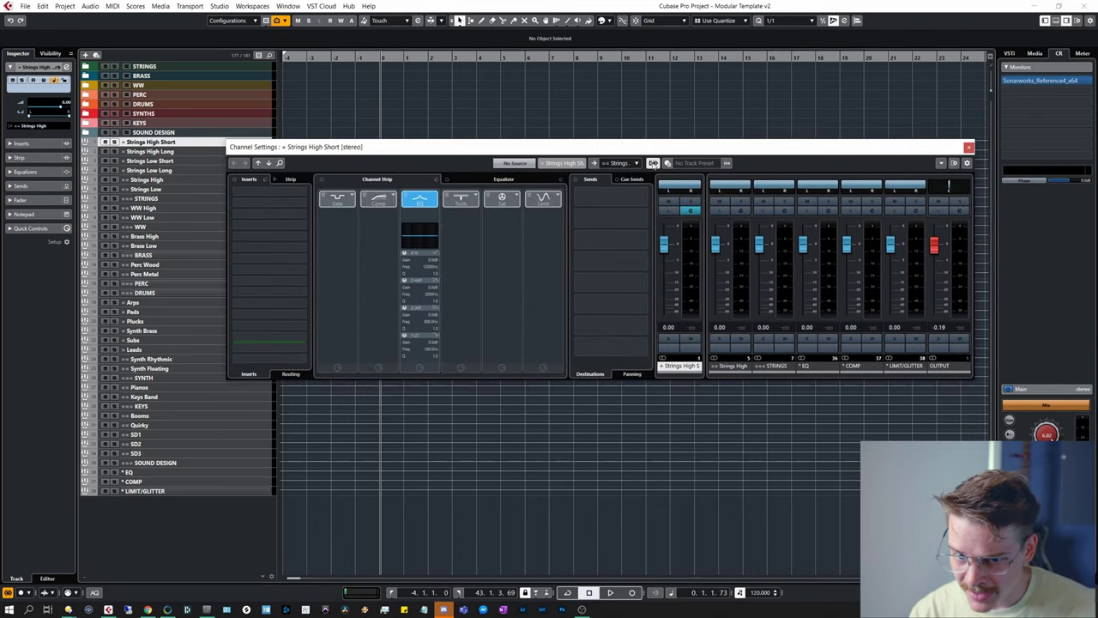
click(654, 163)
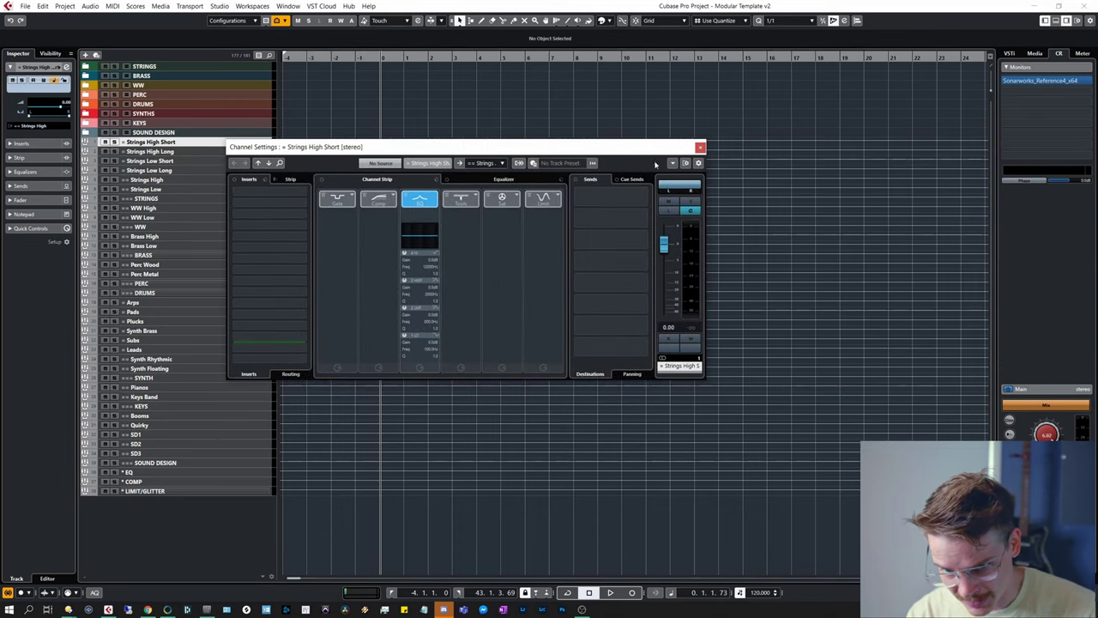
click(519, 163)
drag(676, 163, 607, 160)
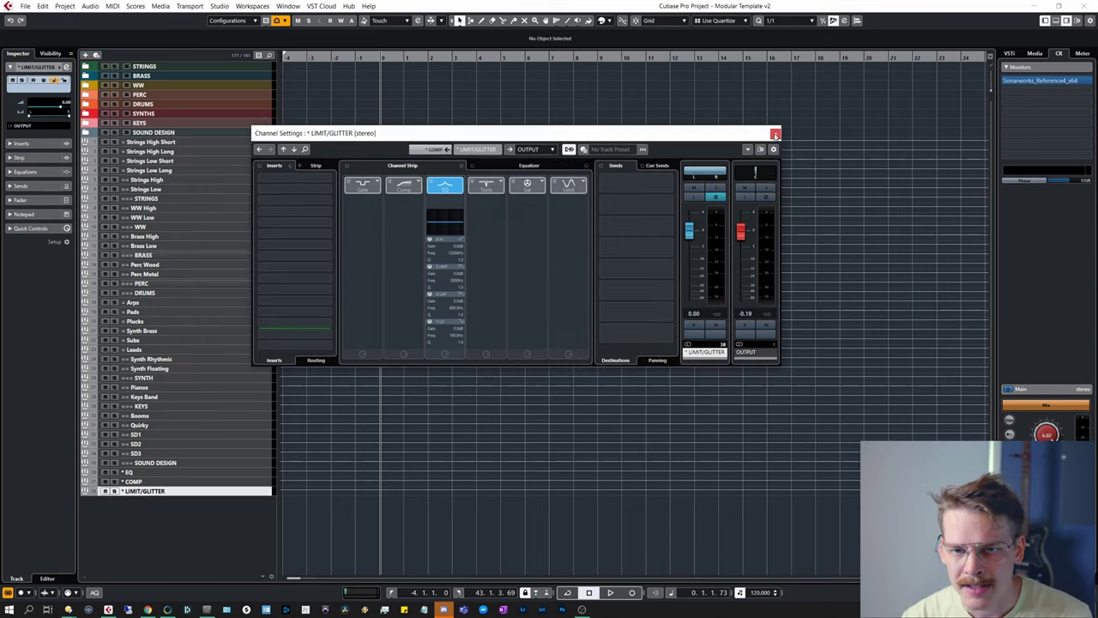
click(775, 134)
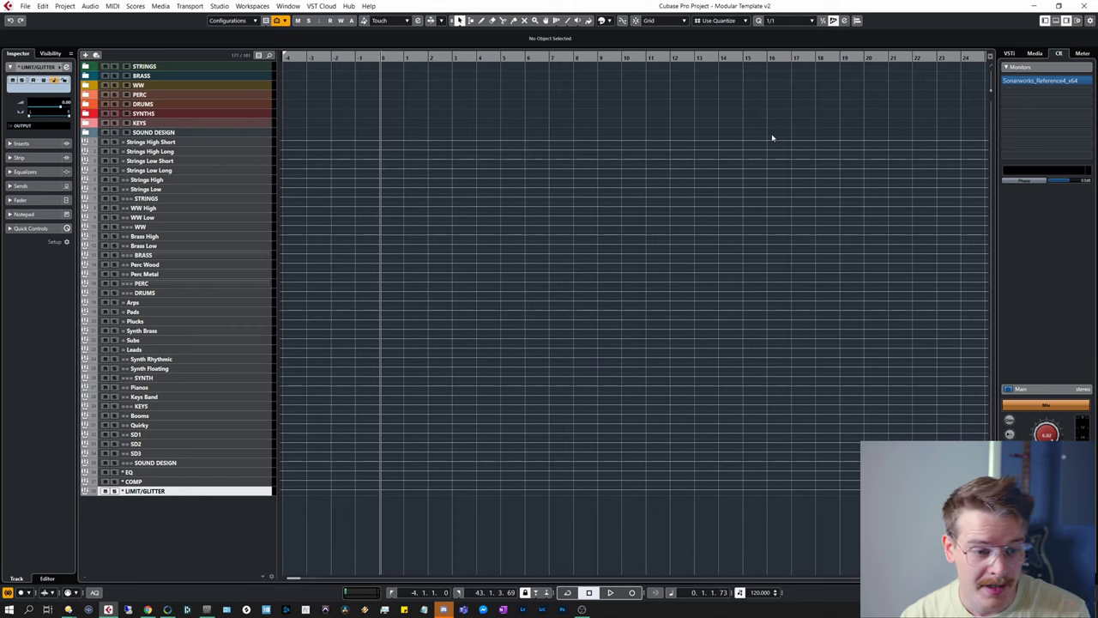
- Apply the Groups colour to all group tracks from Strings High Short through SOUND DESIGN
click(191, 142)
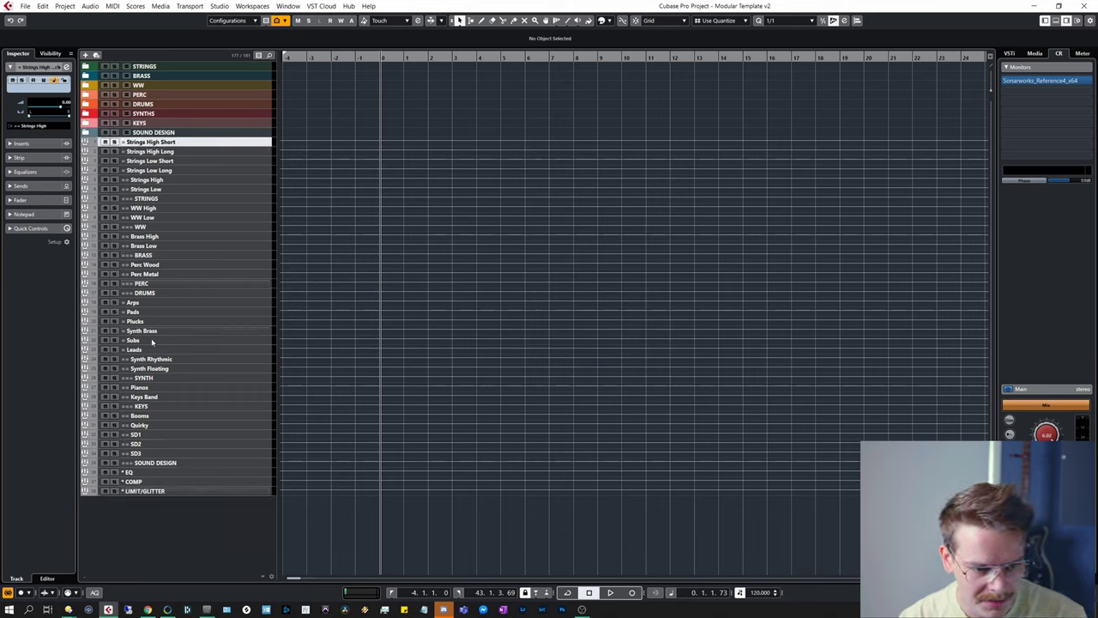
shift+click(153, 464)
click(602, 20)
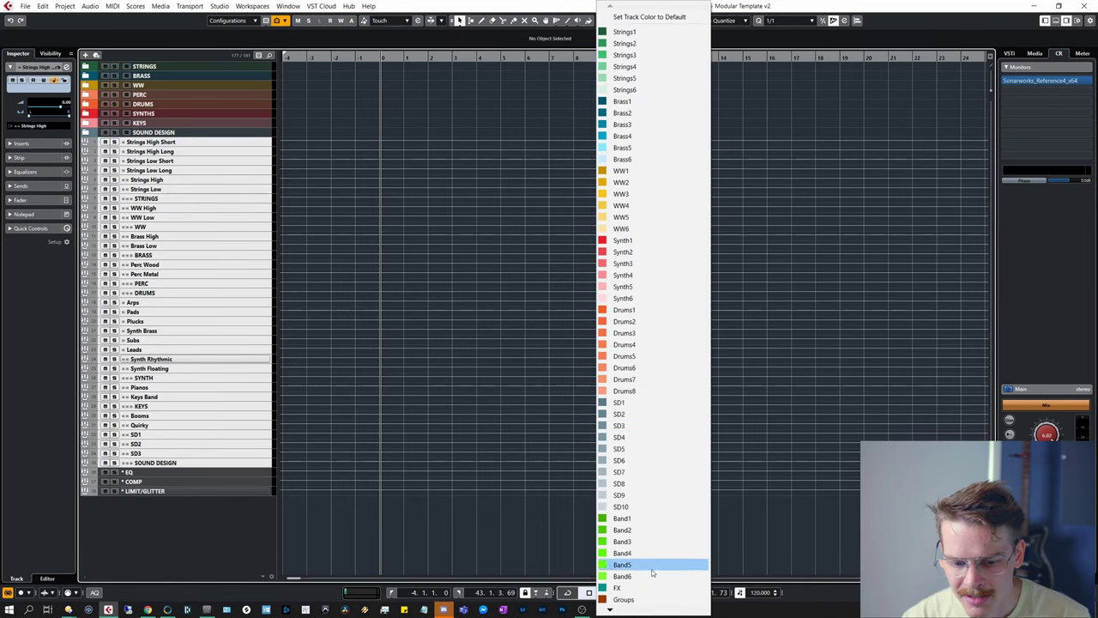
click(645, 579)
- Colour the "* EQ", "* COMP" and "* LIMIT/GLITTER" group tracks magenta
click(223, 490)
shift+click(220, 473)
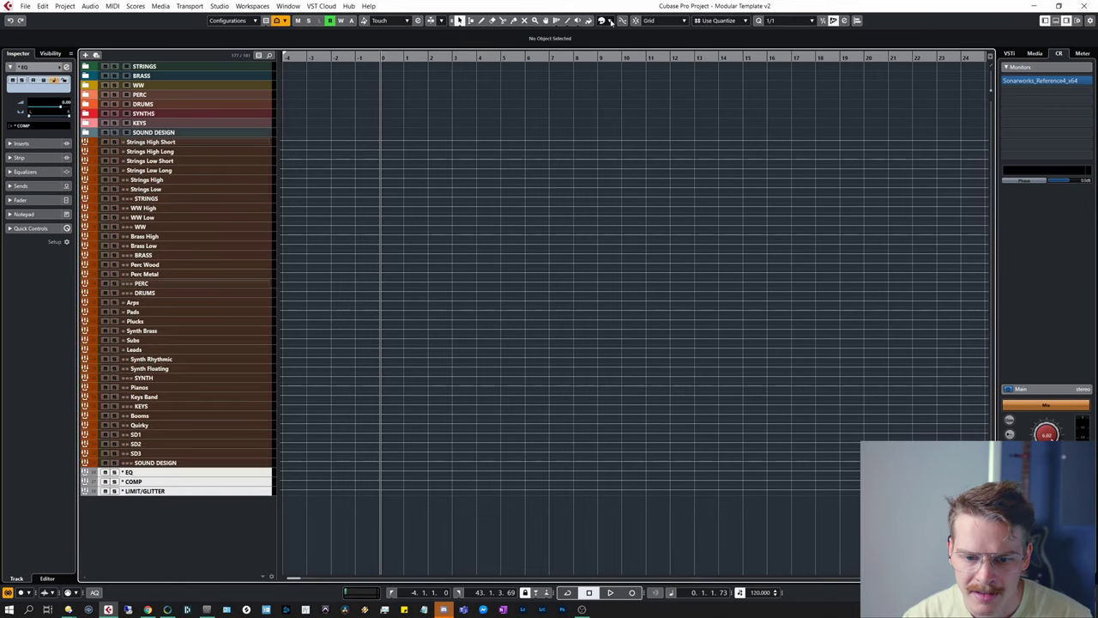
click(610, 20)
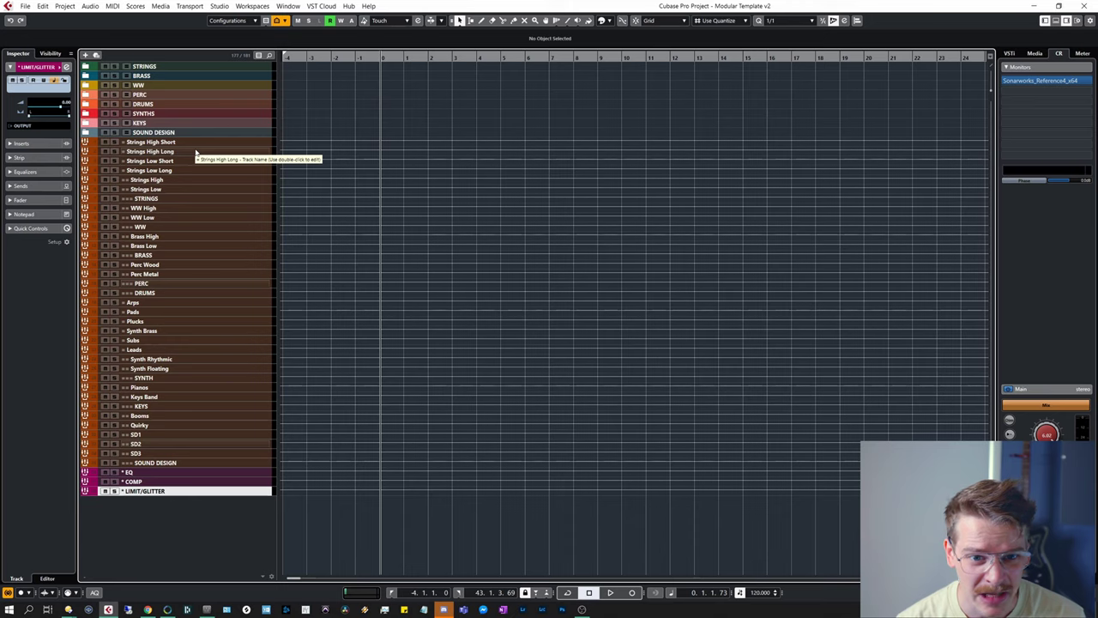
right_click(172, 532)
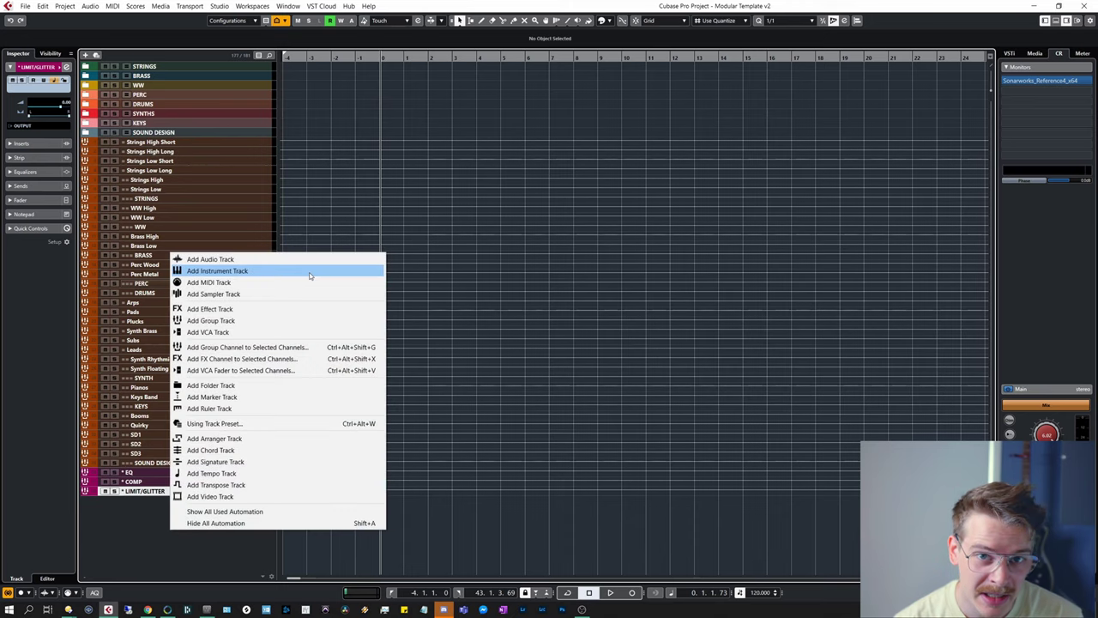
click(118, 529)
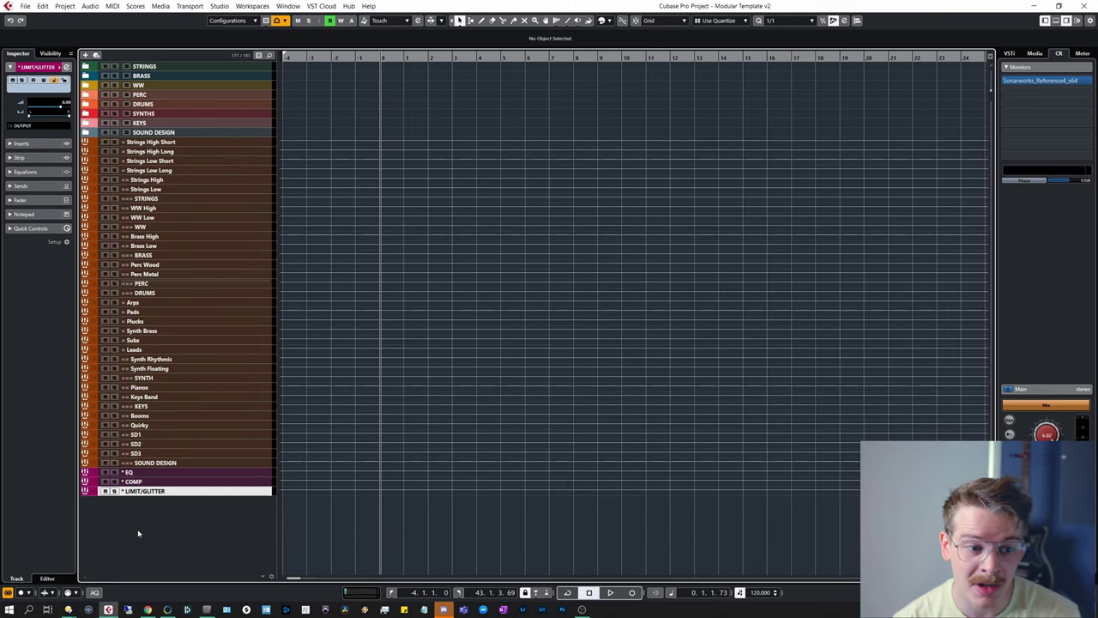
click(188, 143)
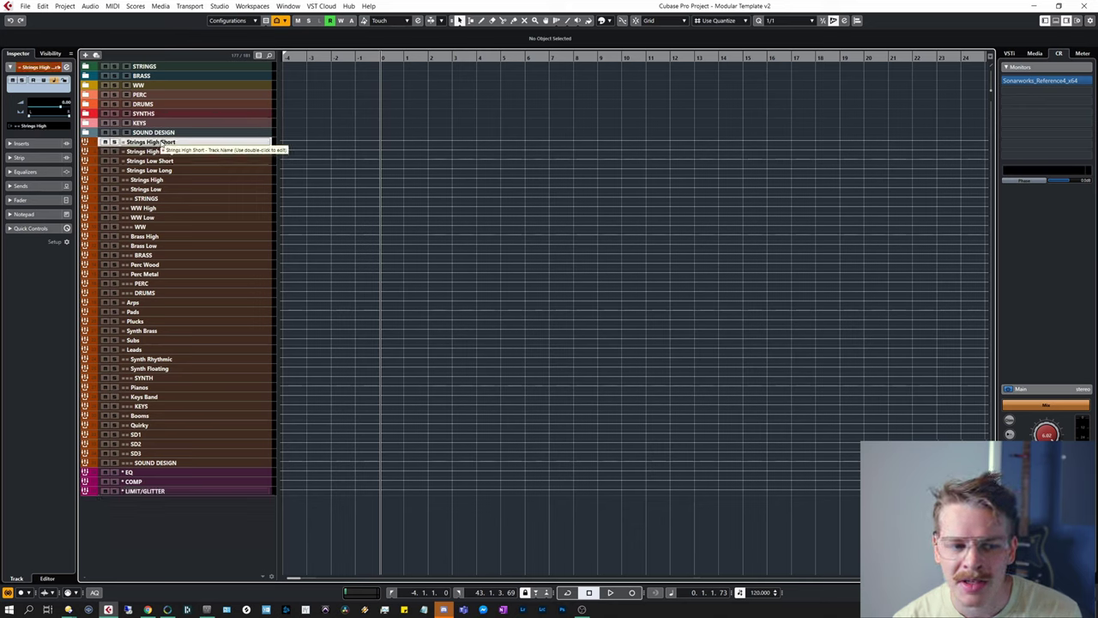
click(182, 199)
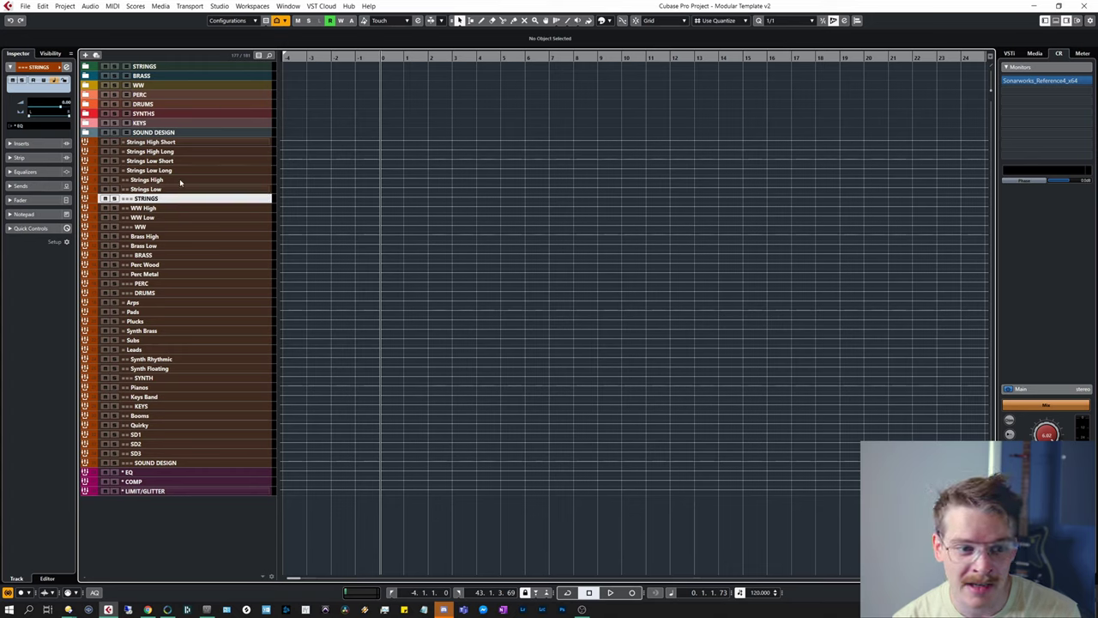
click(181, 143)
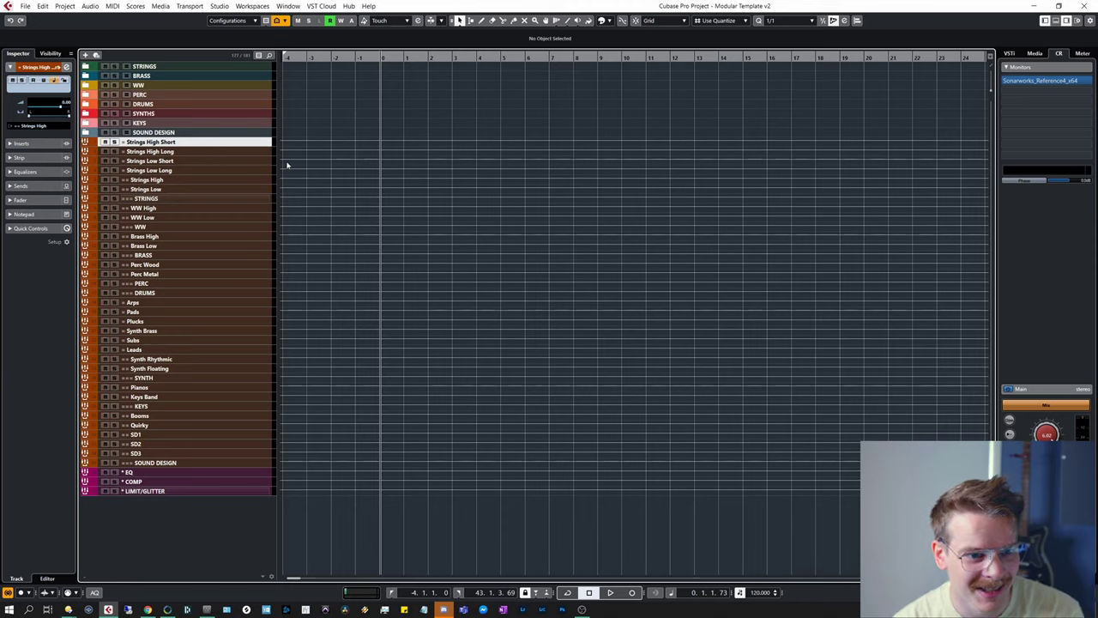
- Add 20 stereo effect tracks named FX without an effect, created outside the folders, and move them below the "* LIMIT/GLITTER" group
right_click(201, 251)
click(323, 315)
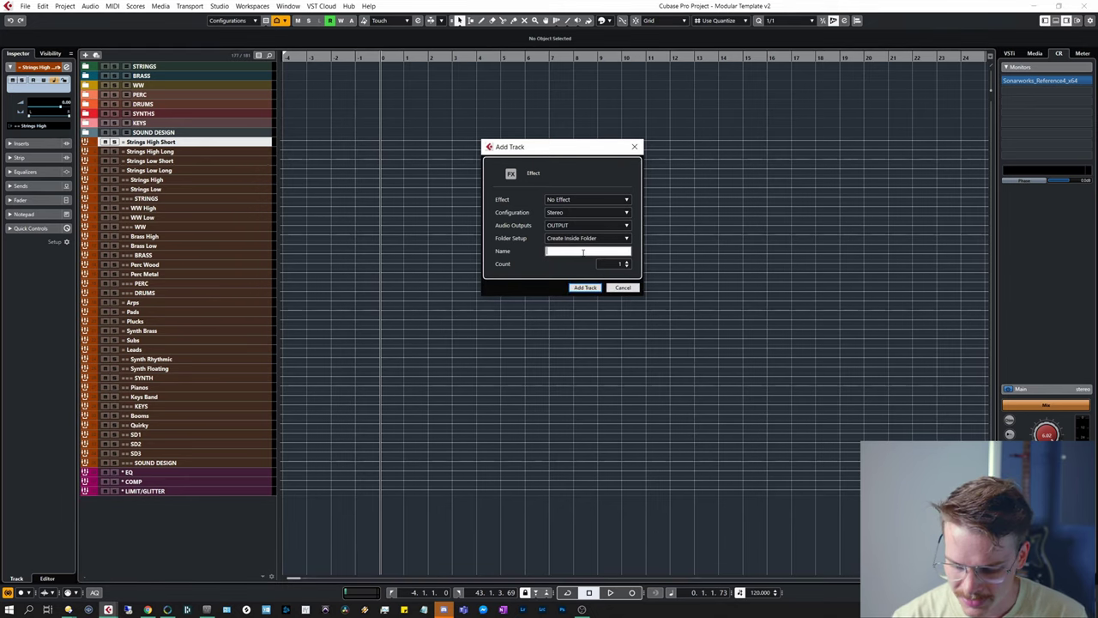
text(20)
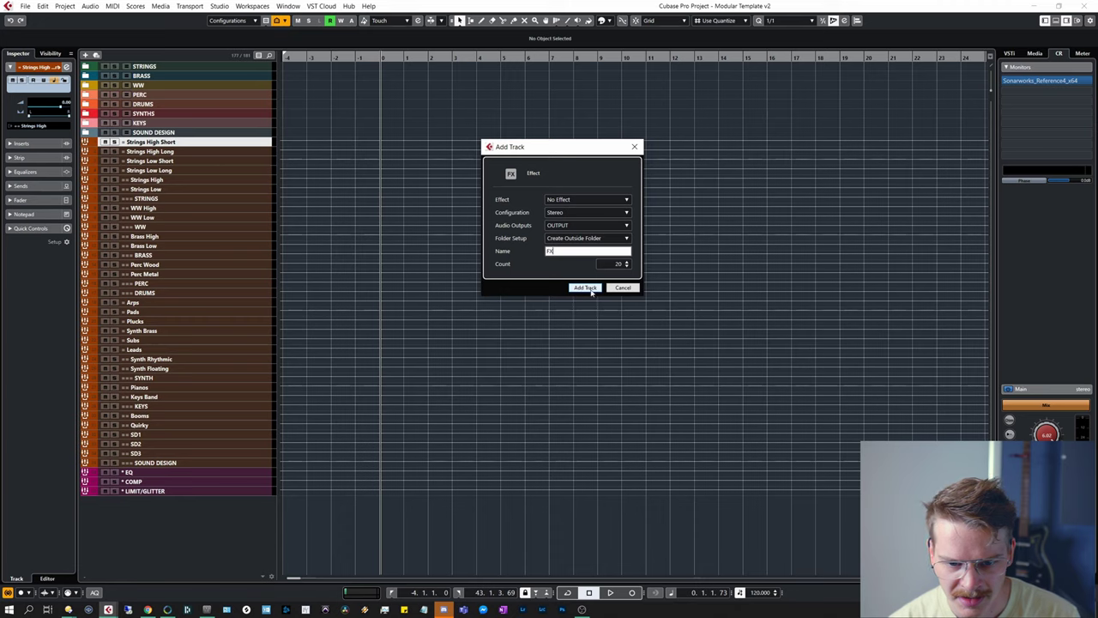
click(588, 288)
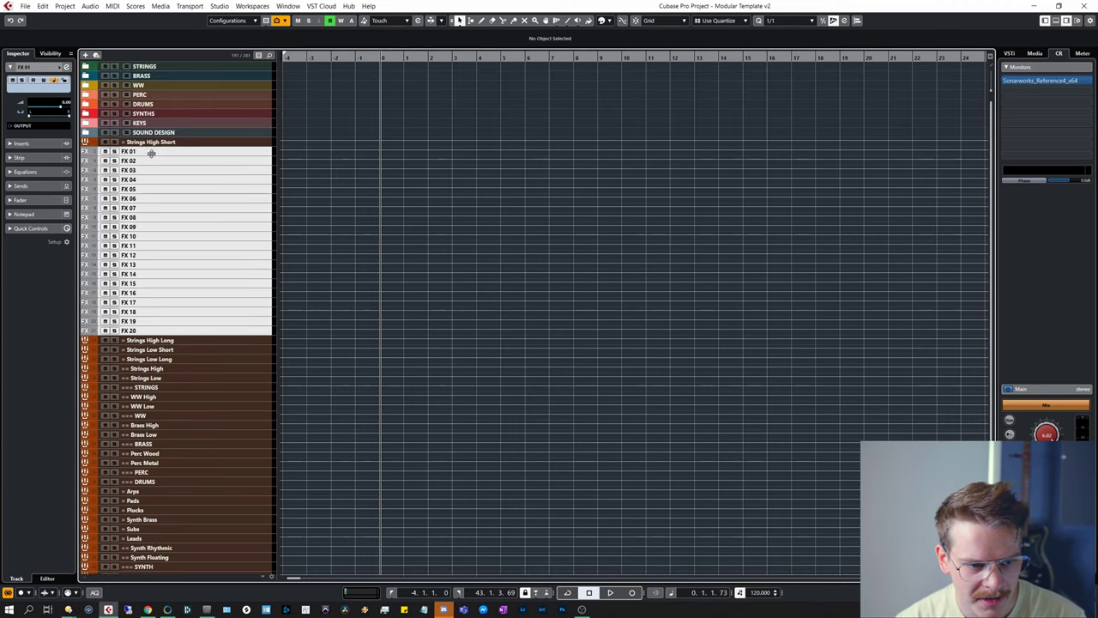
drag(151, 154, 158, 568)
click(175, 495)
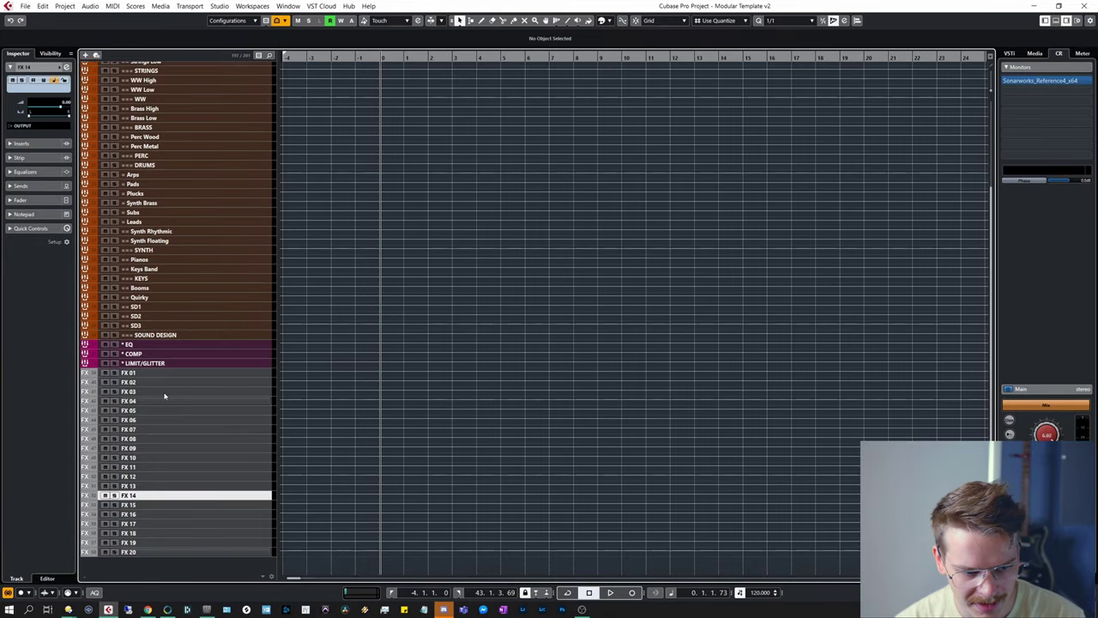
- Rename FX 01 as "FX Rvb Str Hi Short" and FX 02 as "FX Rvb Str Hi Long"
double_click(163, 373)
text(FX Rvb Str)
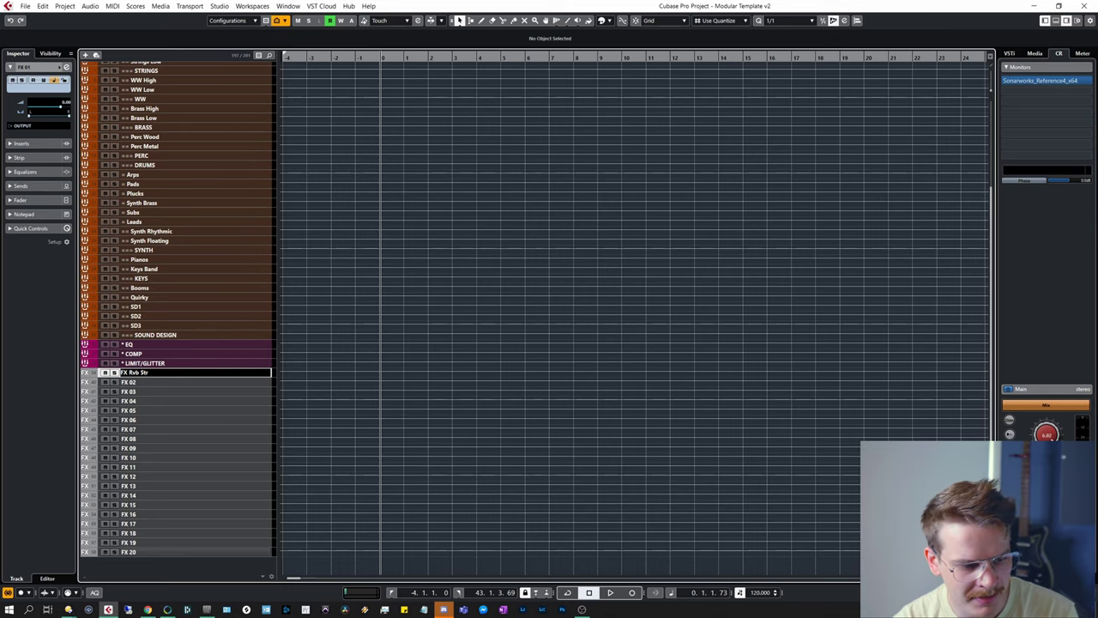
text(Hi Short)
key(Tab)
text(FX Rvb Str Hi Long)
key(Tab)
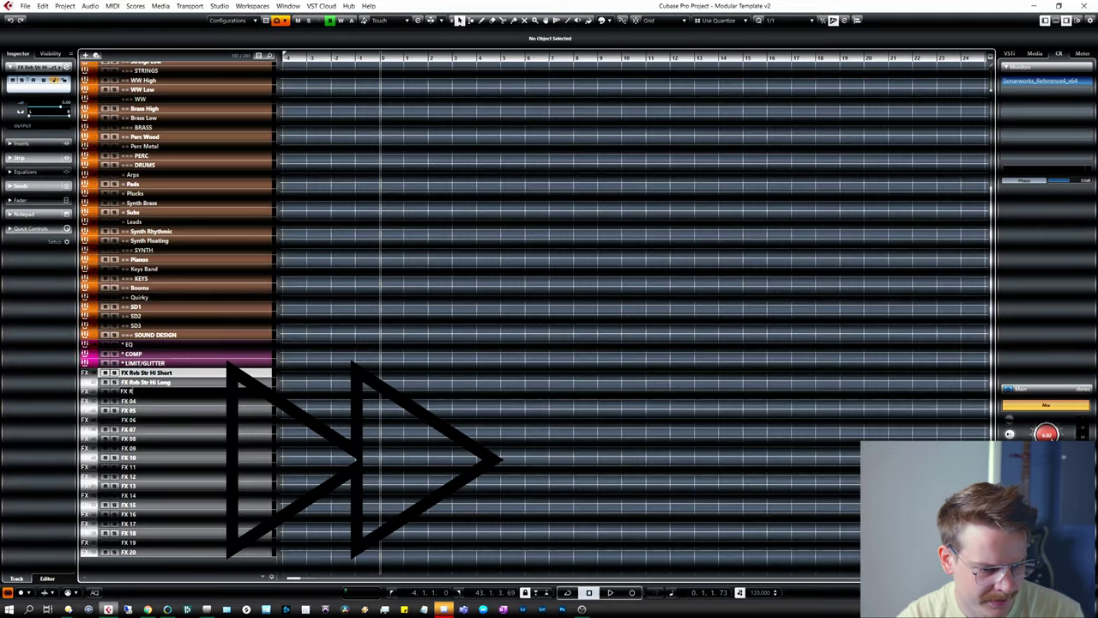
- Rename the remaining FX tracks as section reverbs from "FX Rvb Str Lo Short" to "FX Rvb Sound Design", plus FX Dly1–3, Shimmer, Gino Hall and Aux FX1–3
text(FX Rvb Str Lo Short)
key(Tab)
text(FX Rvb Str Lo Long)
key(Tab)
text(Rvb Sound Design)
key(Tab)
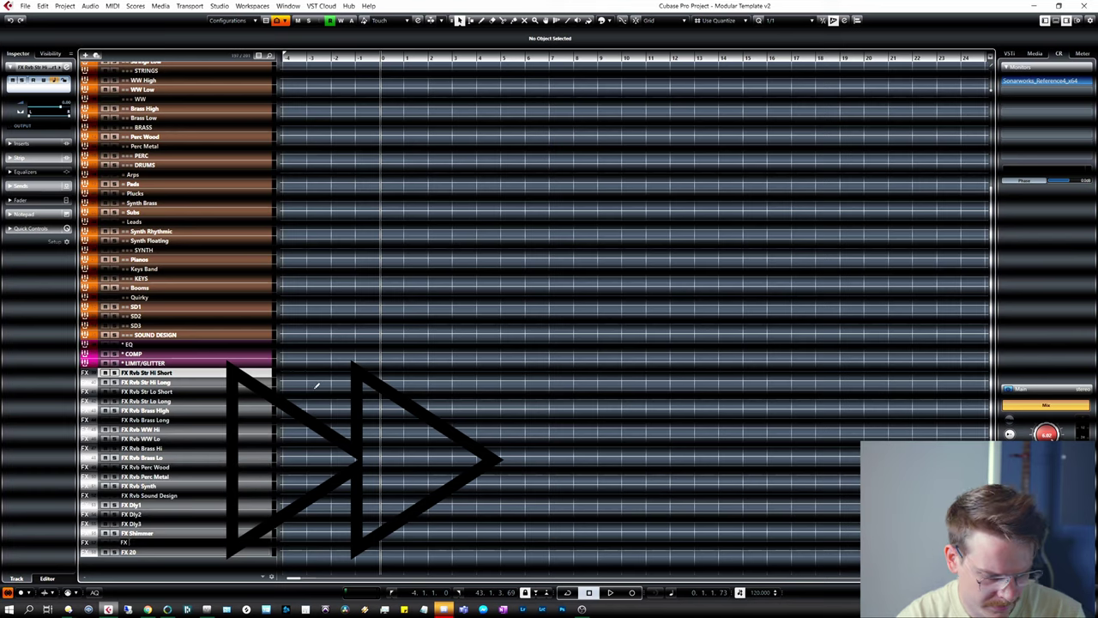
text(FX Dly1)
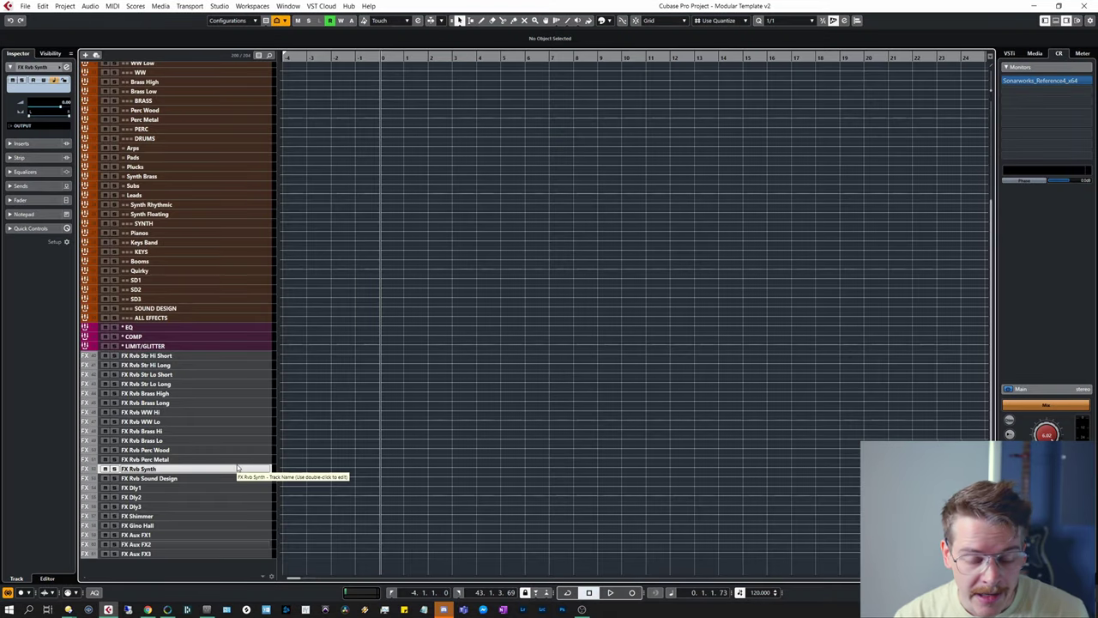
click(176, 554)
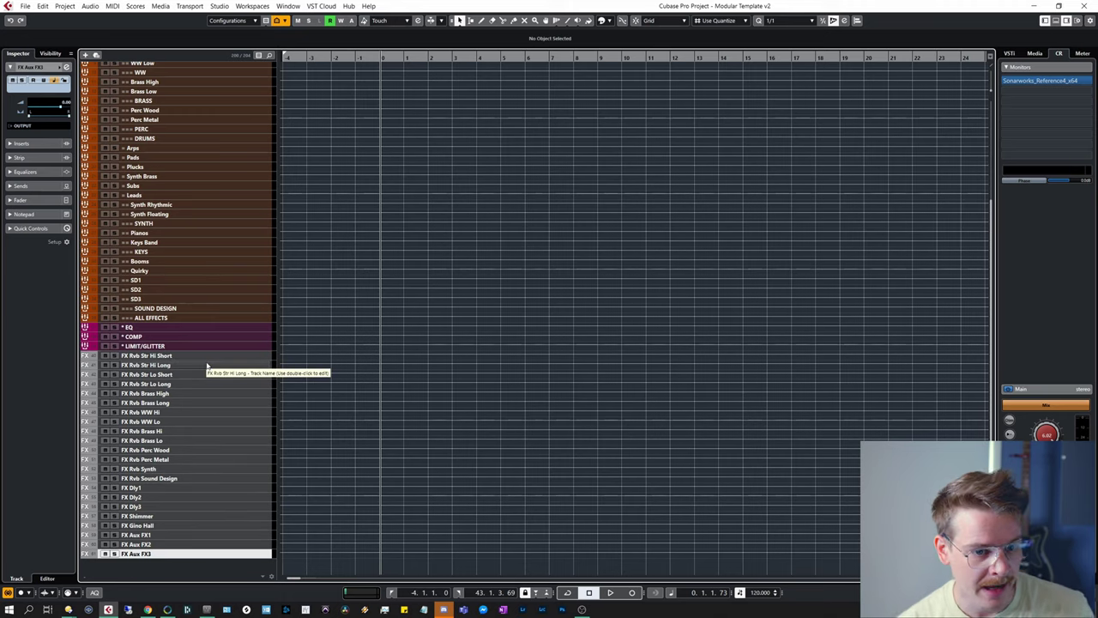
click(154, 319)
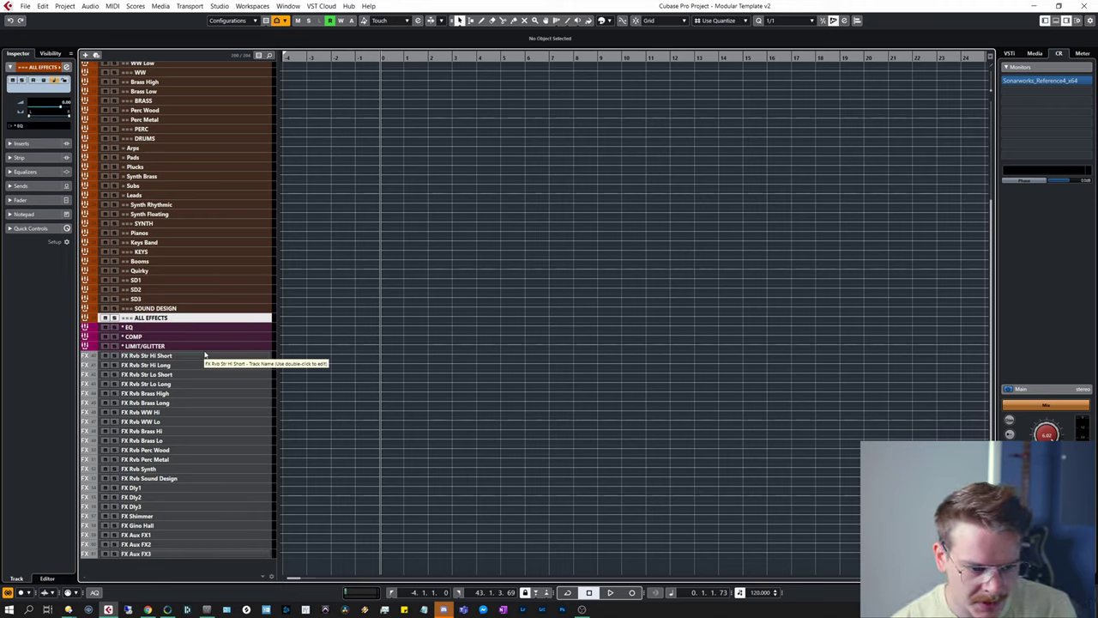
click(199, 355)
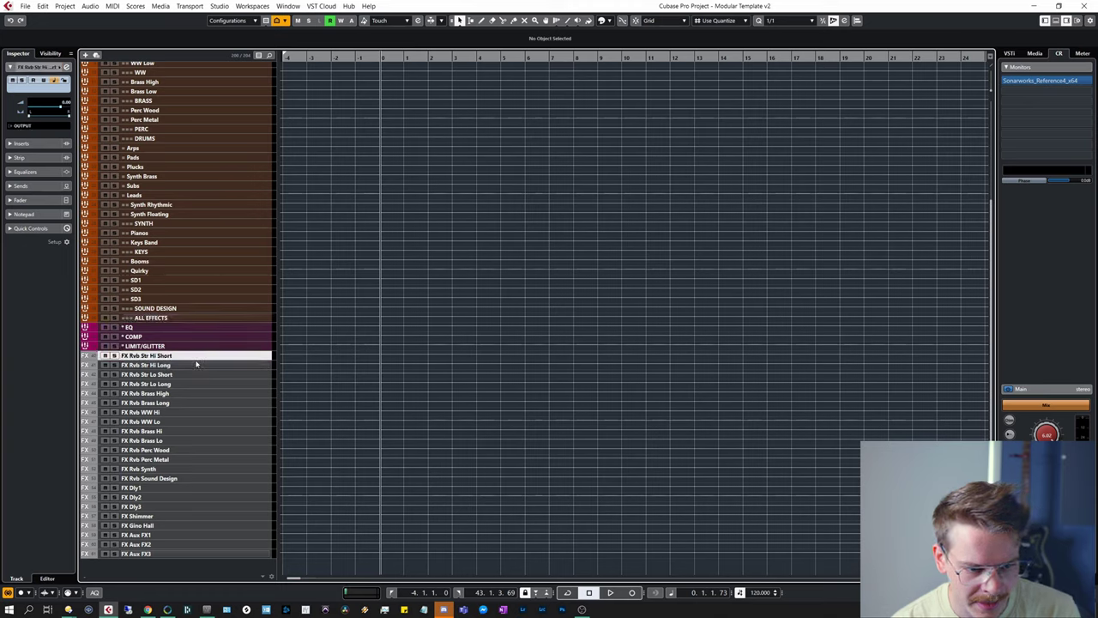
click(182, 365)
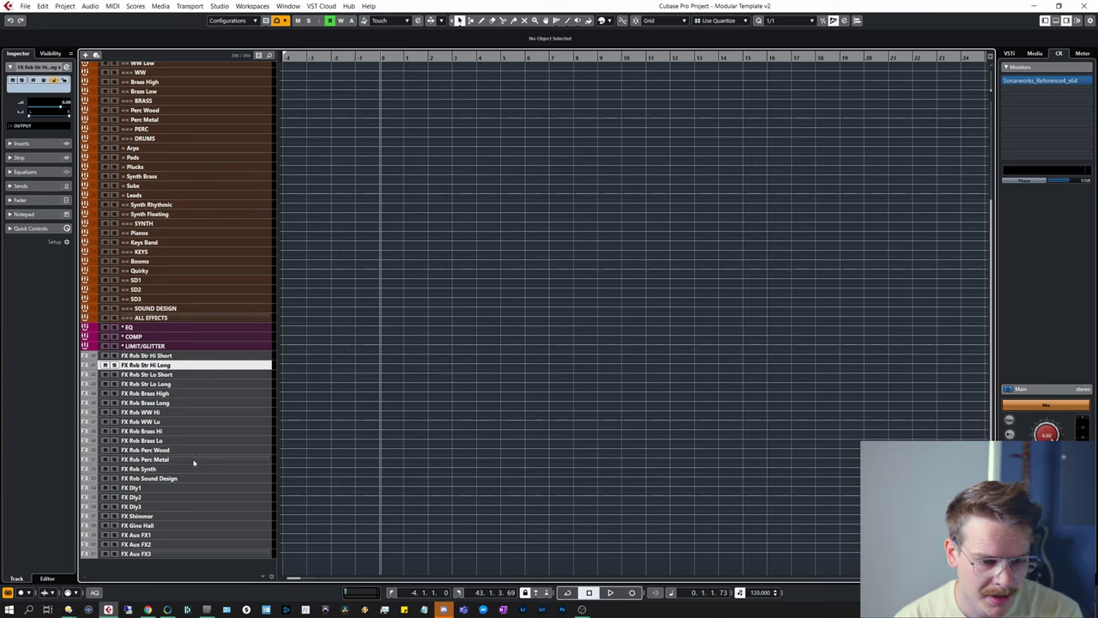
- Select the tracks from FX Dly1 through FX Aux FX3 and open their output routing
click(211, 486)
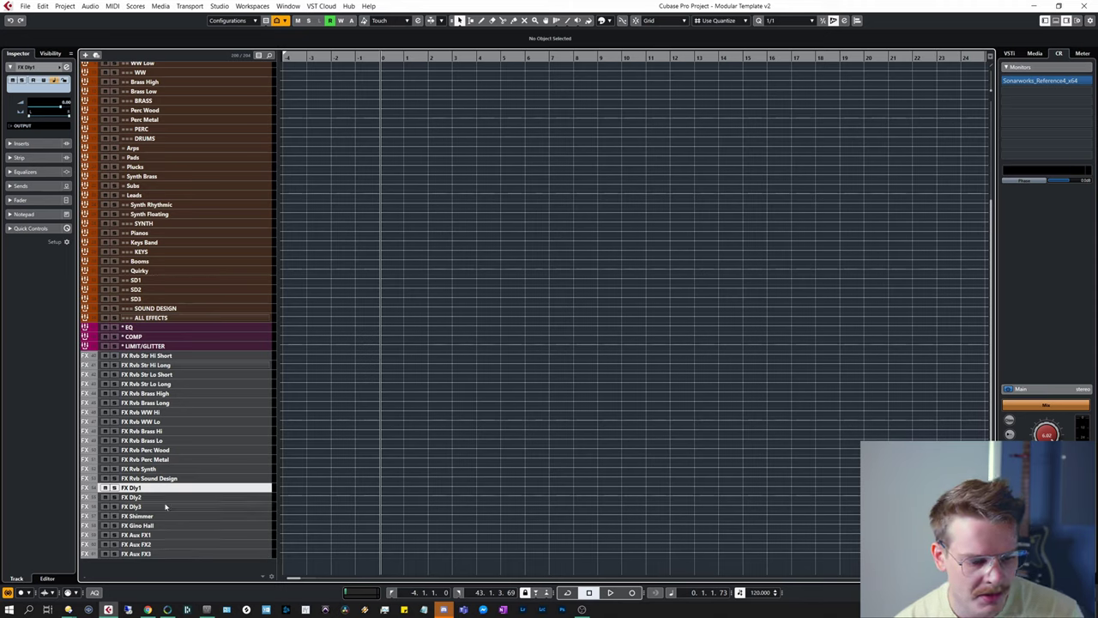
shift+click(191, 553)
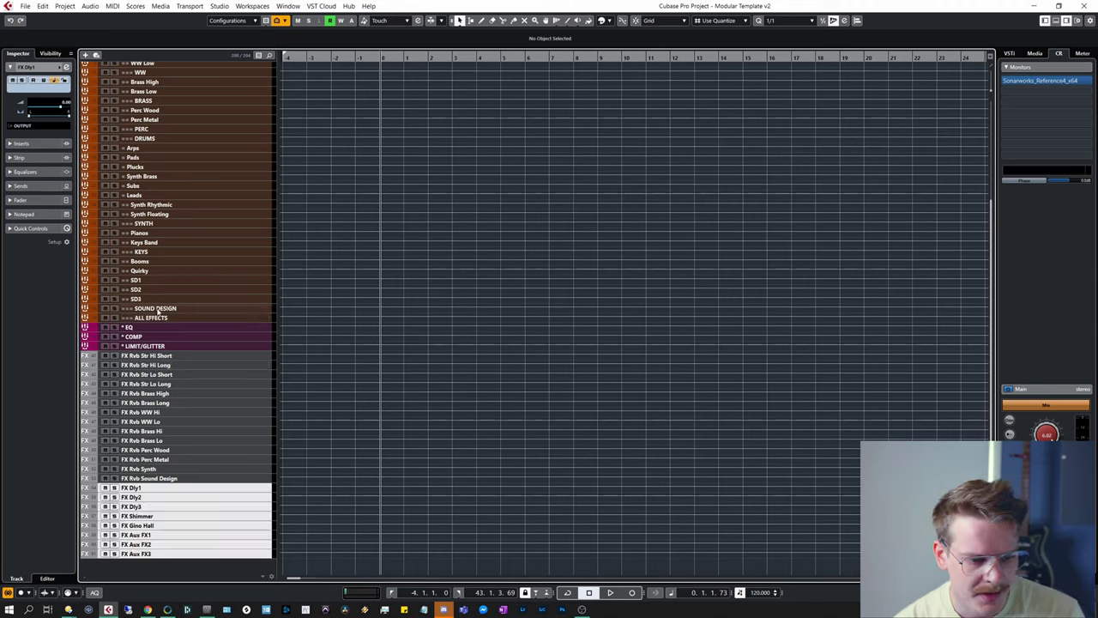
click(30, 127)
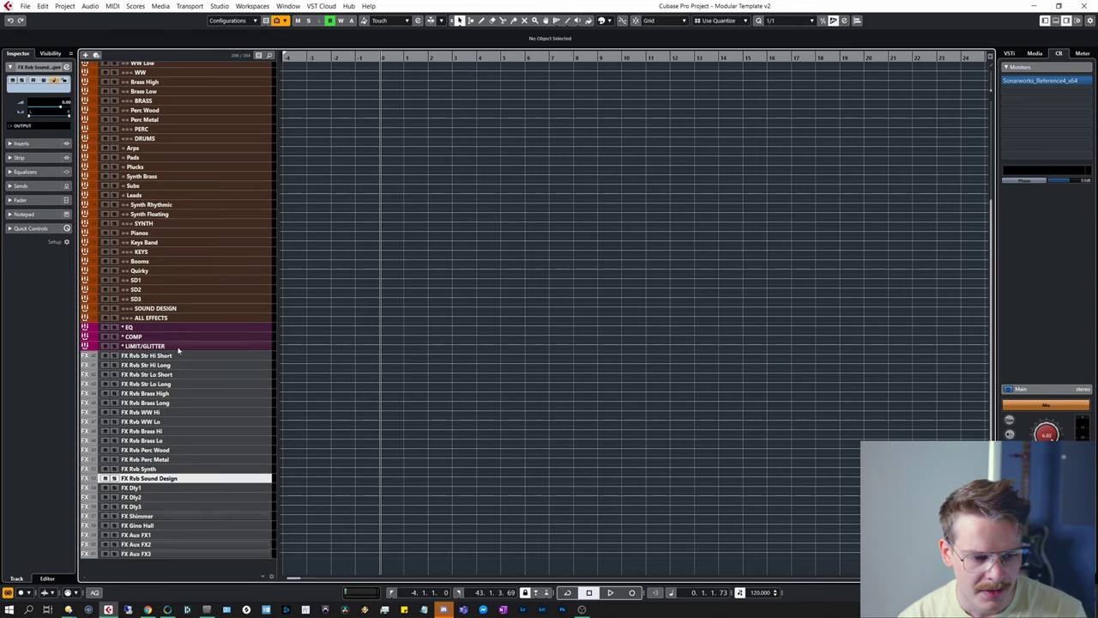
- Route the FX Rvb Str Hi Short track to the Strings High Short group in its channel settings
click(178, 354)
key(e)
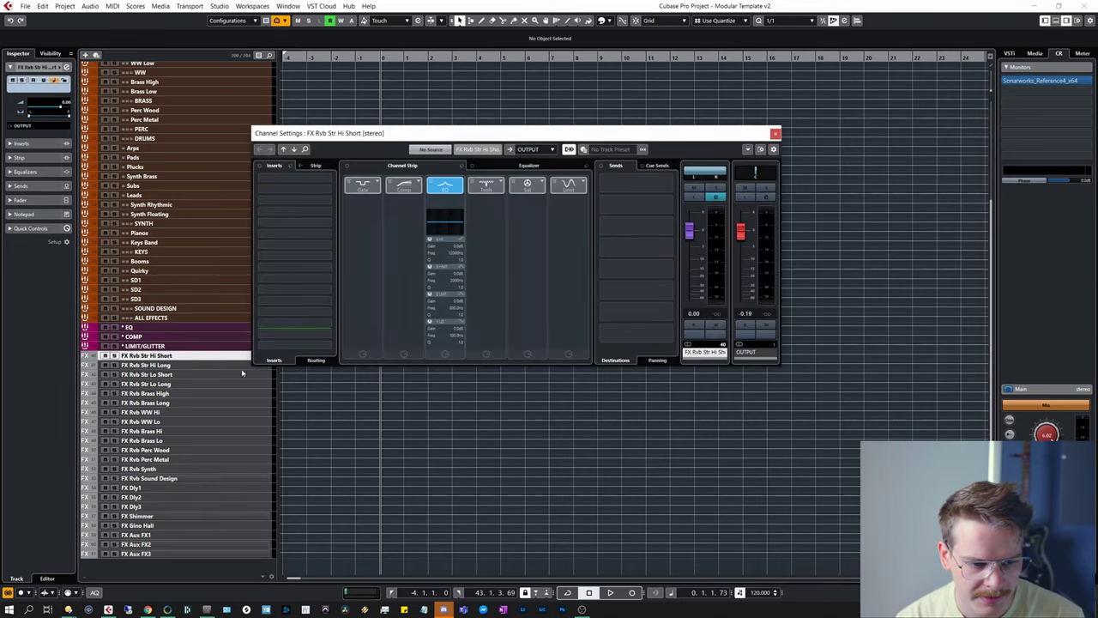
drag(405, 135, 491, 105)
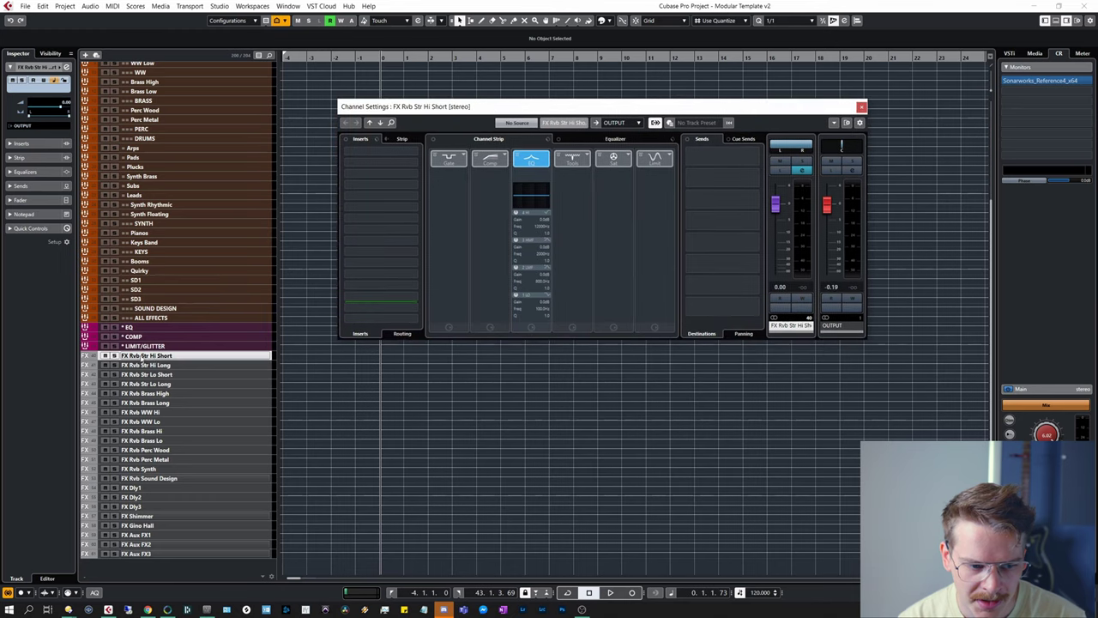
click(632, 125)
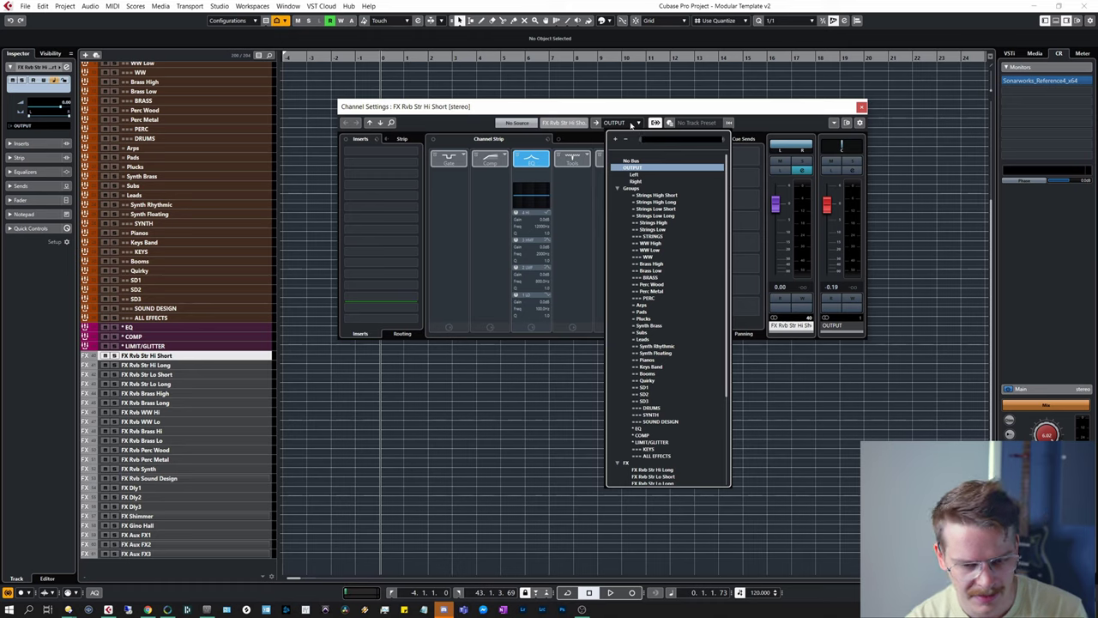
text(strings)
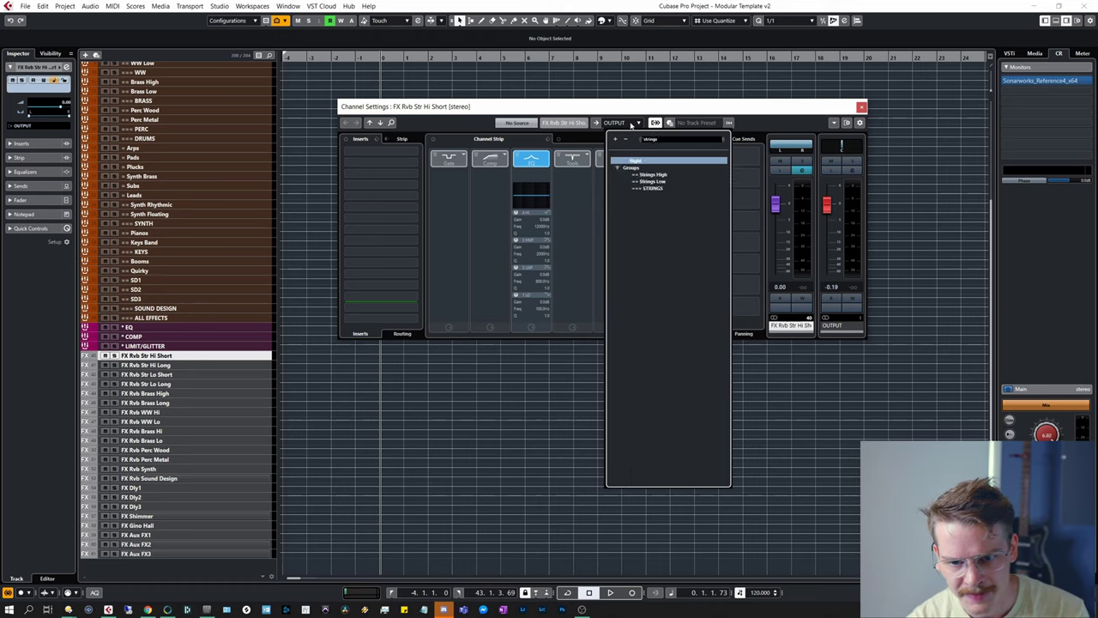
text( high)
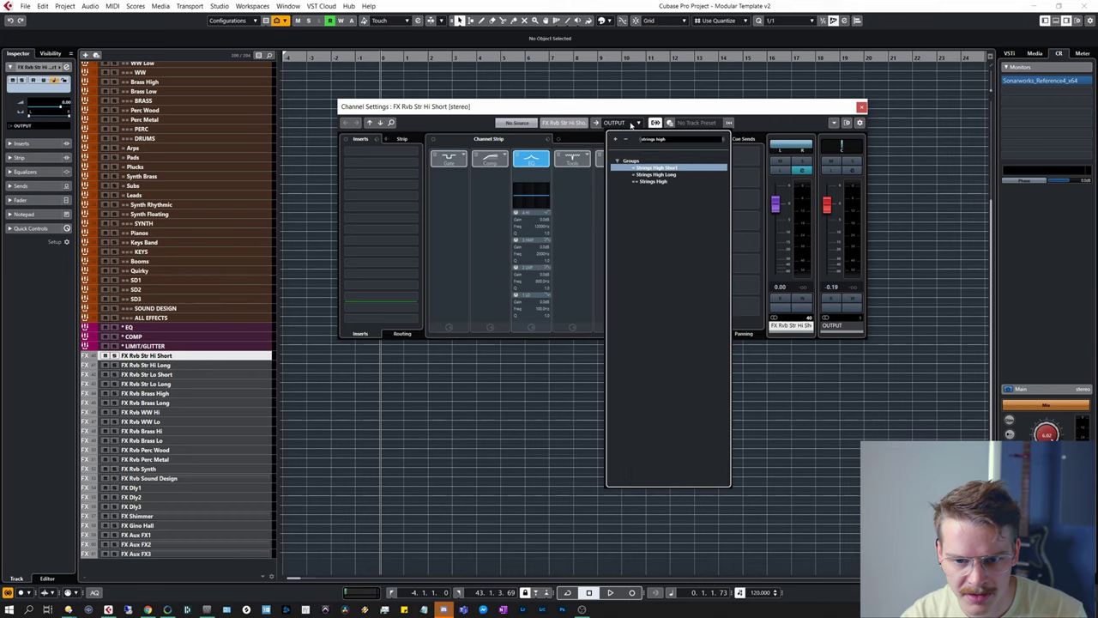
key(Return)
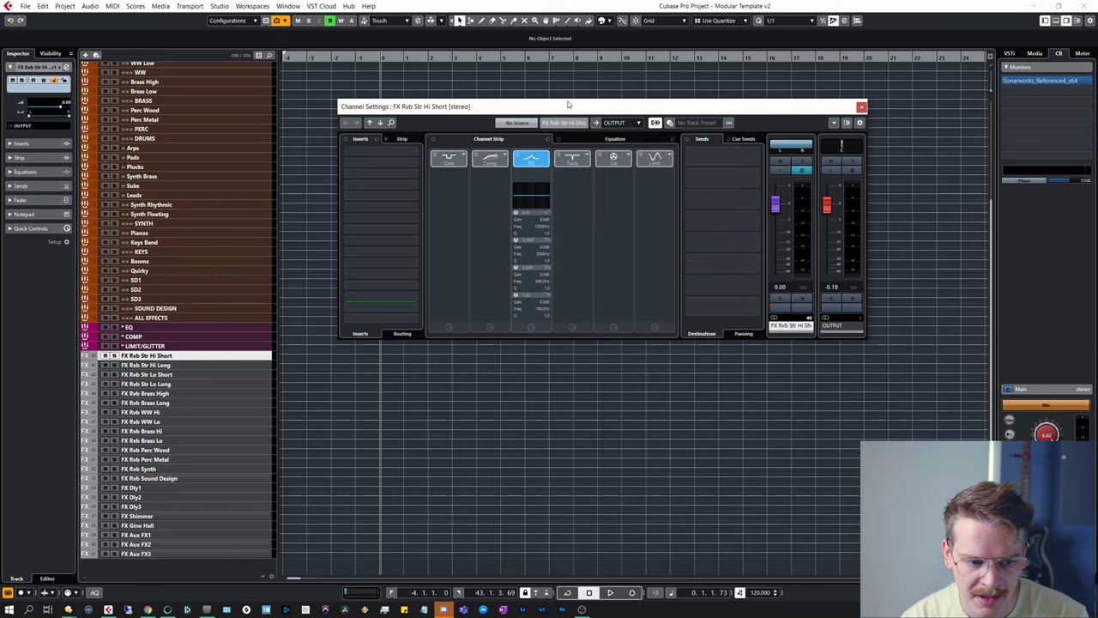
- Route the remaining string and brass reverb tracks to their matching Strings and Brass groups
click(196, 374)
click(598, 122)
click(196, 393)
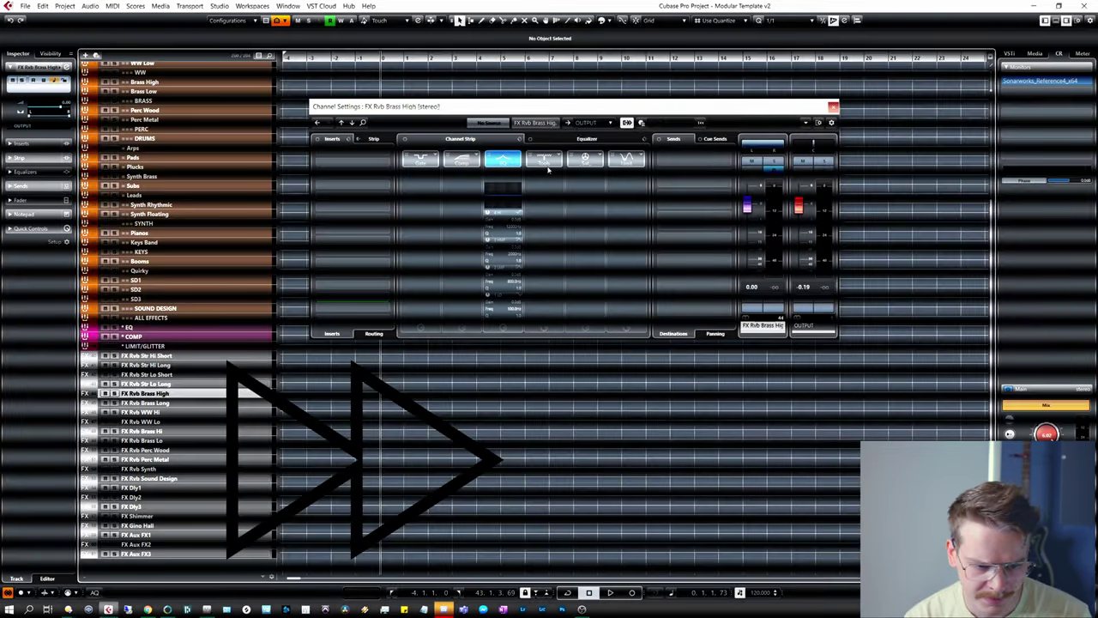
key(Down)
click(592, 123)
text(brass)
click(592, 123)
key(Return)
- Route FX Rvb Perc Wood to the Perc Wood group and the following reverb tracks, through FX Rvb Sound Design, to their matching groups
key(Down)
key(Down)
click(592, 123)
text(perc wo)
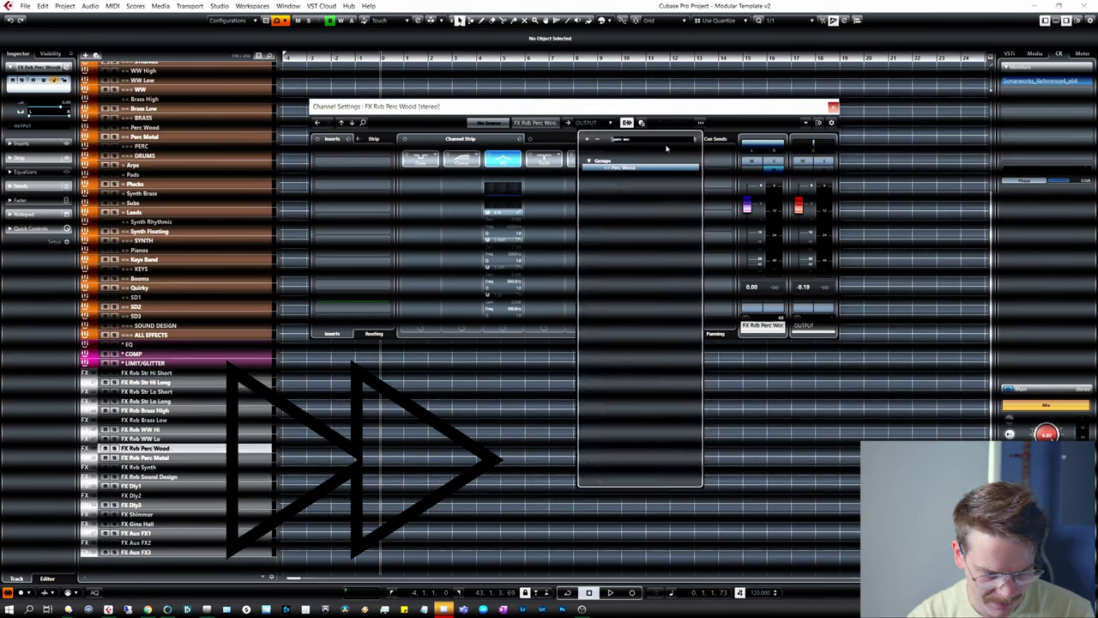
key(Return)
key(Down)
key(Down)
key(Down)
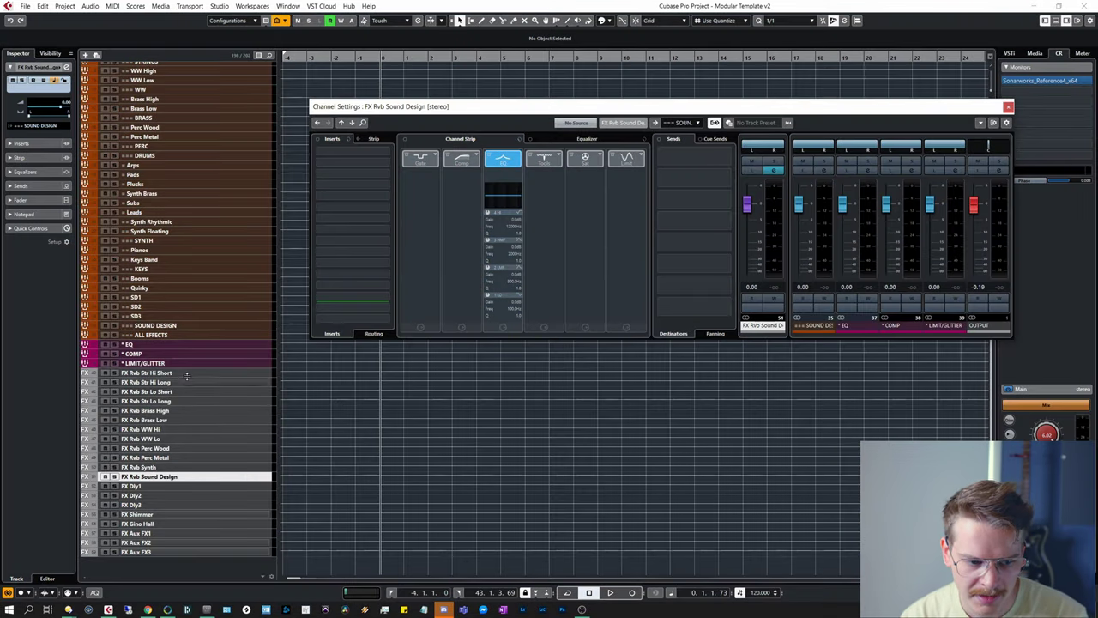
- Go through the FX tracks from FX Rvb Str Hi Short downward in the channel settings, checking each output chain
click(186, 374)
key(Down)
key(Down)
key(Down)
key(Down)
key(Down)
key(Down)
key(Down)
key(Down)
key(Down)
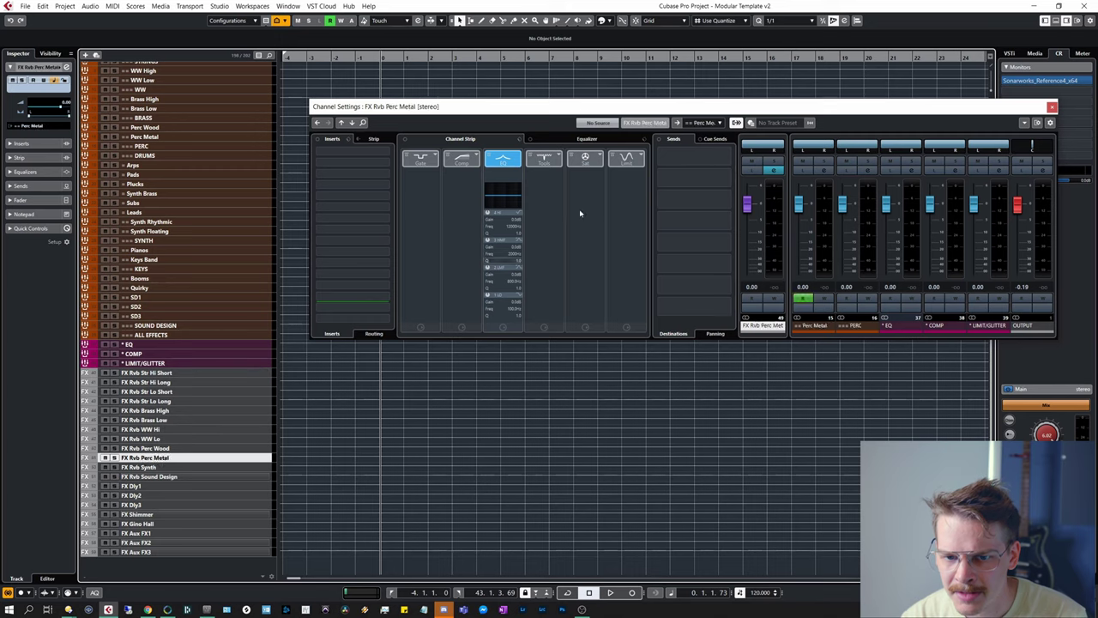
key(Down)
key(Down)
key(Down)
key(Down)
key(Down)
key(Down)
key(Down)
key(Down)
key(Down)
key(Down)
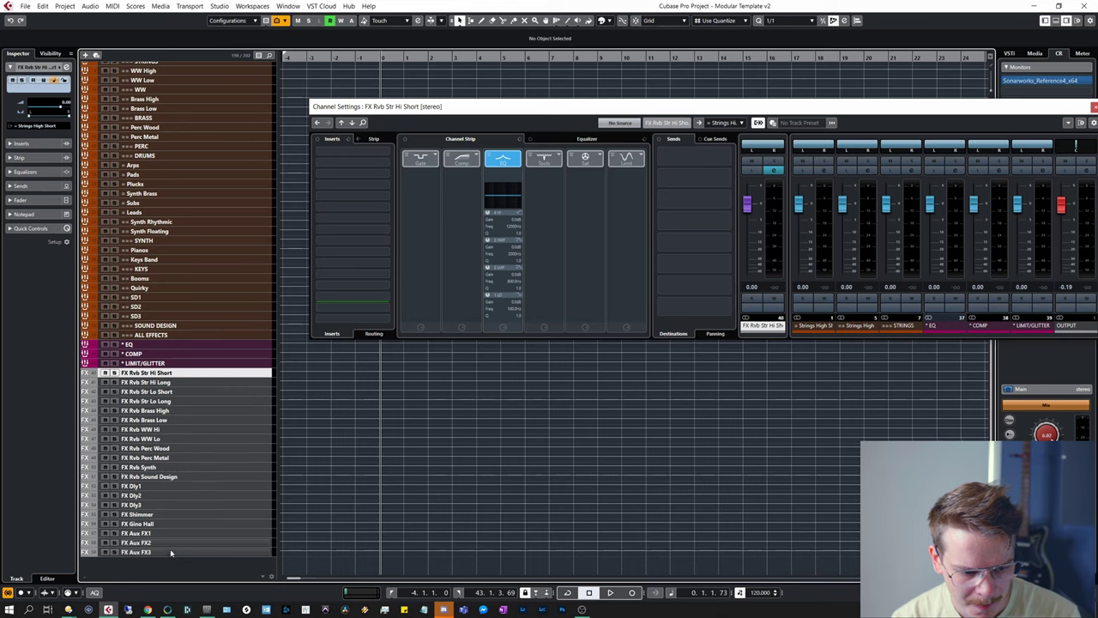
- Apply the FX colour to all effect tracks from FX Rvb Str Hi Short through FX Aux FX3
click(608, 21)
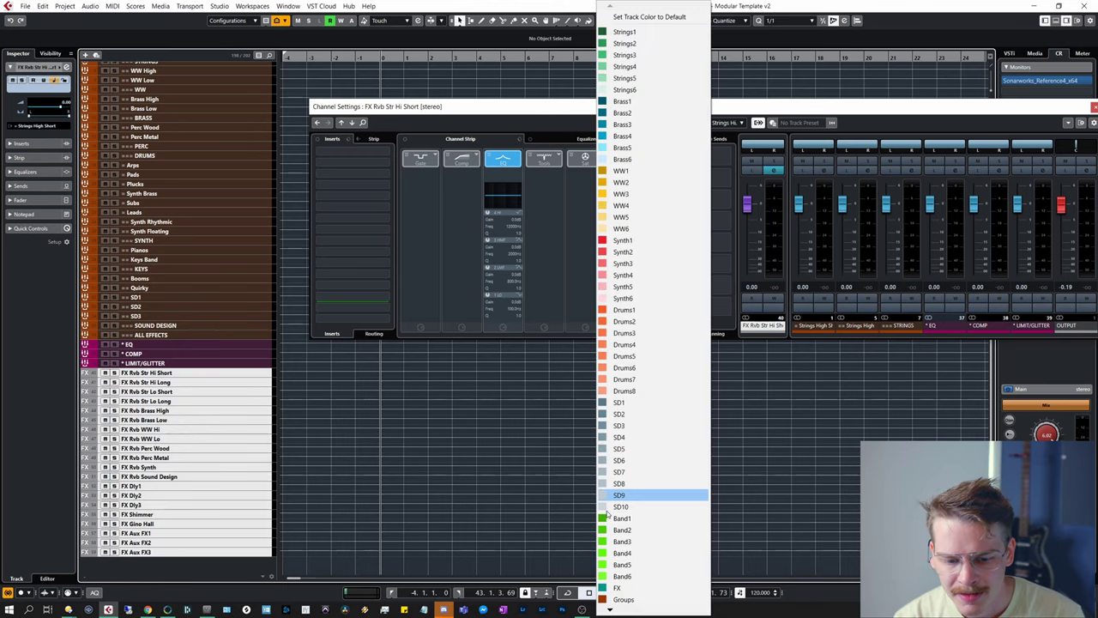
click(648, 592)
click(270, 344)
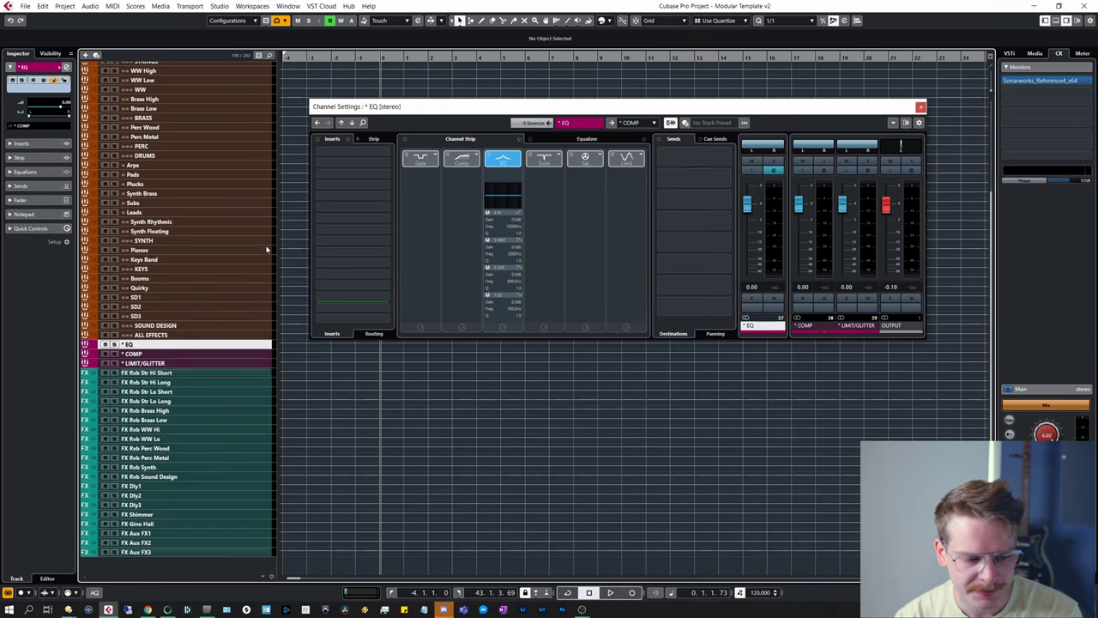
- Gather the group tracks from Strings High Short through ALL EFFECTS in a folder named Group Tracks
scroll(222, 311, up, 4)
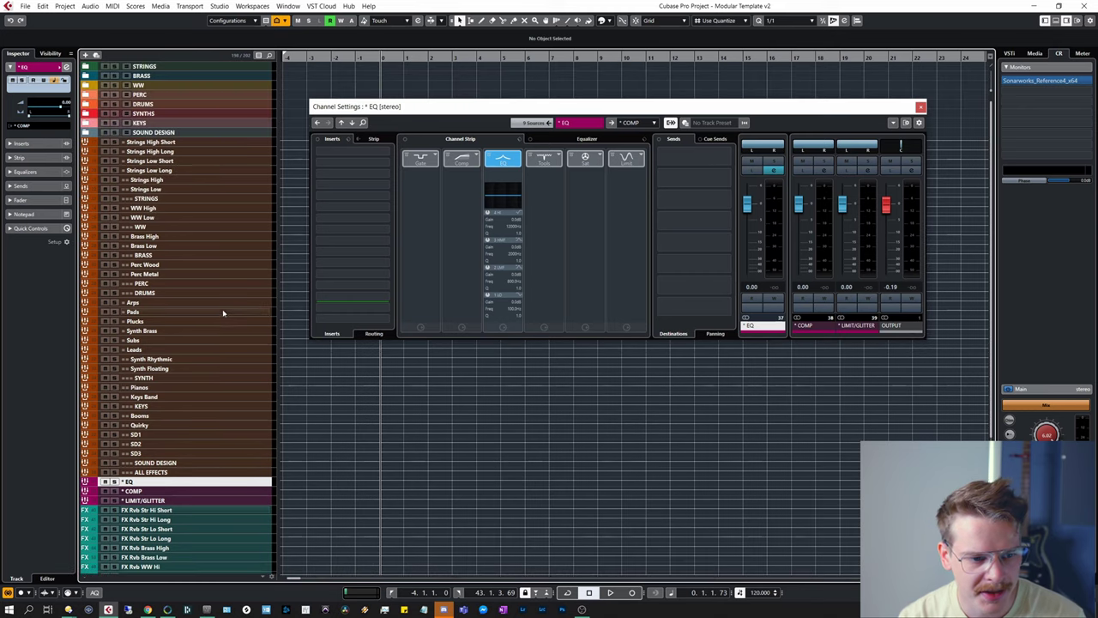
click(223, 142)
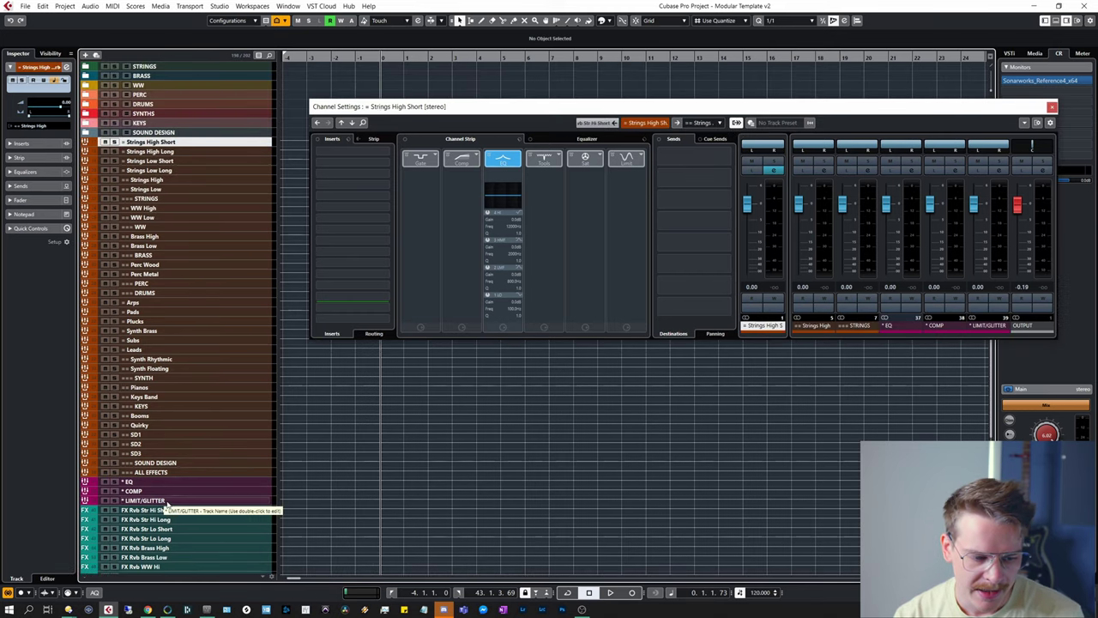
shift+click(178, 471)
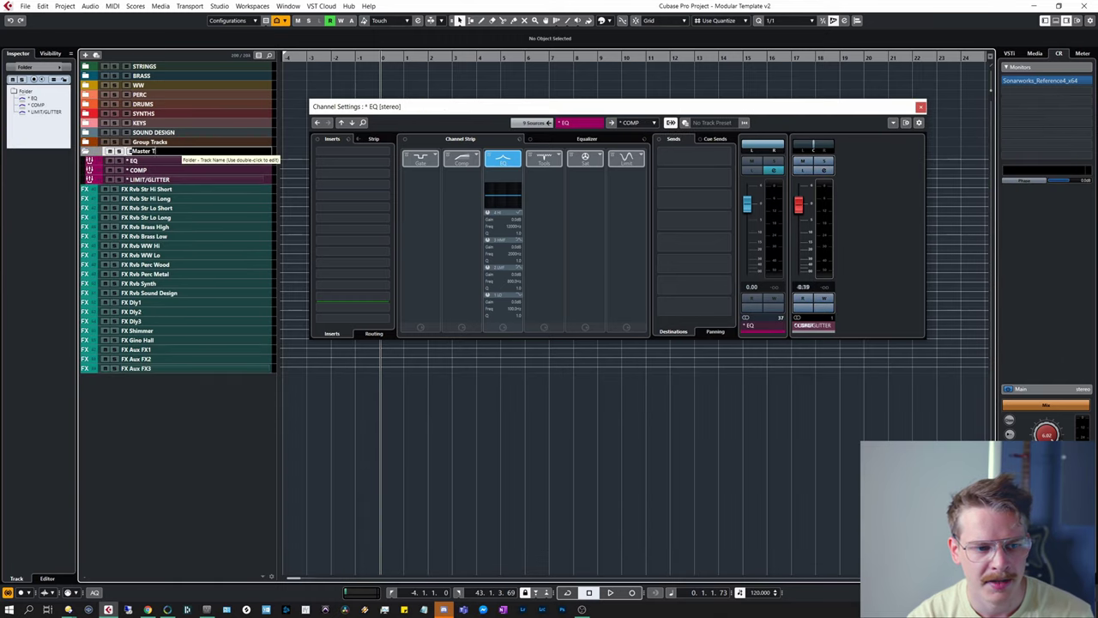
- Name the output chain's folder Master Tracks and put all effect tracks in a folder named FX
text(s)
key(Return)
text(FX)
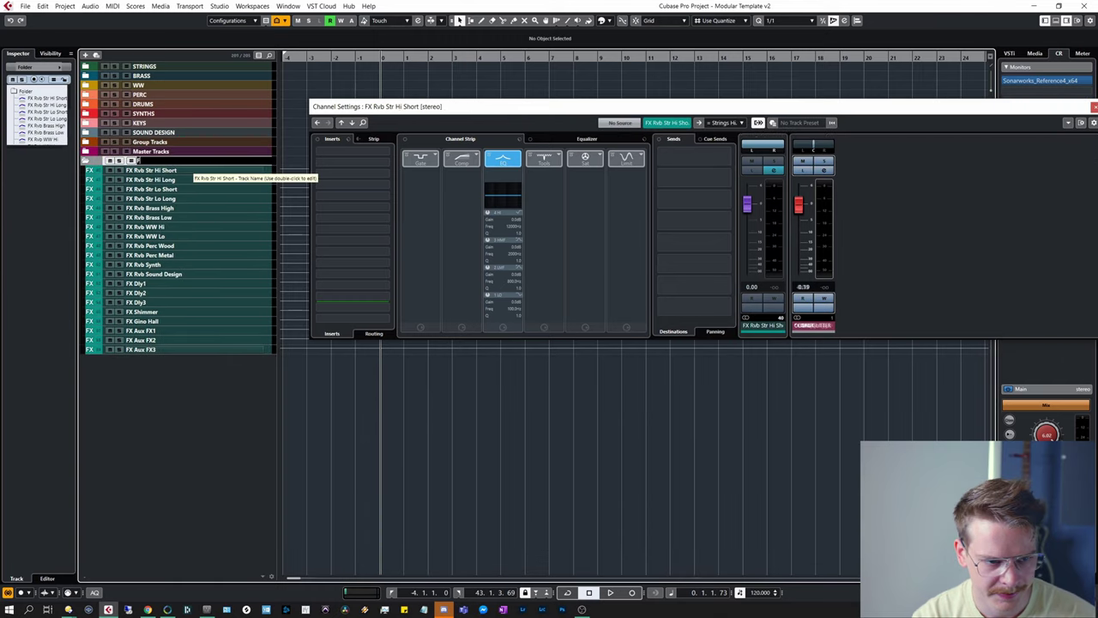
key(Return)
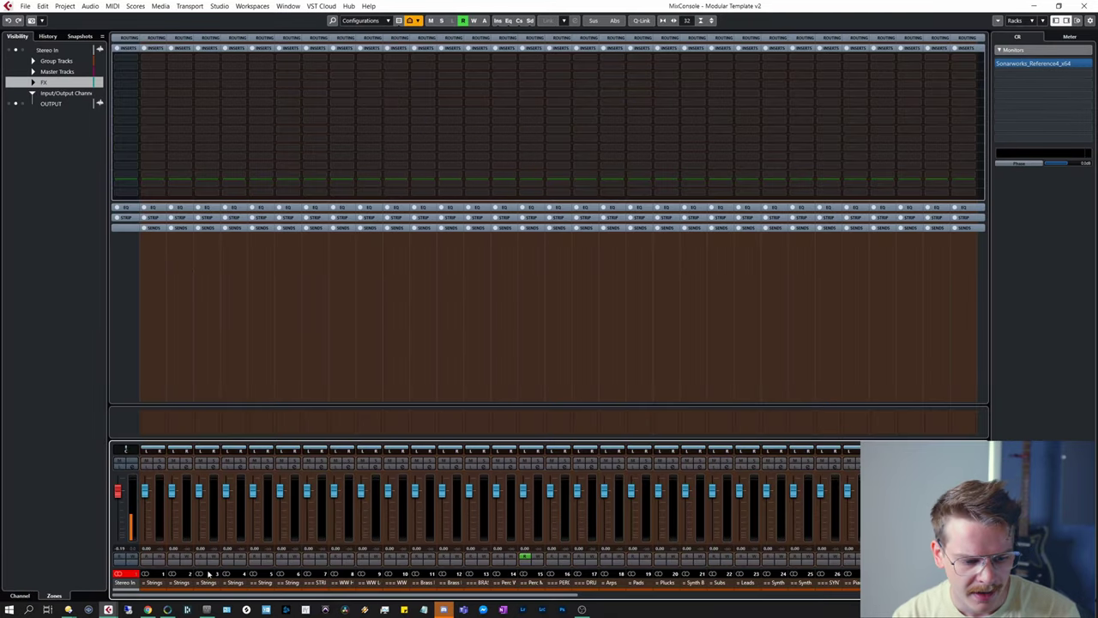
- Look across the group, master and FX channels in the MixConsole and turn off automation read on the Perc Metal group
drag(196, 599, 214, 601)
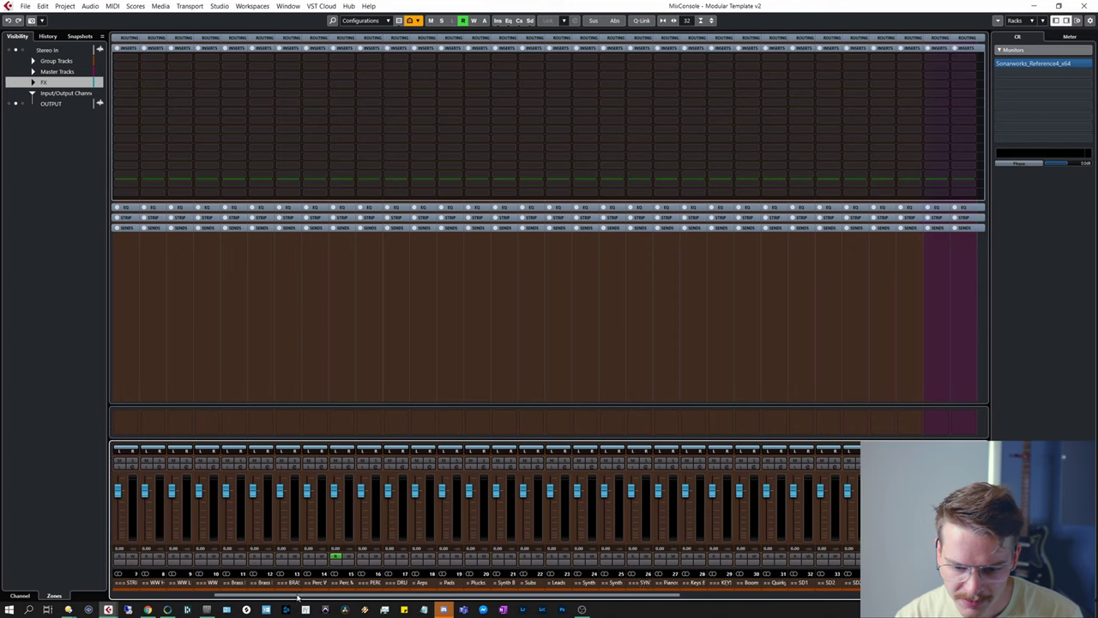
drag(298, 596, 565, 523)
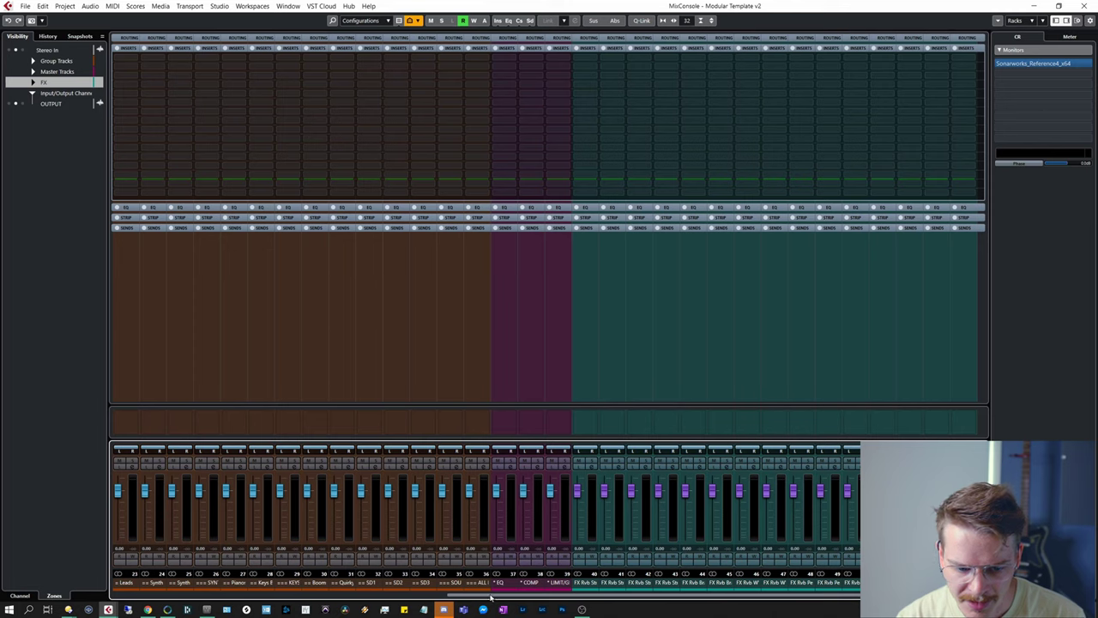
drag(492, 598, 561, 590)
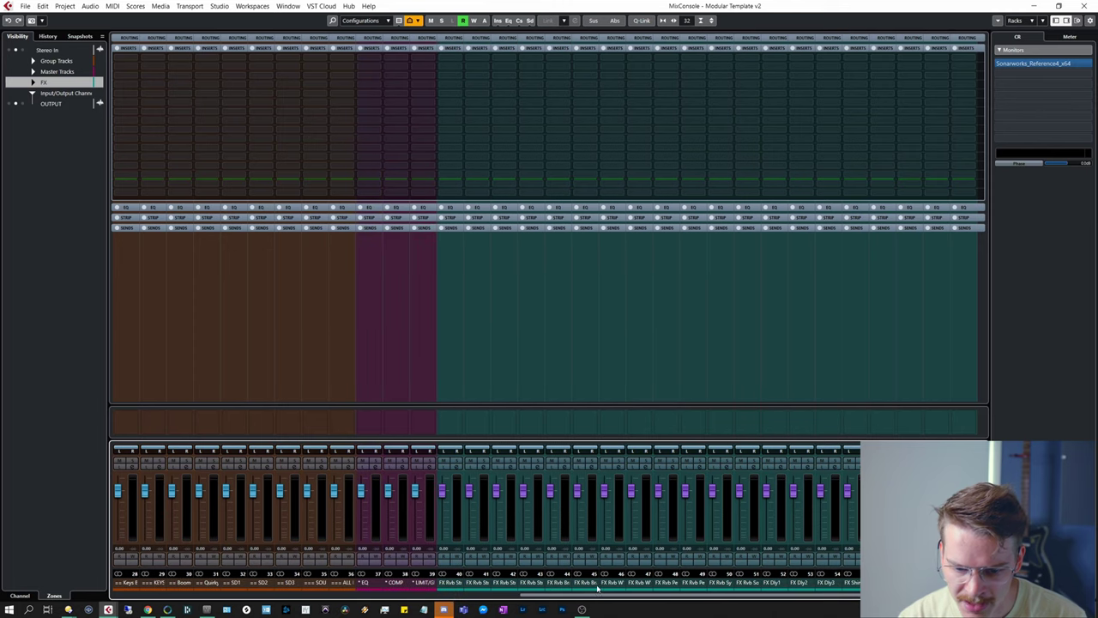
drag(744, 583, 242, 494)
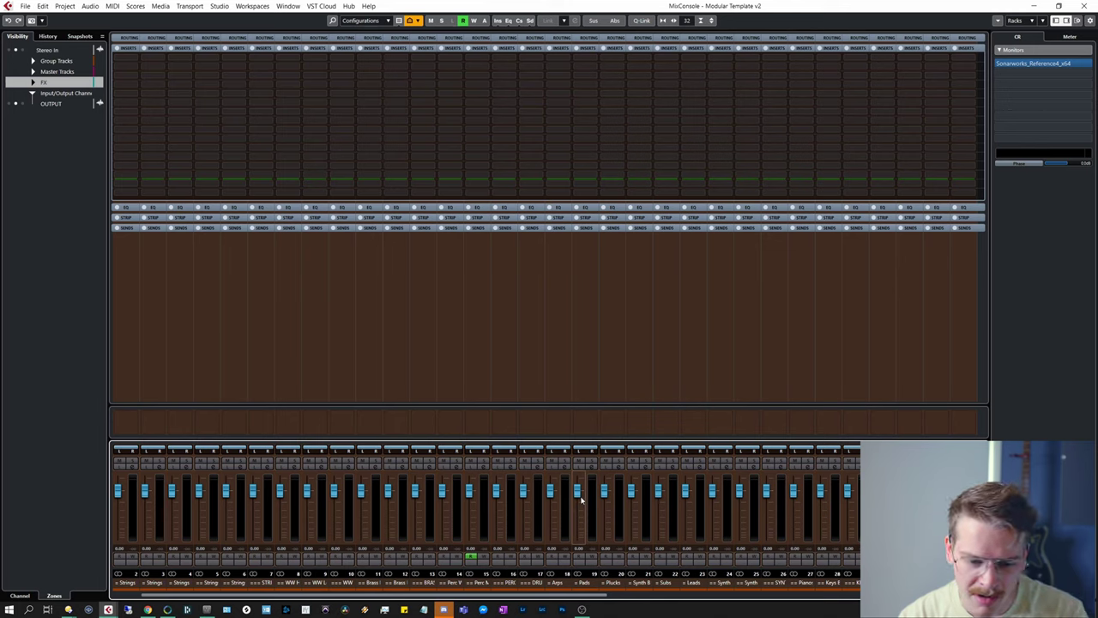
click(471, 557)
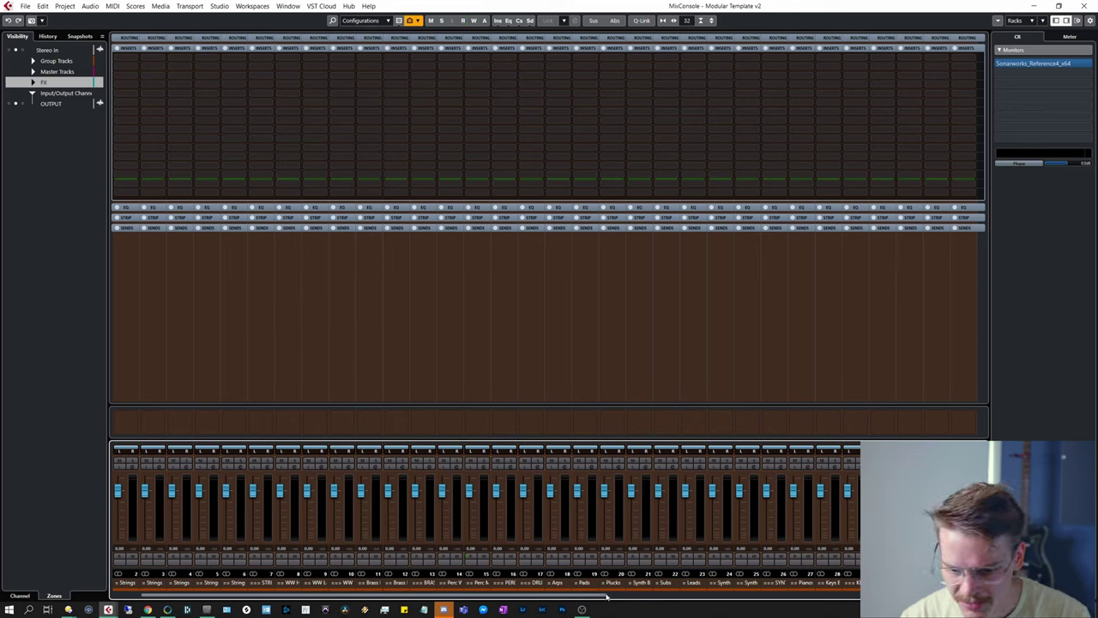
- Lock the EQ, COMP and LIMIT/GLITTER channels to the right zone of the mixer so they stay in view
drag(592, 598, 969, 598)
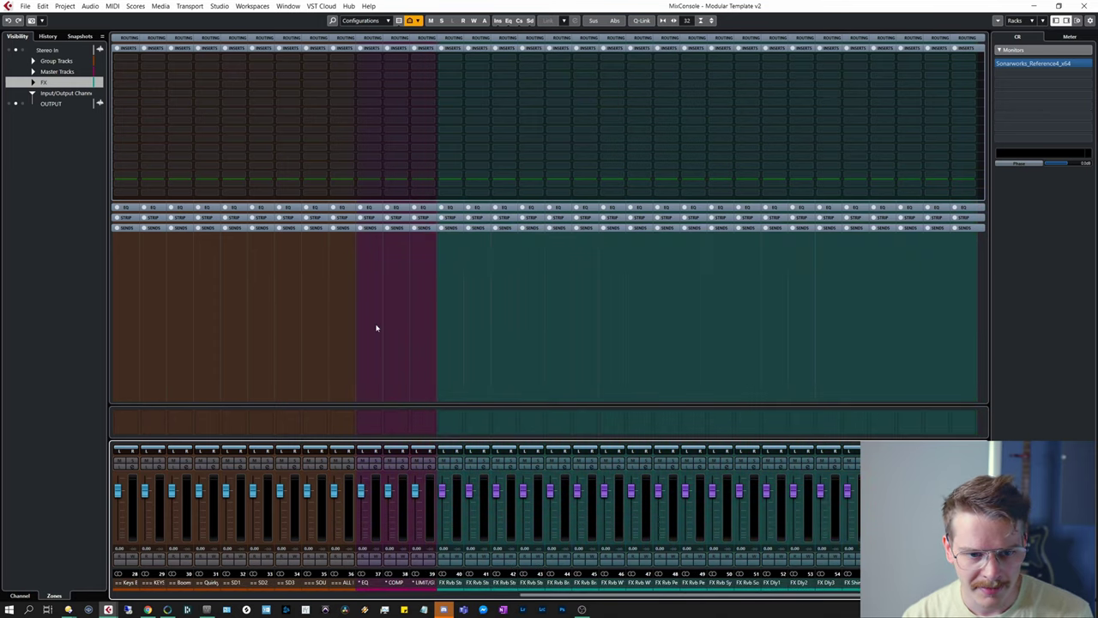
click(425, 332)
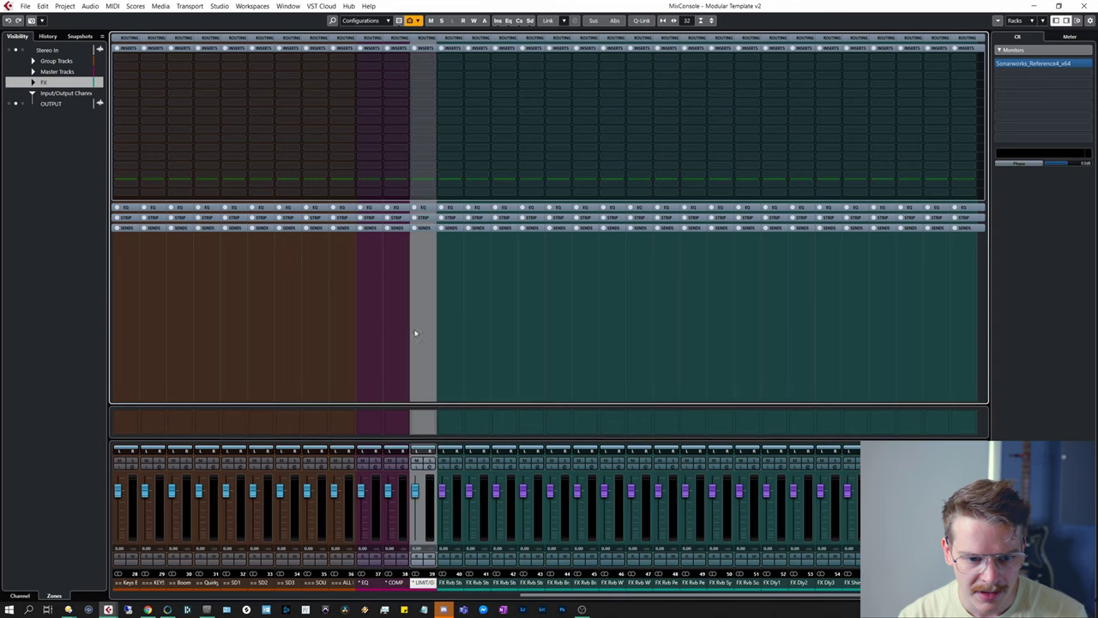
shift+click(376, 333)
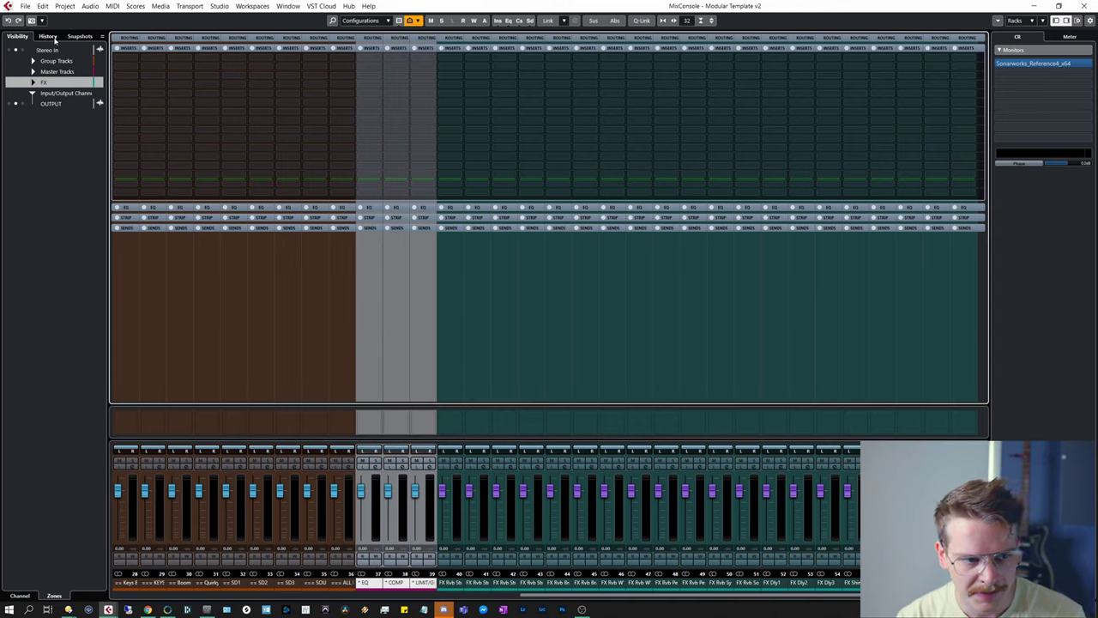
click(32, 71)
alt+shift+click(23, 83)
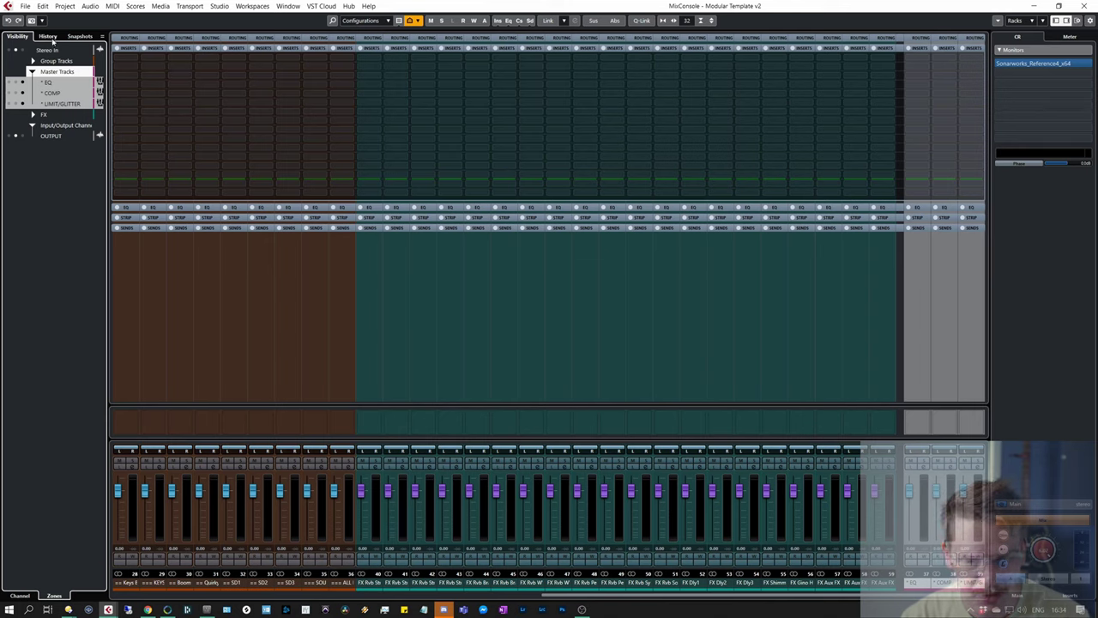
scroll(572, 598, left, 10)
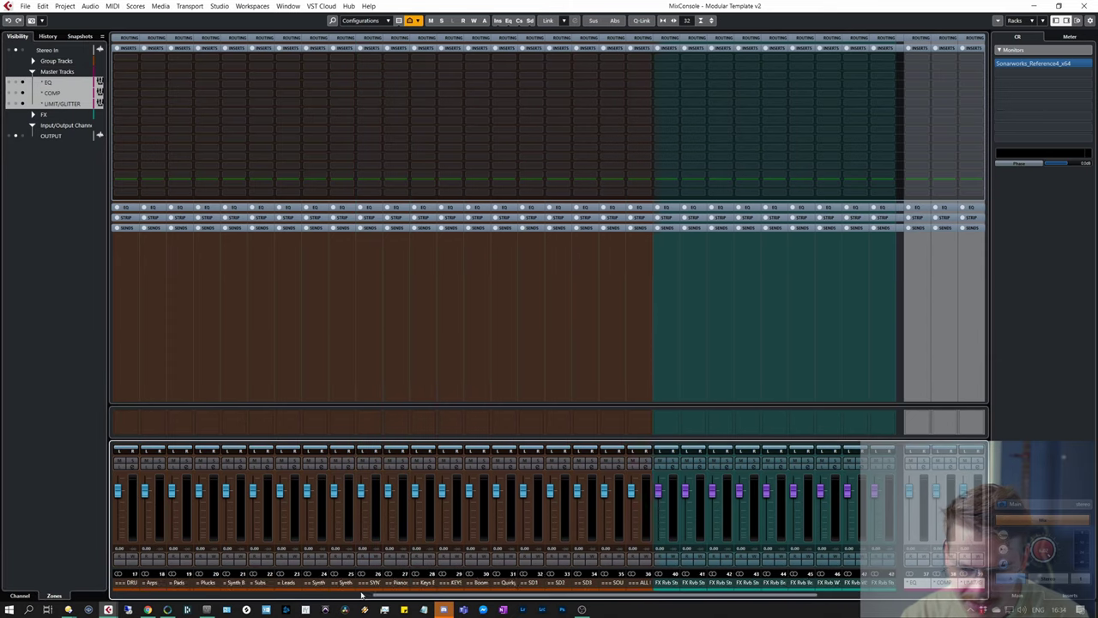
drag(419, 568, 678, 590)
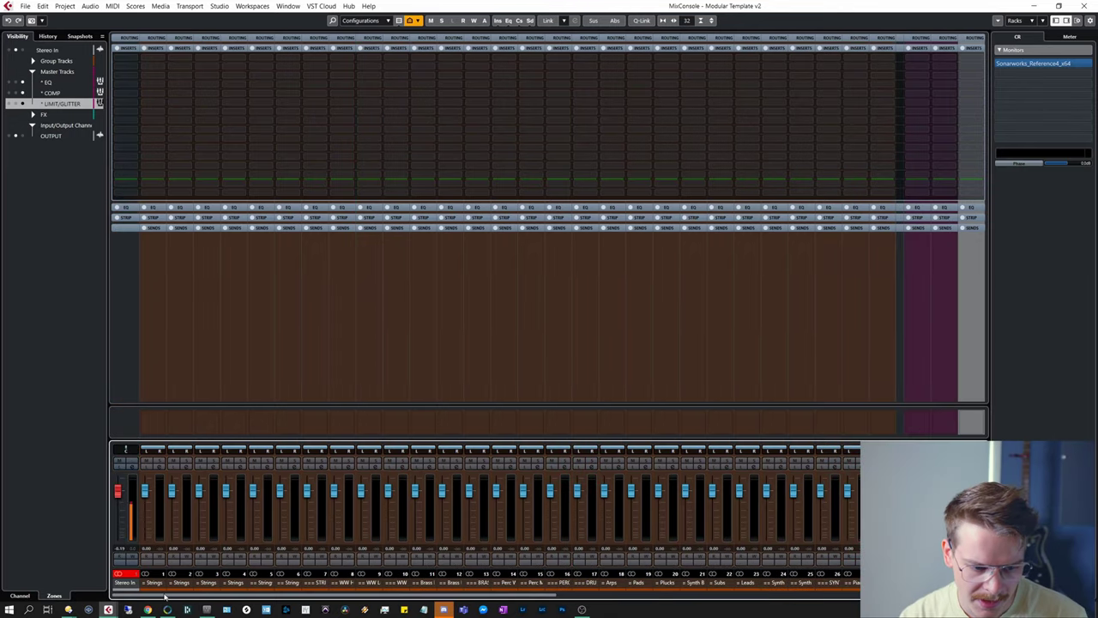
mouse_move(164, 596)
mouse_down()
mouse_move(185, 597)
mouse_move(158, 596)
mouse_up()
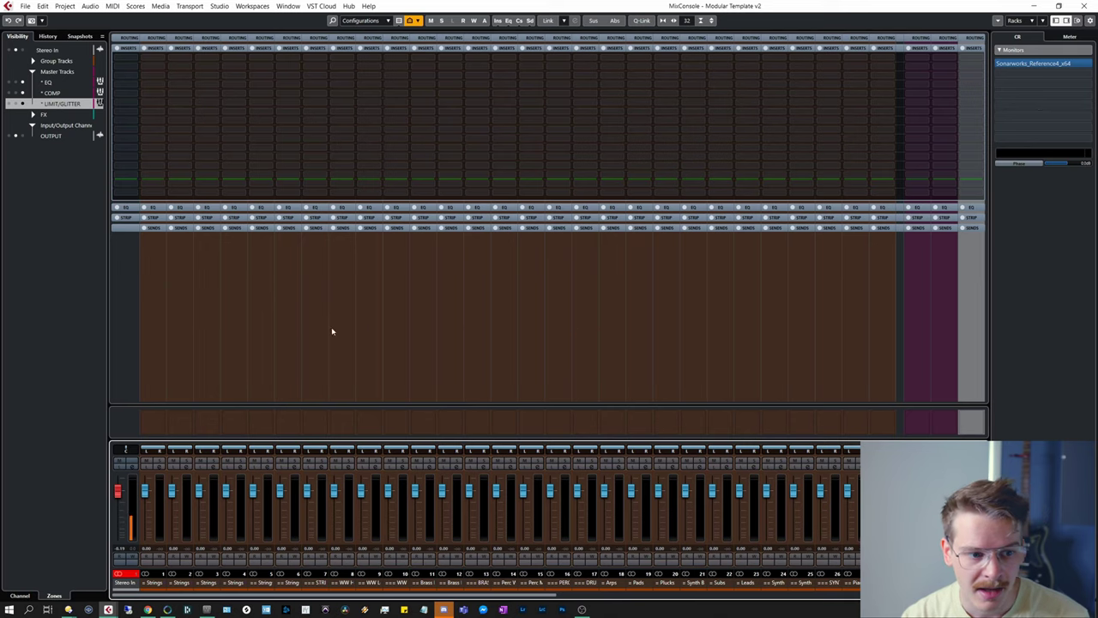
- Enable all four EQ bands at once on every group channel from Strings High Short through ALL EFFECTS, using Q-Link
click(153, 208)
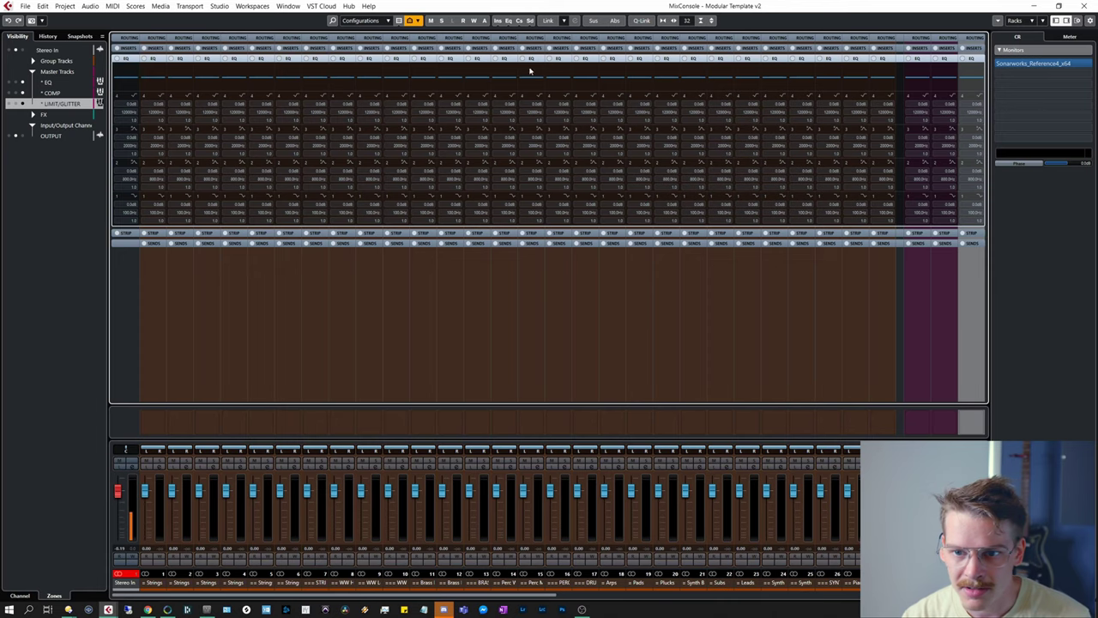
click(152, 582)
scroll(772, 331, right, 5)
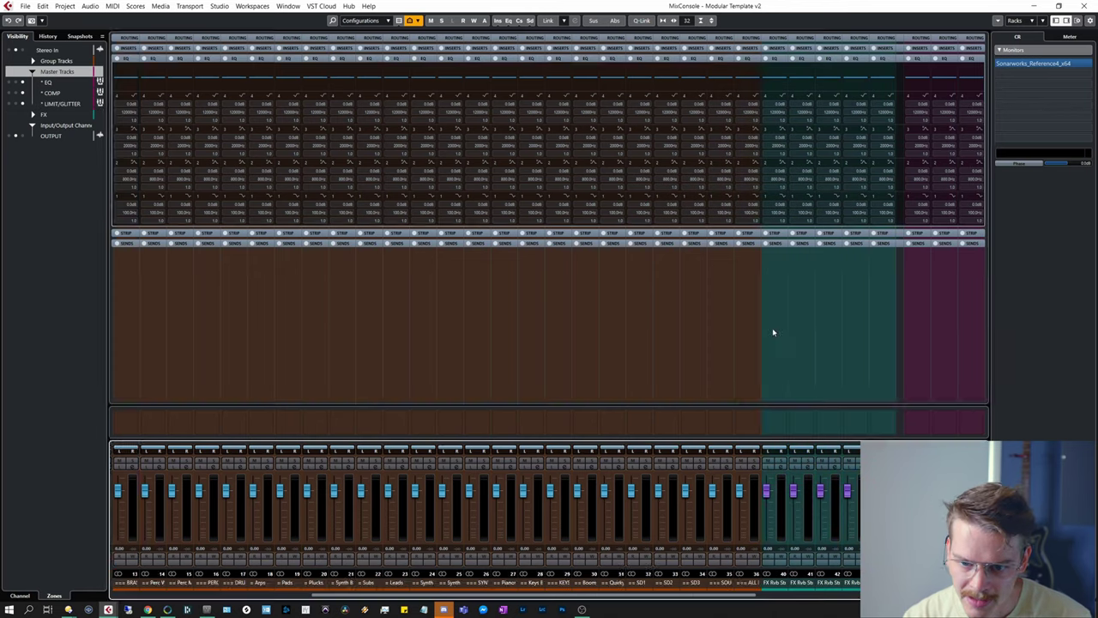
shift+click(746, 581)
drag(355, 596, 133, 581)
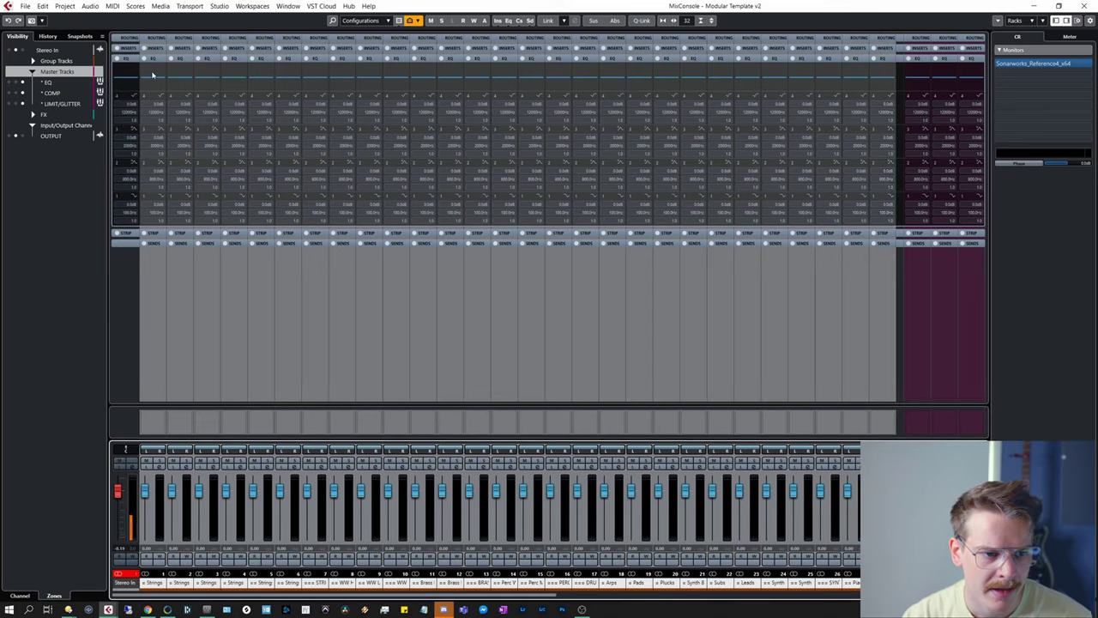
key(shift+alt)
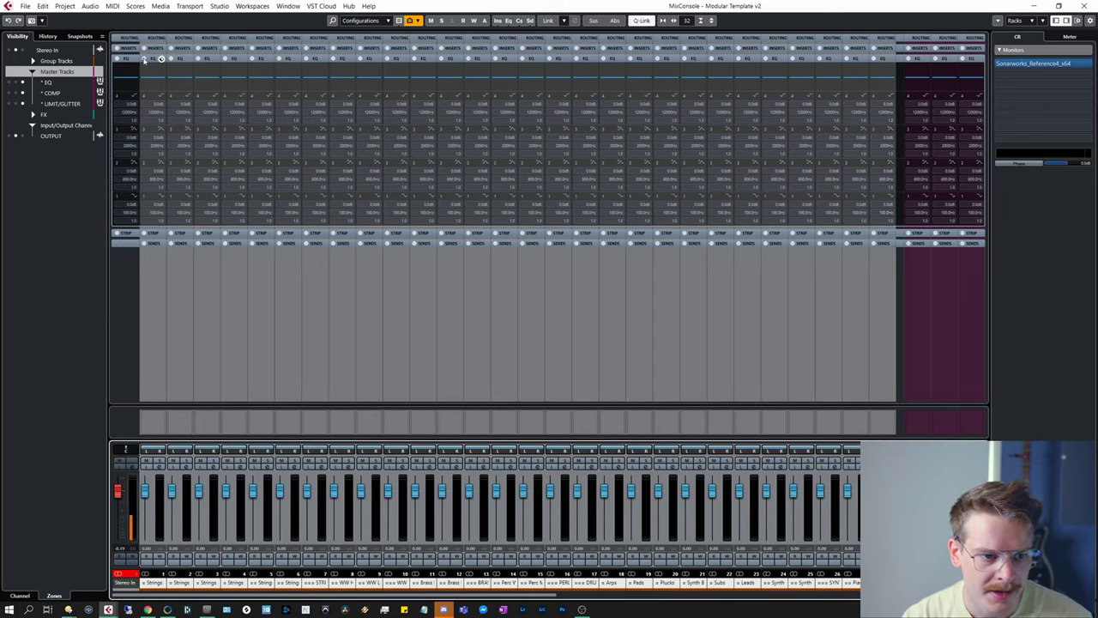
click(144, 95)
click(144, 128)
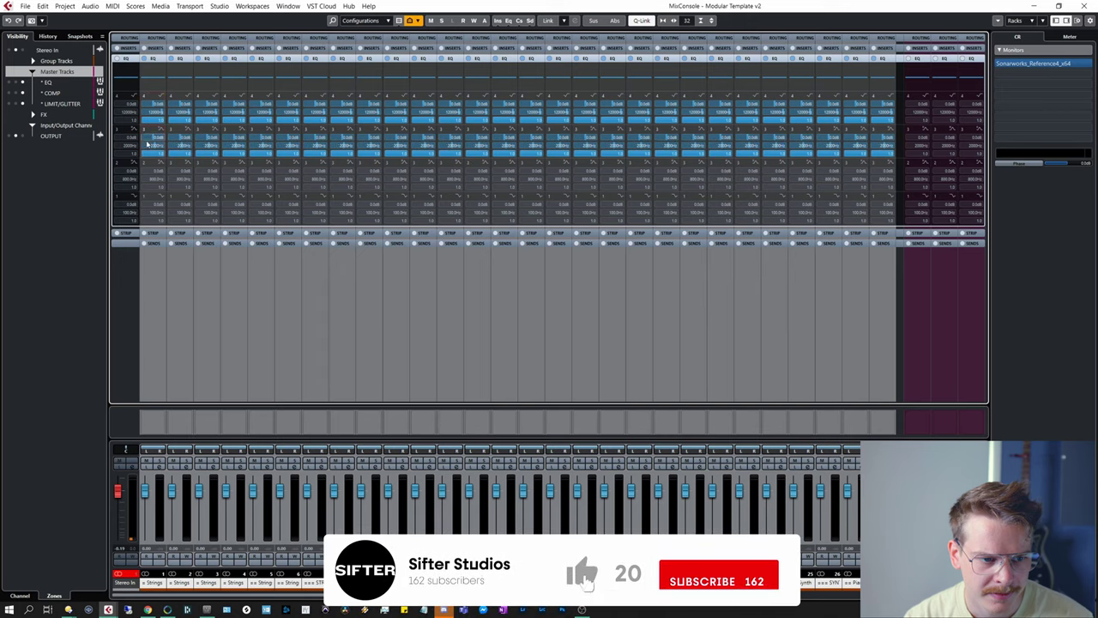
click(144, 162)
click(144, 196)
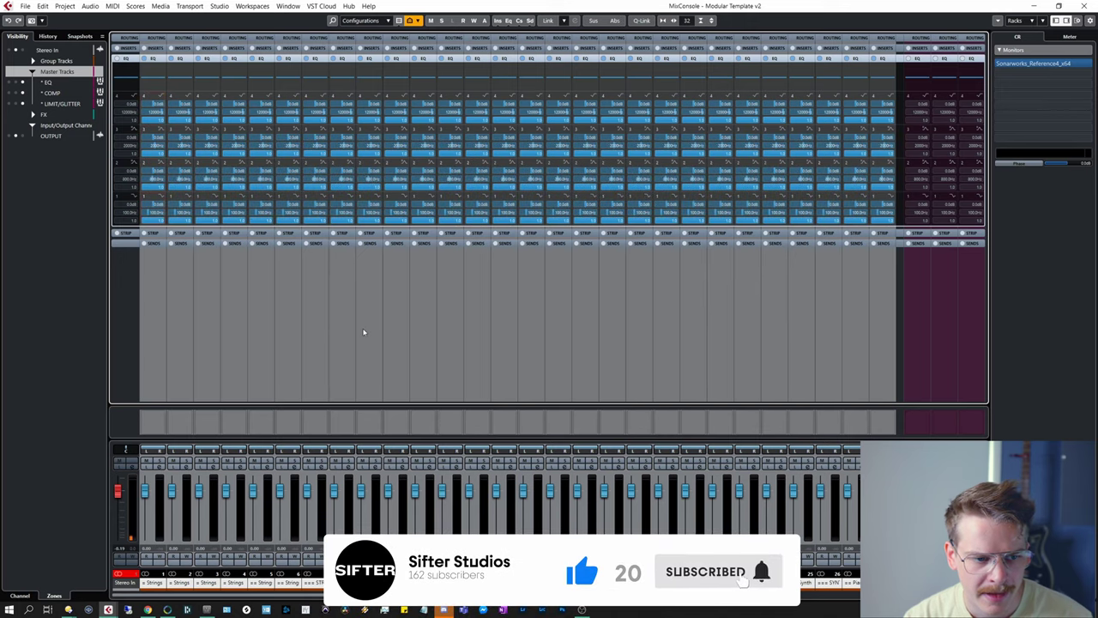
- Open the EQ curve of the Strings Low Long group channel and try adjusting its low-mid band
drag(397, 595, 444, 598)
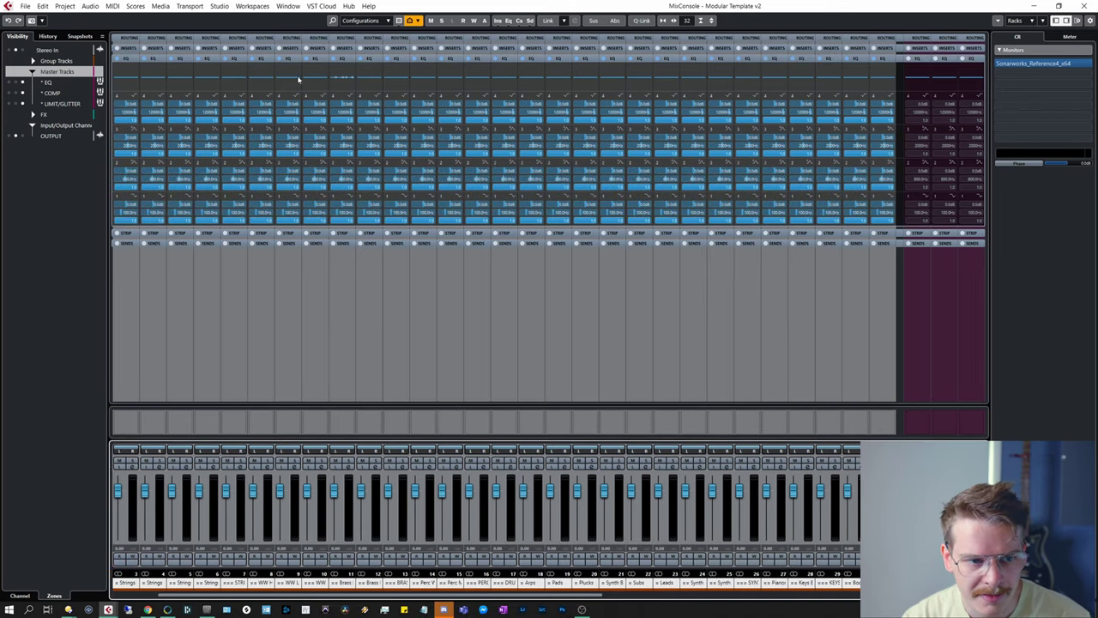
click(154, 77)
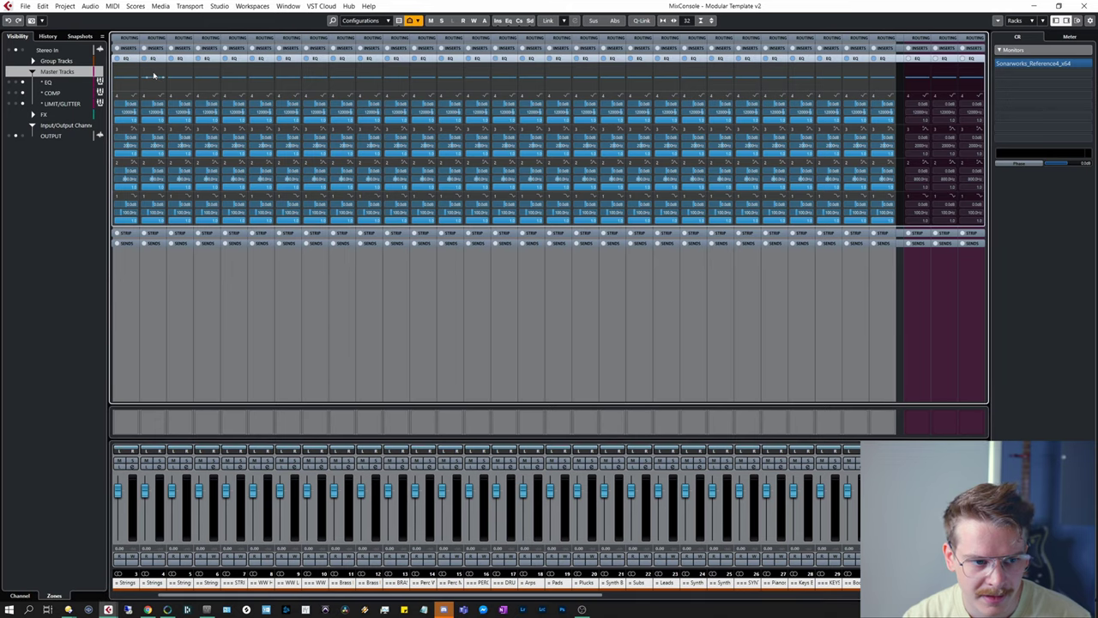
click(156, 78)
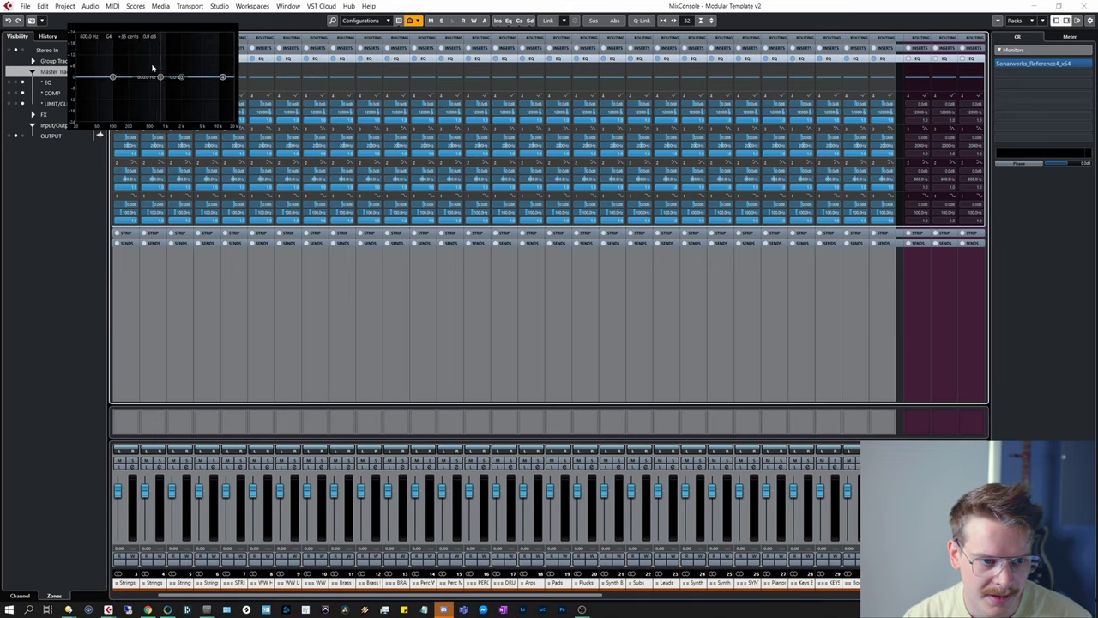
mouse_move(161, 76)
mouse_down()
mouse_move(137, 77)
mouse_move(159, 66)
mouse_move(177, 78)
mouse_move(157, 76)
mouse_move(162, 67)
mouse_up()
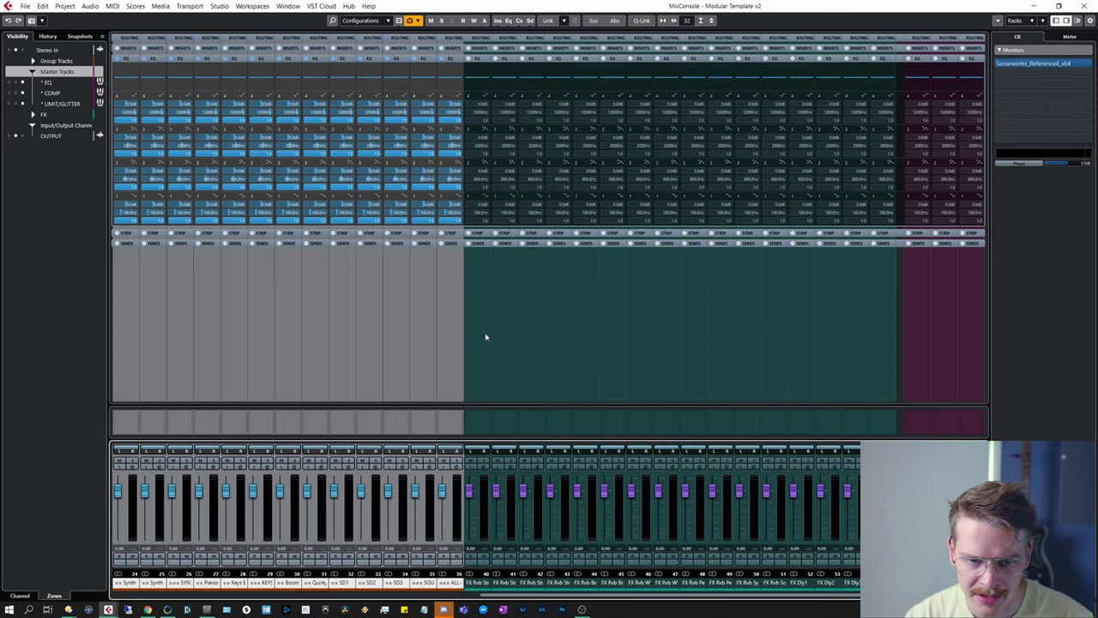
- Widen the mixer channels to 20 visible and show the insert slots of the FX channels
click(480, 289)
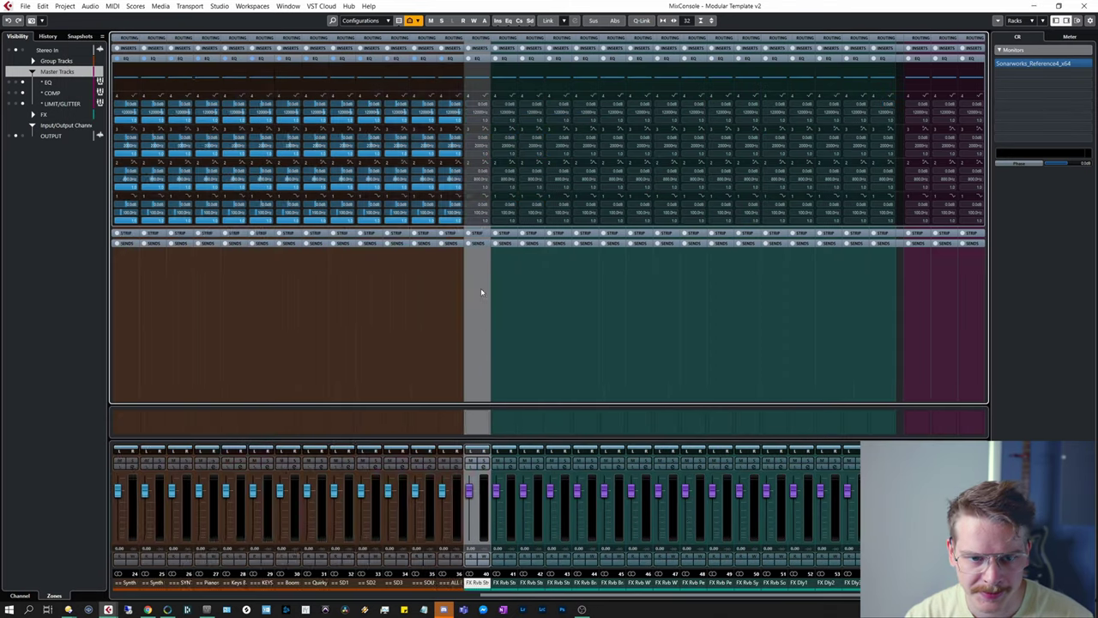
key(h)
key(h)
key(h)
key(h)
key(h)
key(h)
key(h)
key(h)
key(h)
key(h)
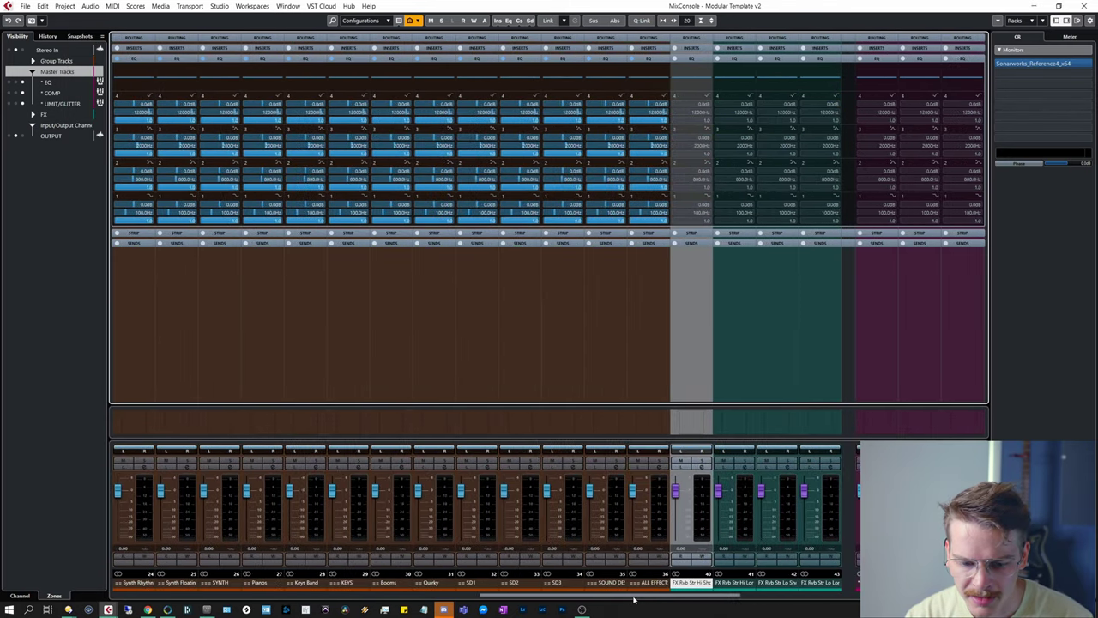
drag(630, 601, 777, 600)
drag(683, 598, 731, 598)
click(140, 48)
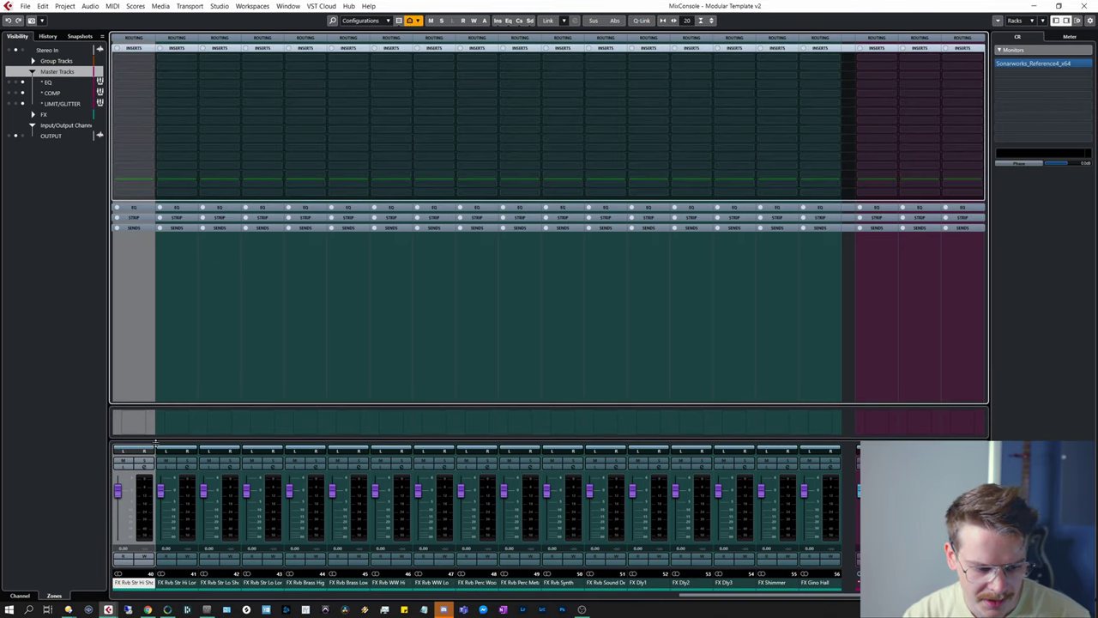
- Insert REVerence on all reverb channels from FX Rvb Str Hi Short through FX Rvb Sound Design and choose the LA Scoring Stage (SR) preset
ctrl+click(180, 584)
ctrl+click(221, 585)
ctrl+click(262, 586)
drag(305, 587, 620, 586)
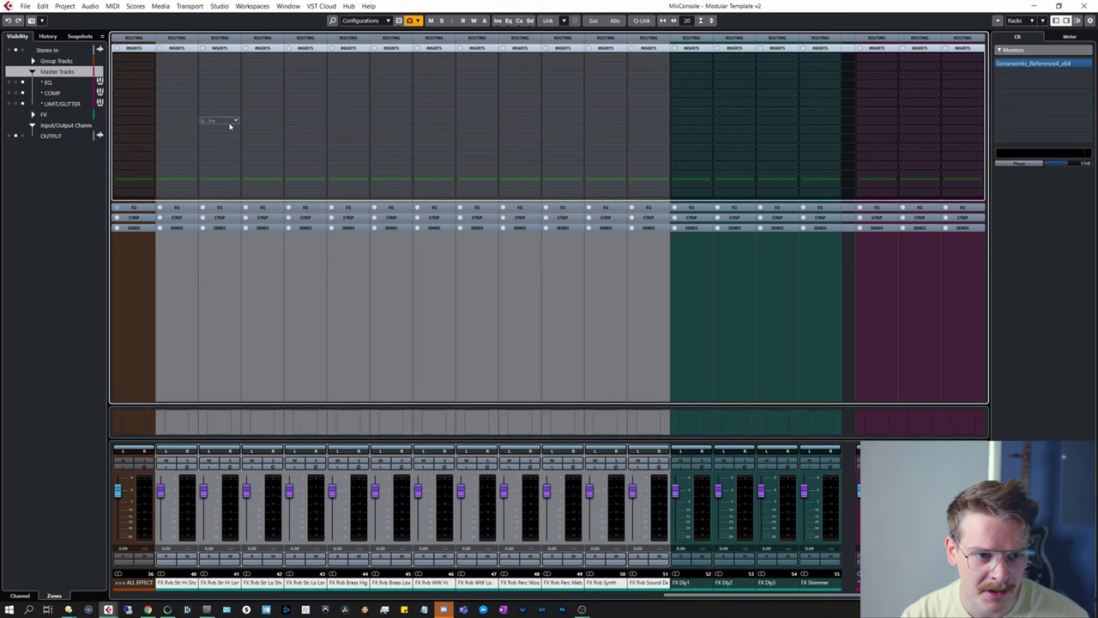
alt+shift+click(196, 60)
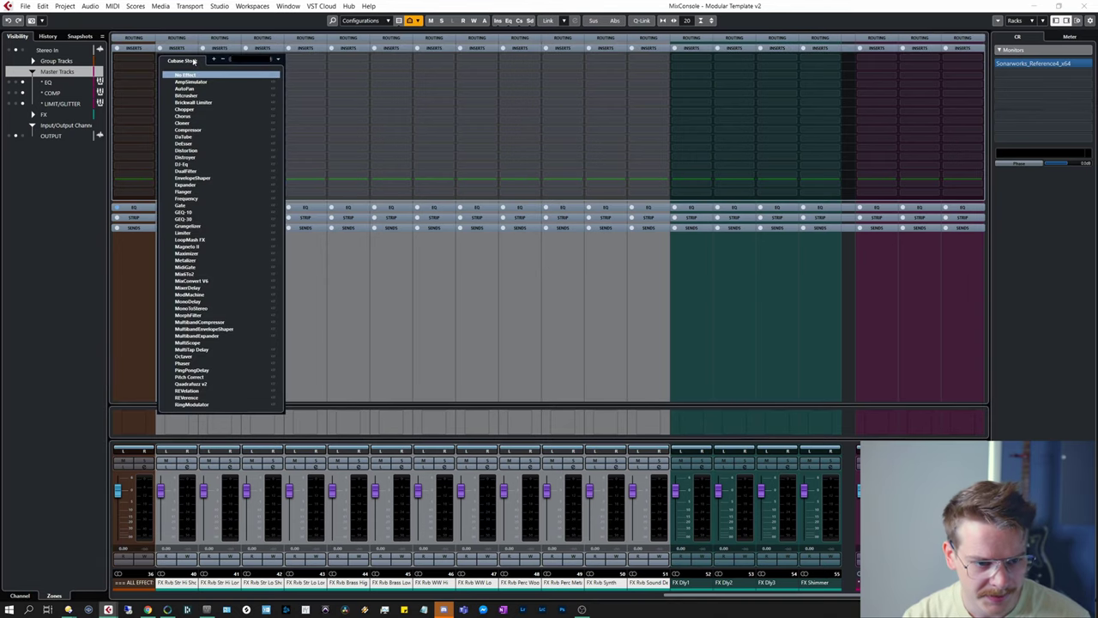
text(rev)
click(197, 82)
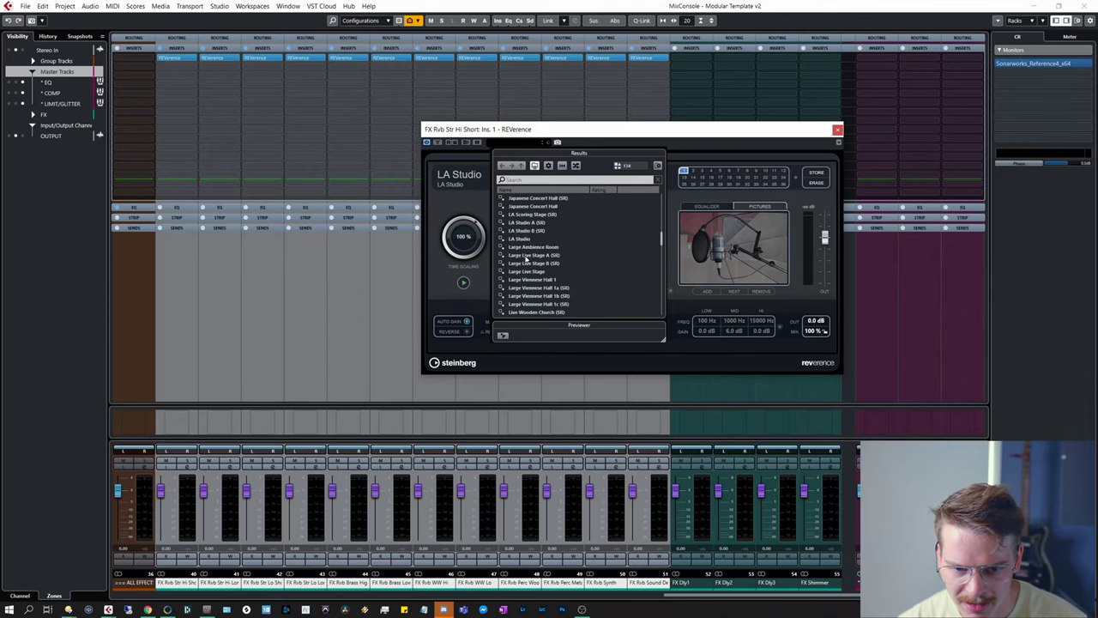
click(541, 215)
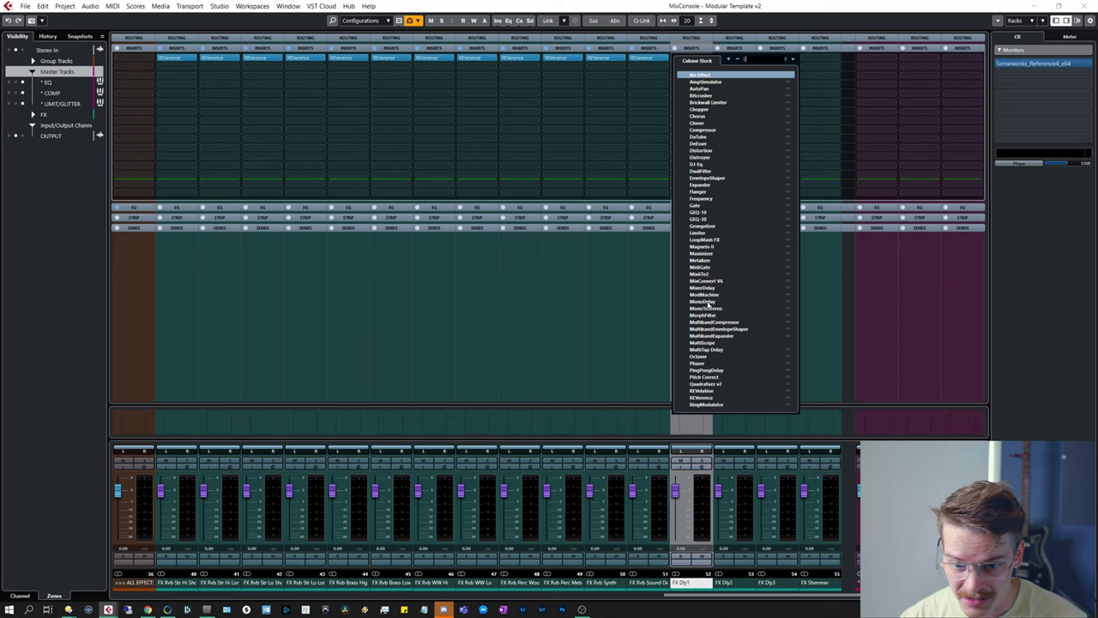
- Insert MonoDelay in the first insert slot of the FX Dly1 channel
click(709, 302)
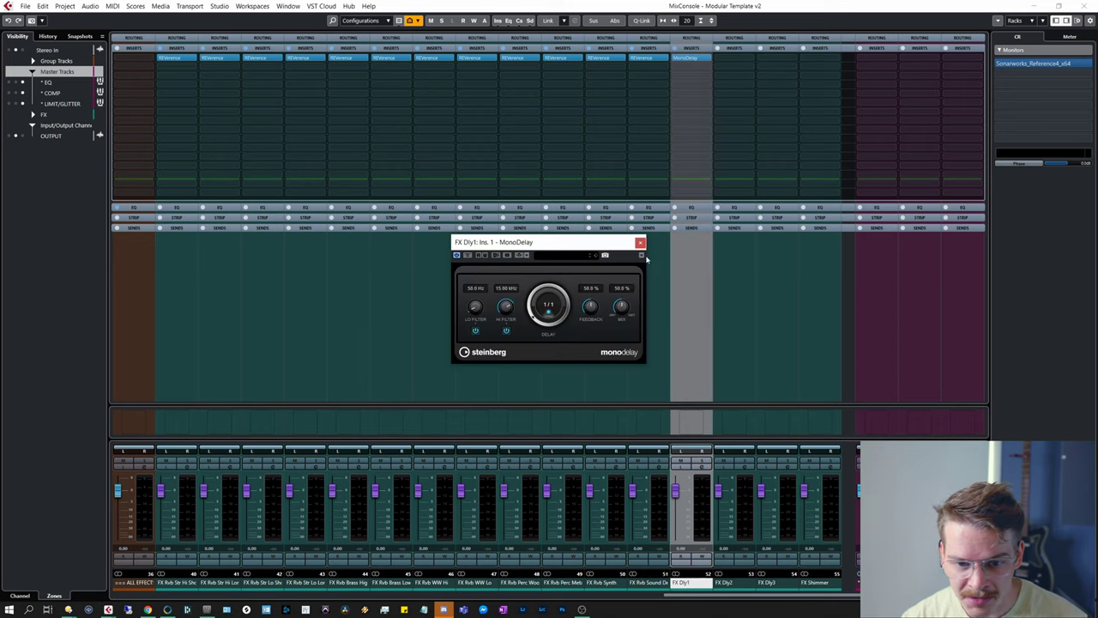
- Insert ModMachine in the first slot of FX Dly2 and MultiTap Delay in the first slot of FX Dly3
click(640, 242)
click(734, 57)
click(750, 300)
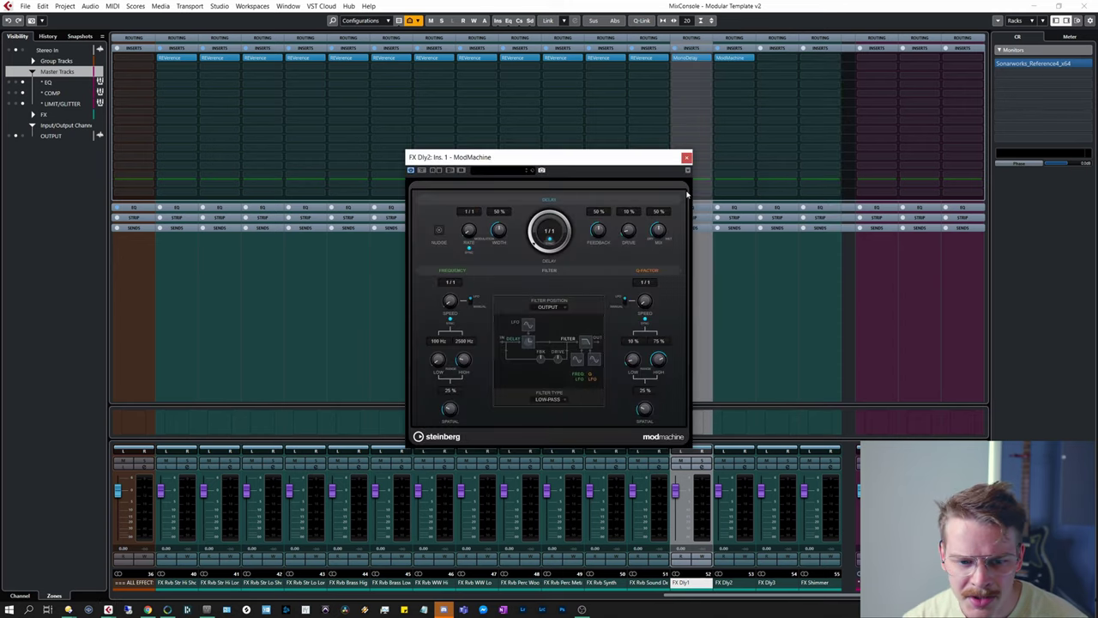
click(686, 157)
click(777, 57)
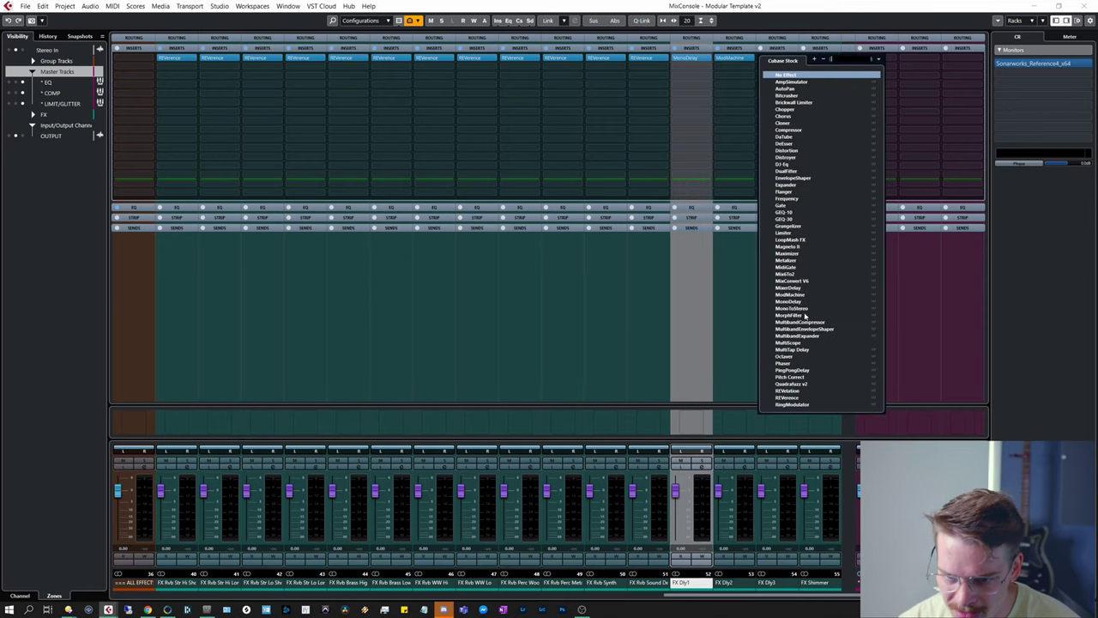
click(806, 348)
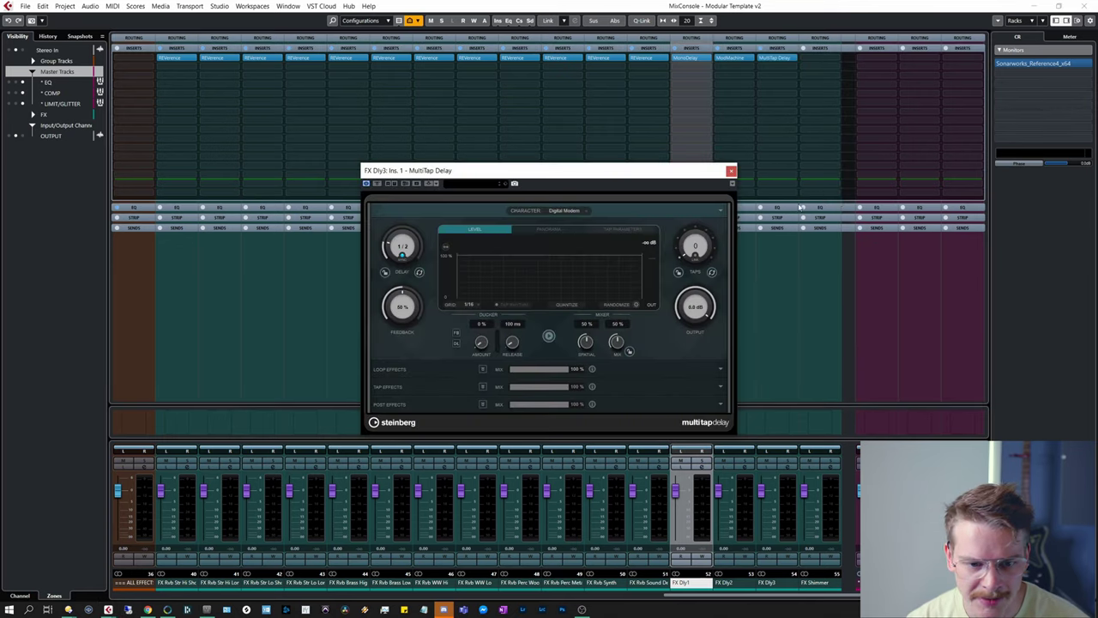
click(730, 171)
- Insert REVelation in the first insert slot of the FX Shimmer channel
click(810, 449)
drag(717, 594, 805, 595)
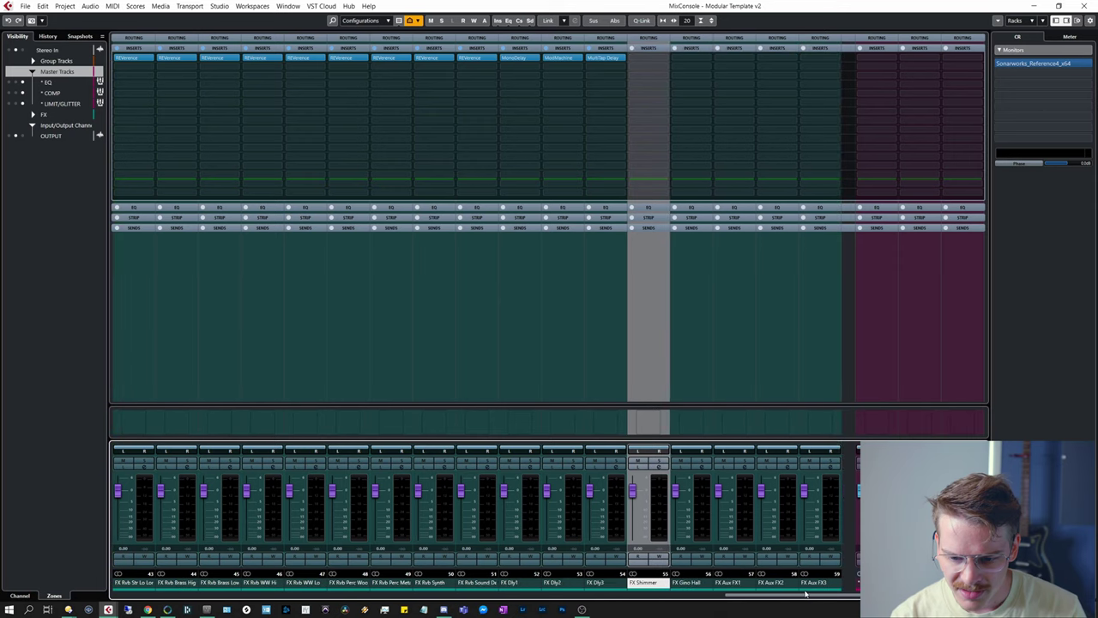
click(649, 57)
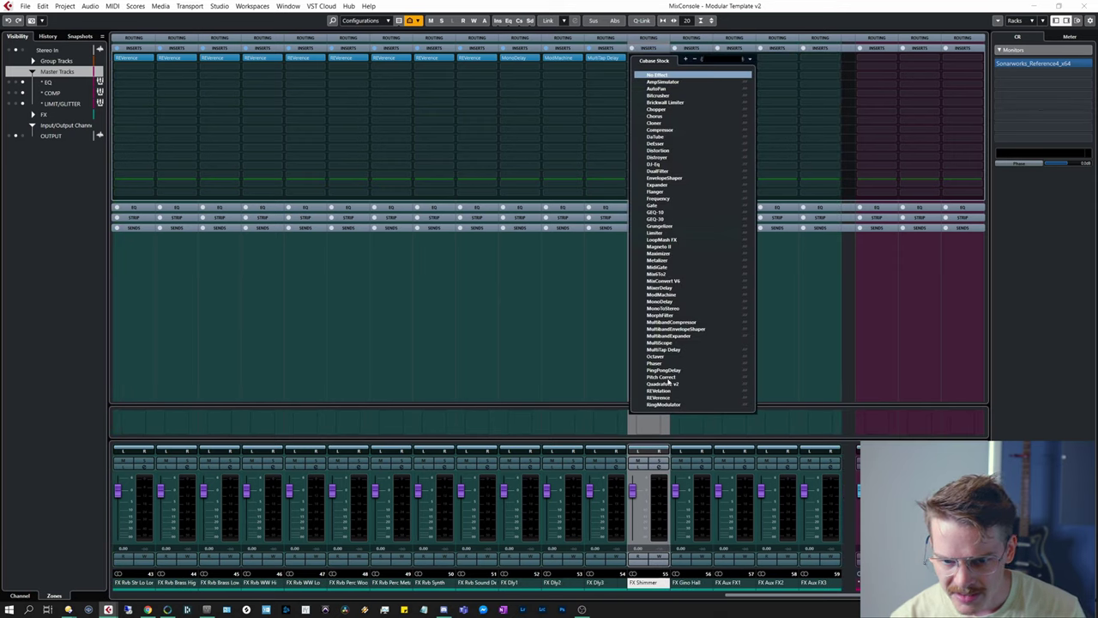
click(669, 390)
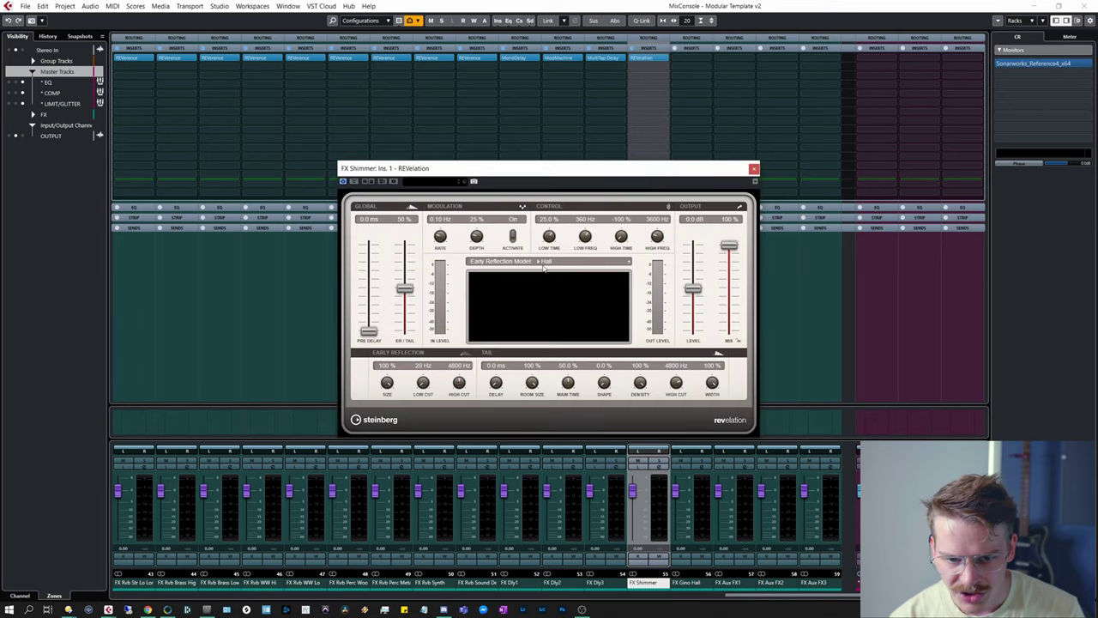
- Set FX Shimmer's REVelation to 0.0 % high time, about 10383 Hz high frequency and 20000 Hz tail high cut
ctrl+click(621, 236)
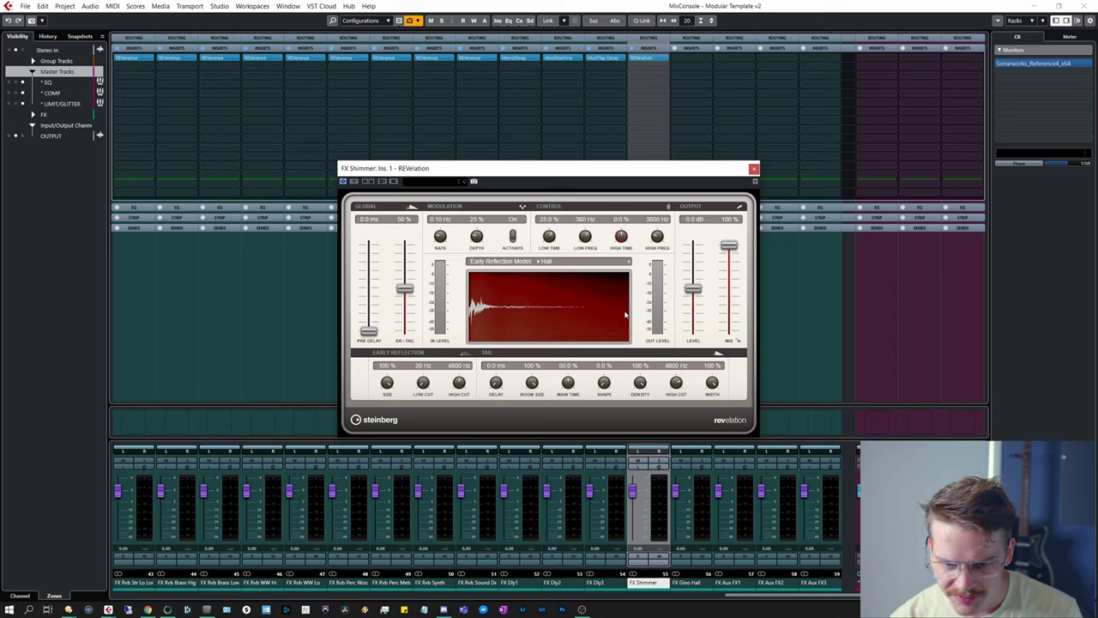
drag(654, 240, 659, 229)
drag(668, 383, 681, 369)
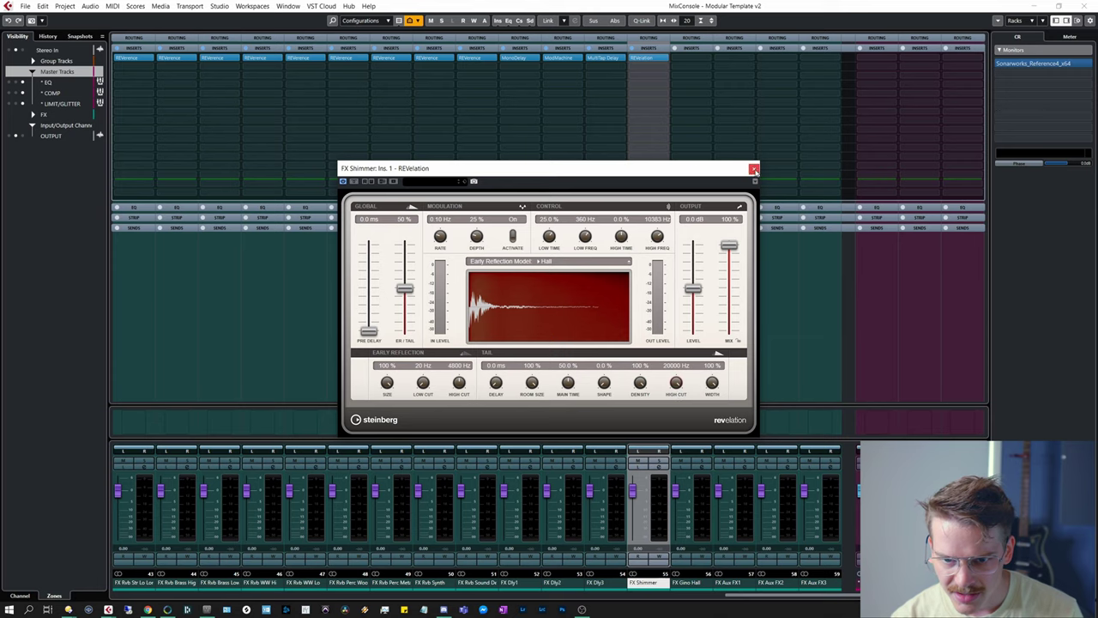
click(754, 170)
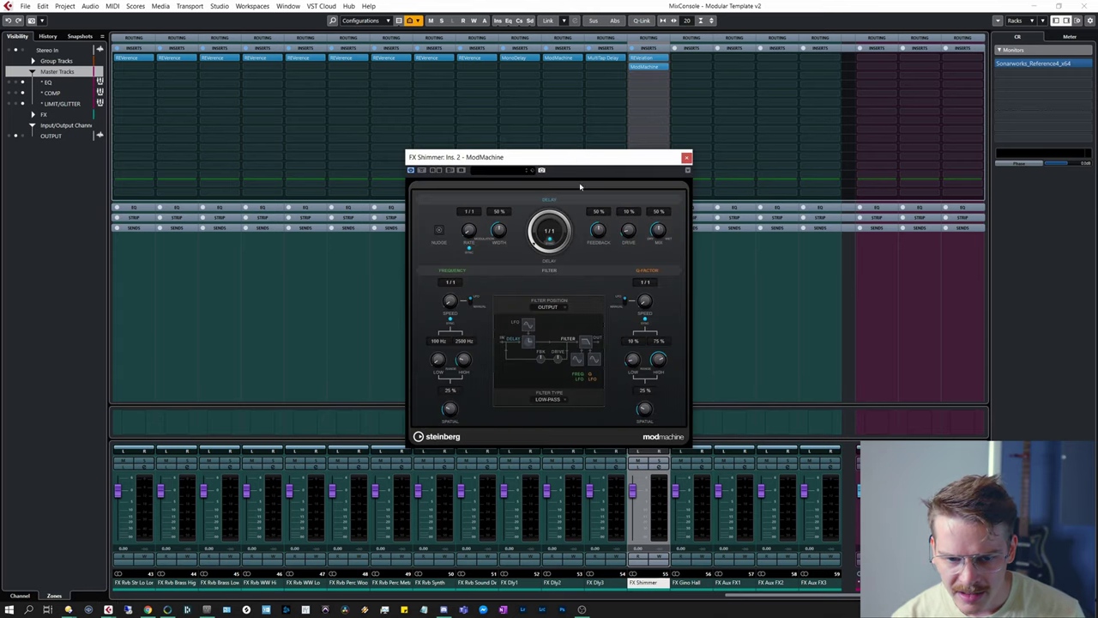
- Add ModMachine and Octaver in the second and third slots of FX Shimmer and adjust the Octaver's direct level
click(686, 157)
click(649, 75)
click(679, 128)
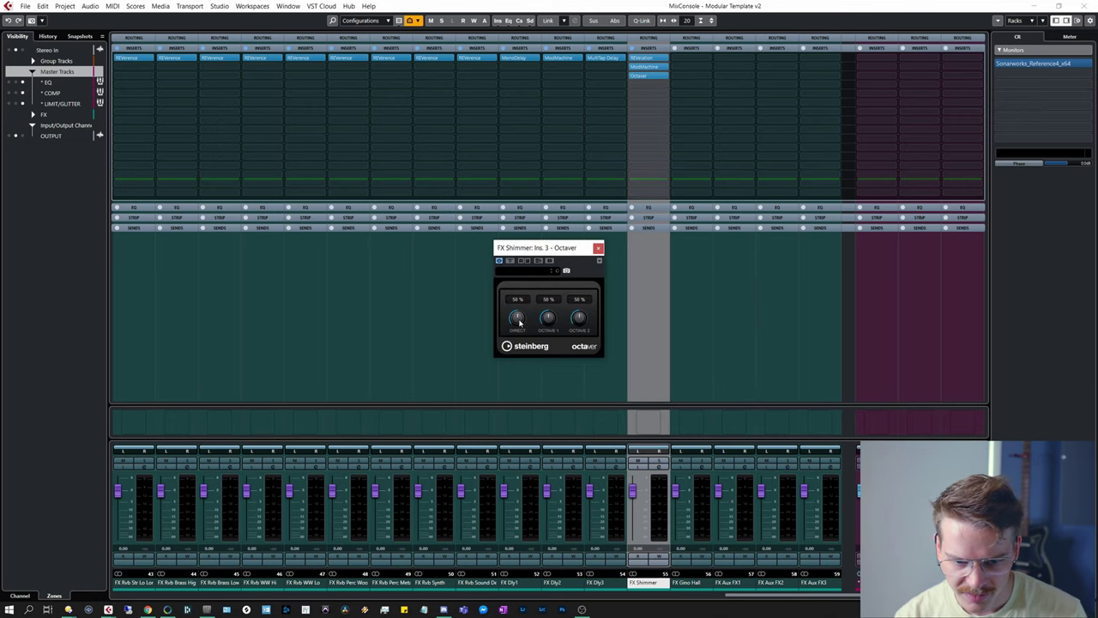
drag(519, 322, 540, 260)
click(598, 249)
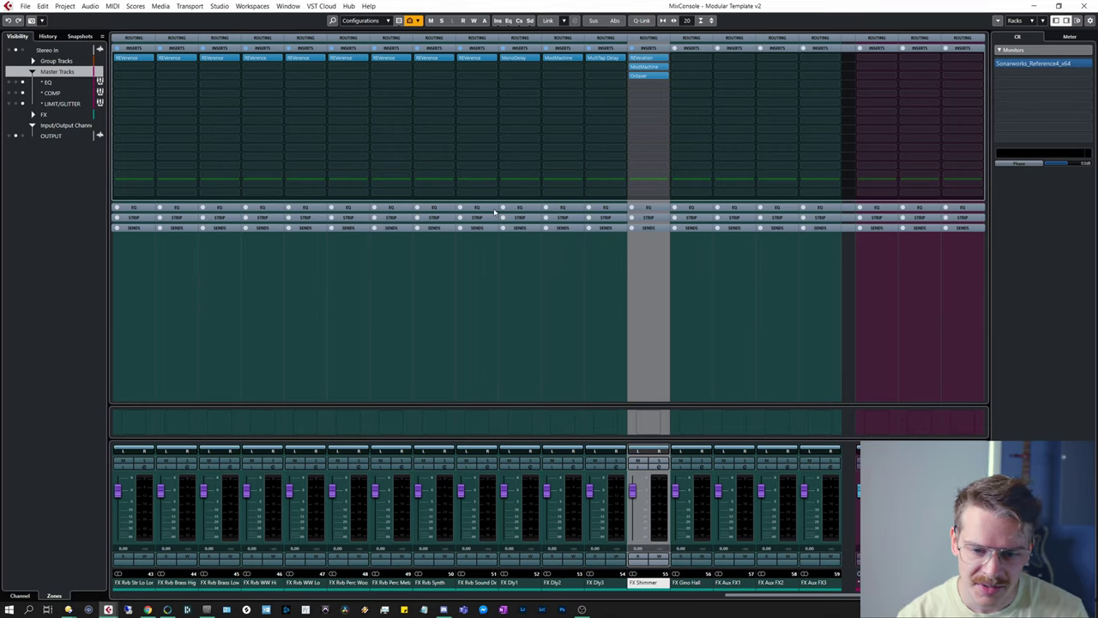
- Insert REVelation on FX Gino Hall with the Chamber early reflection model and the ER/tail balance at 100 %
click(699, 56)
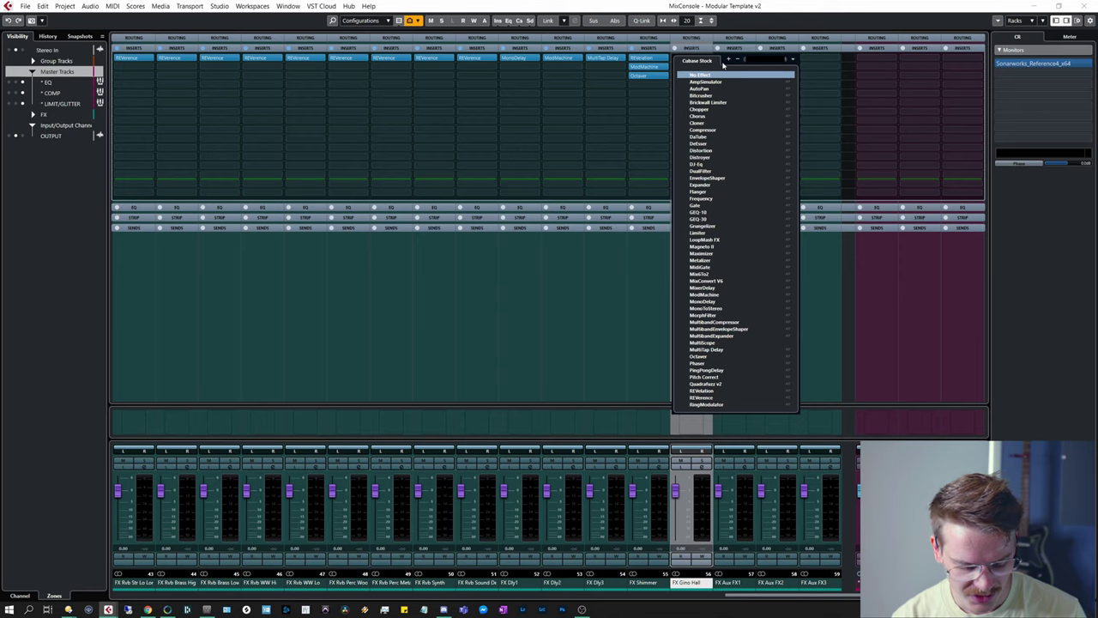
click(702, 390)
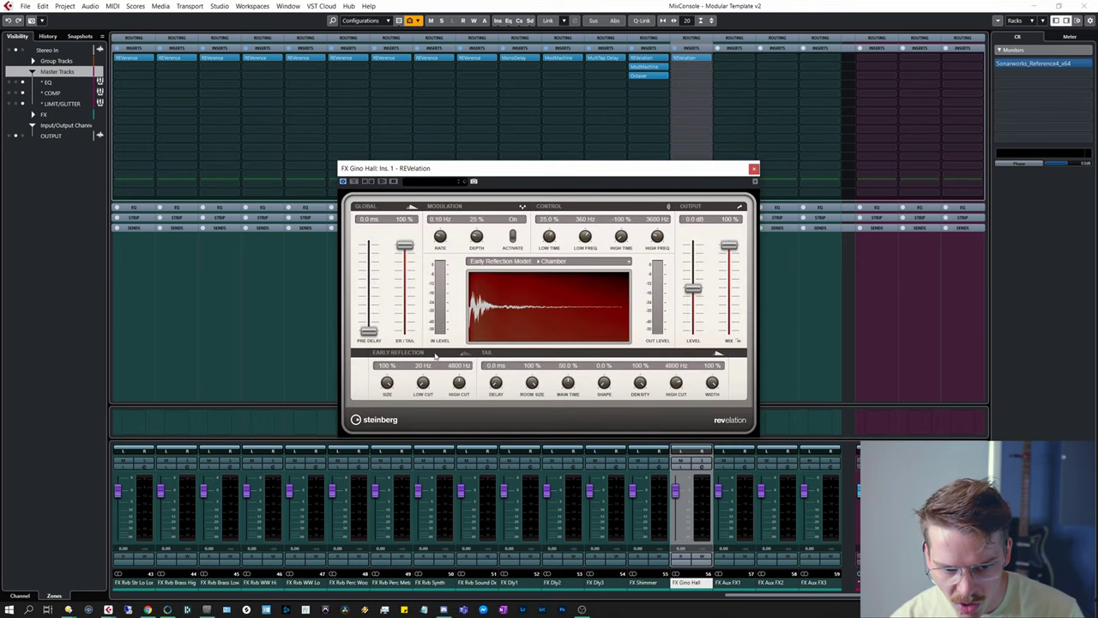
click(753, 168)
- Insert Bitcrusher, AutoPan, Chorus, Distroyer and Flanger in the first five slots of the FX Aux FX1 channel
click(738, 58)
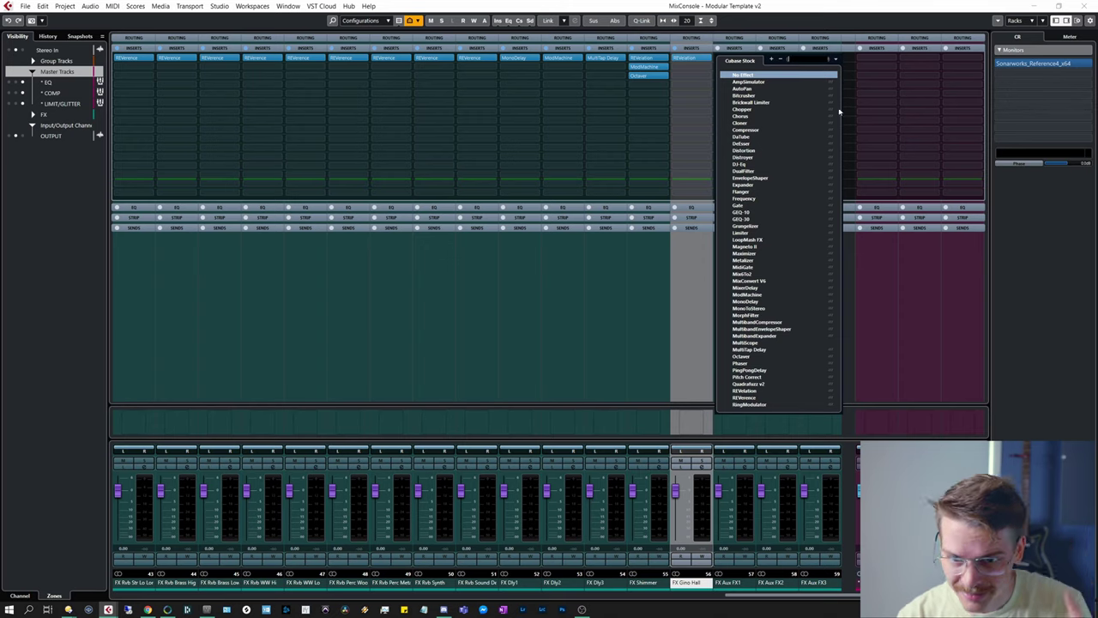
click(744, 95)
click(734, 67)
click(741, 98)
click(734, 76)
click(739, 133)
click(735, 84)
click(743, 185)
click(734, 94)
click(741, 227)
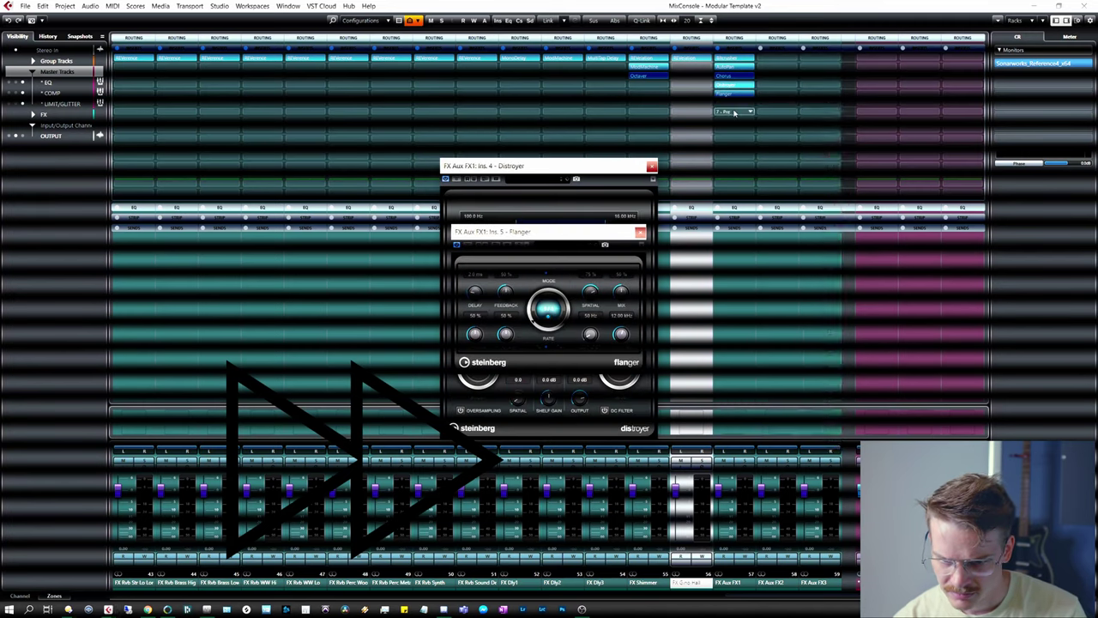
- Insert Magneto II, Metalizer and MultiScope in the sixth to eighth slots of FX Aux FX1
click(735, 103)
click(745, 291)
click(735, 111)
click(743, 314)
click(734, 121)
click(755, 406)
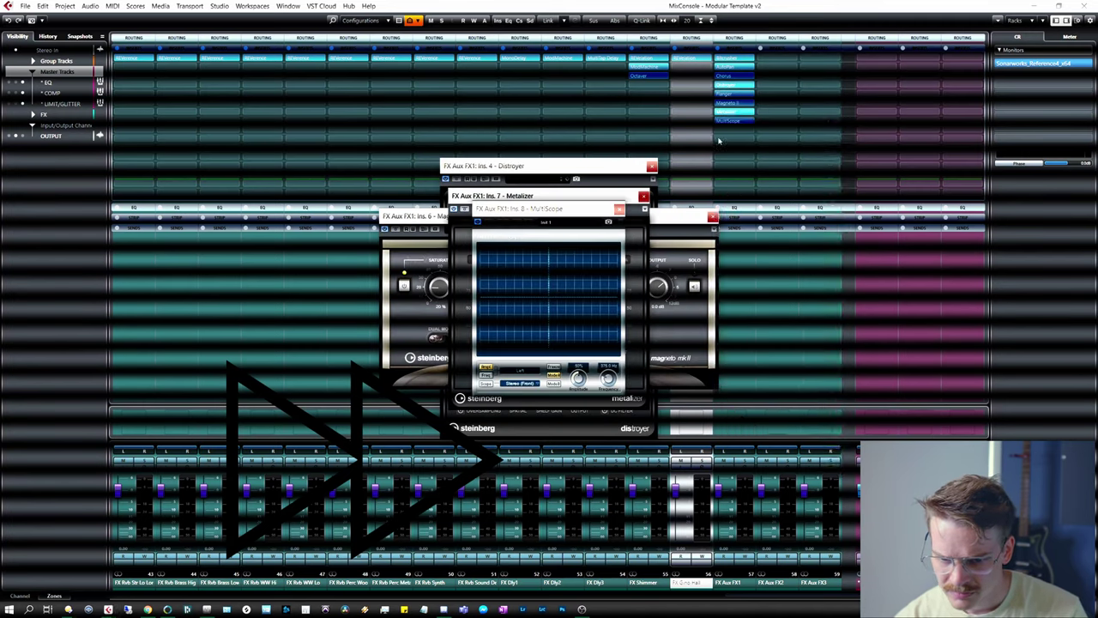
- Replace MultiScope on FX Aux FX1 with Phaser, add Octaver, Quadrafuzz v2, Tremolo and WahWah below it, and deactivate all the channel's inserts
click(735, 121)
click(743, 427)
click(735, 129)
click(743, 428)
click(734, 139)
click(748, 465)
click(734, 147)
click(754, 461)
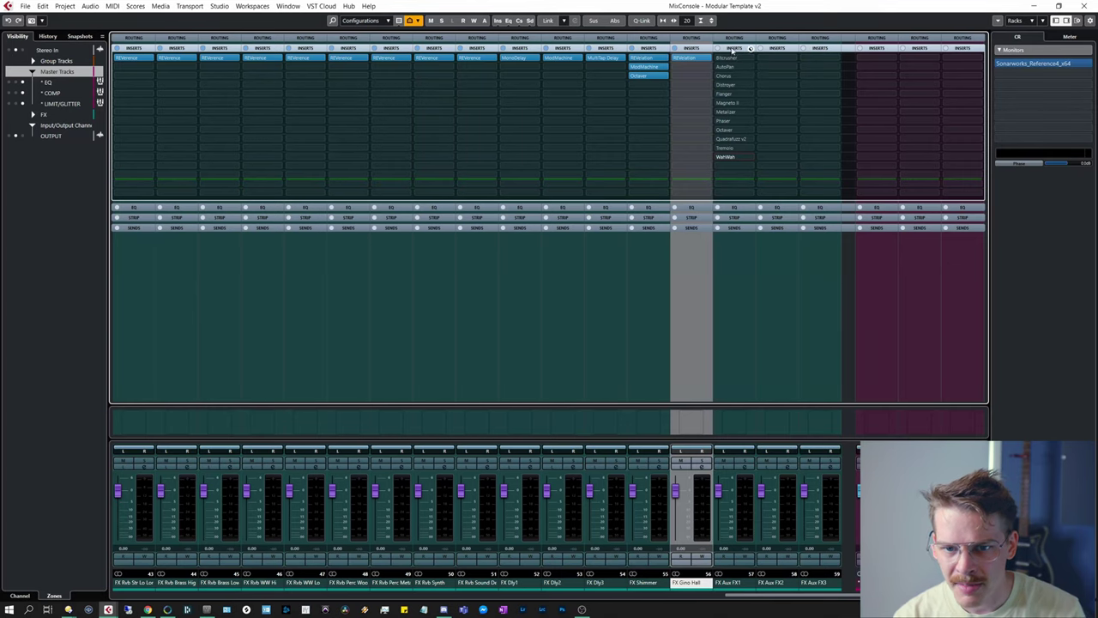
- Copy the whole insert rack of FX Aux FX1 to FX Aux FX2 and FX Aux FX3
drag(731, 50, 819, 60)
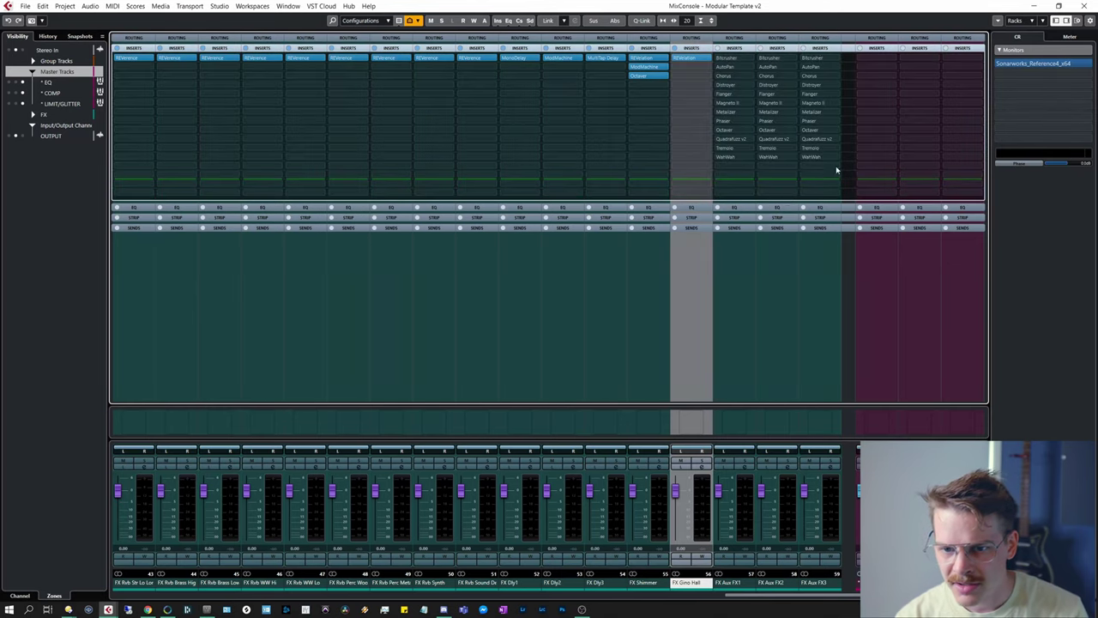
click(800, 595)
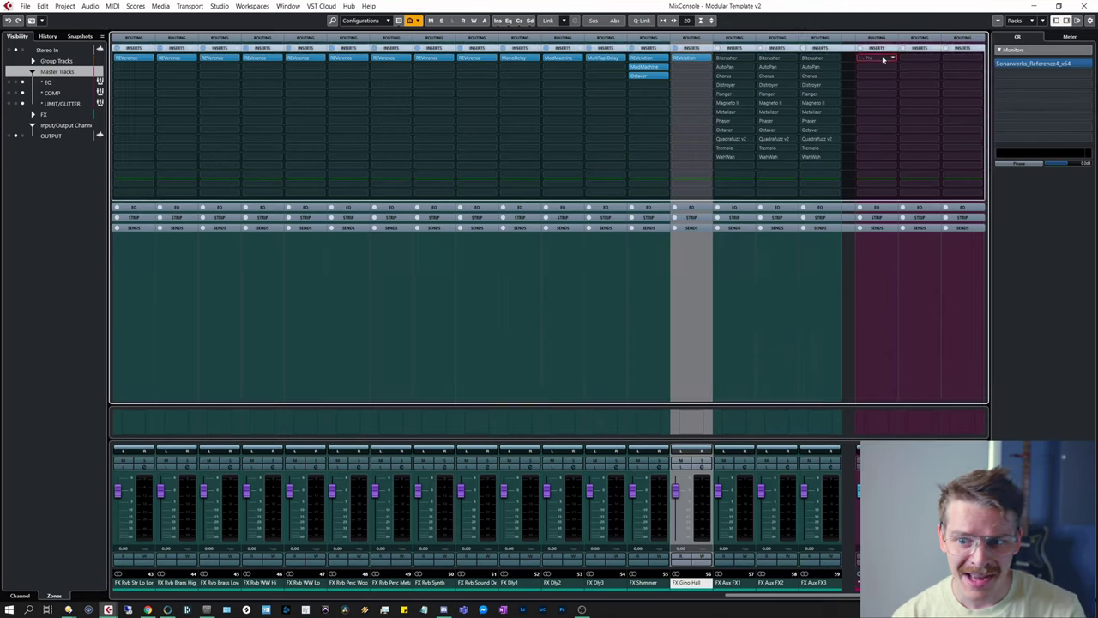
- Insert GEQ-30 and StudioEQ in the first two slots of the EQ master channel
click(883, 59)
click(883, 219)
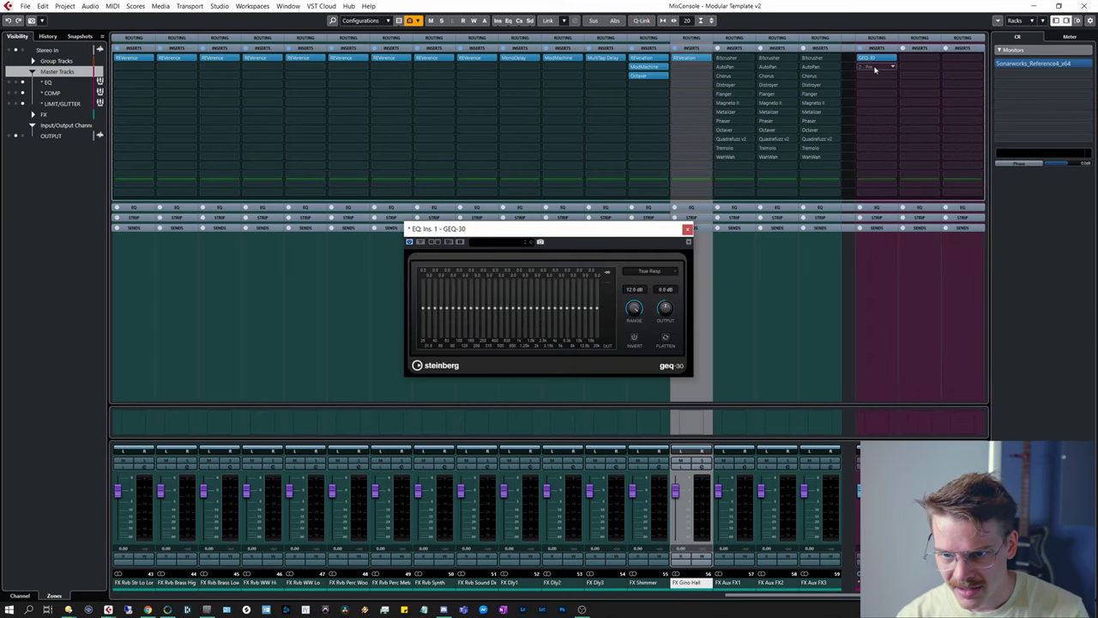
click(883, 68)
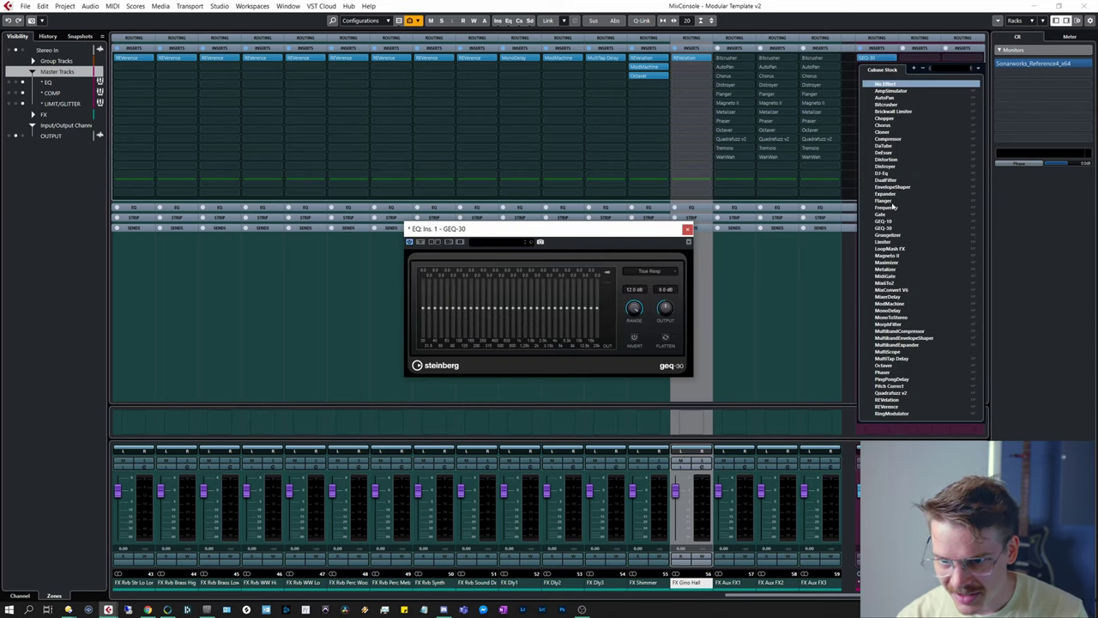
scroll(893, 206, down, 5)
text(studio)
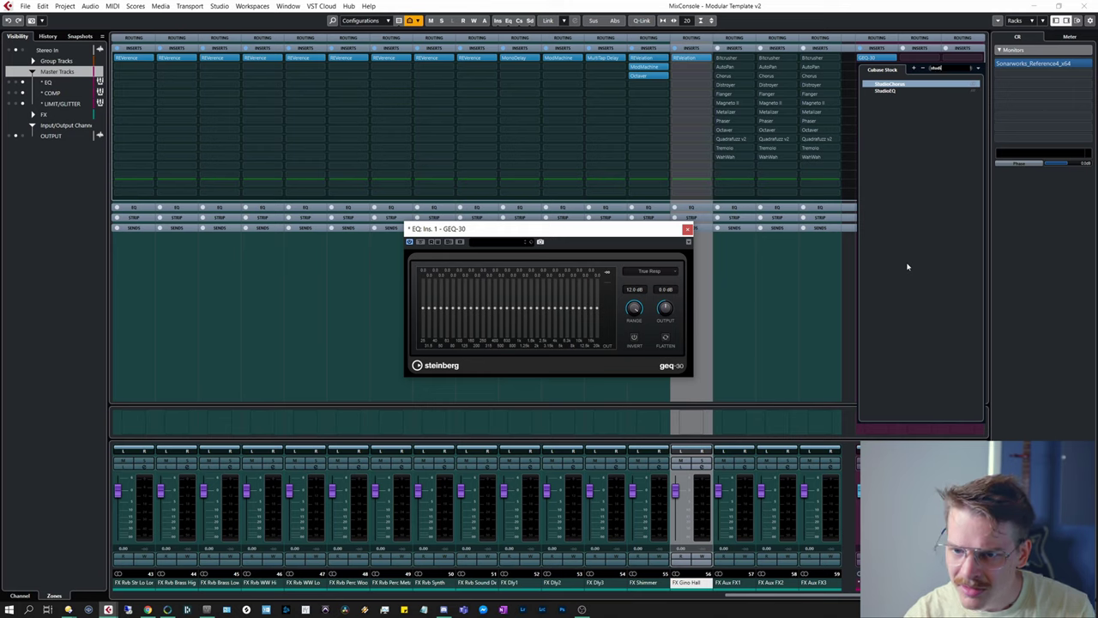
text(eq)
key(Return)
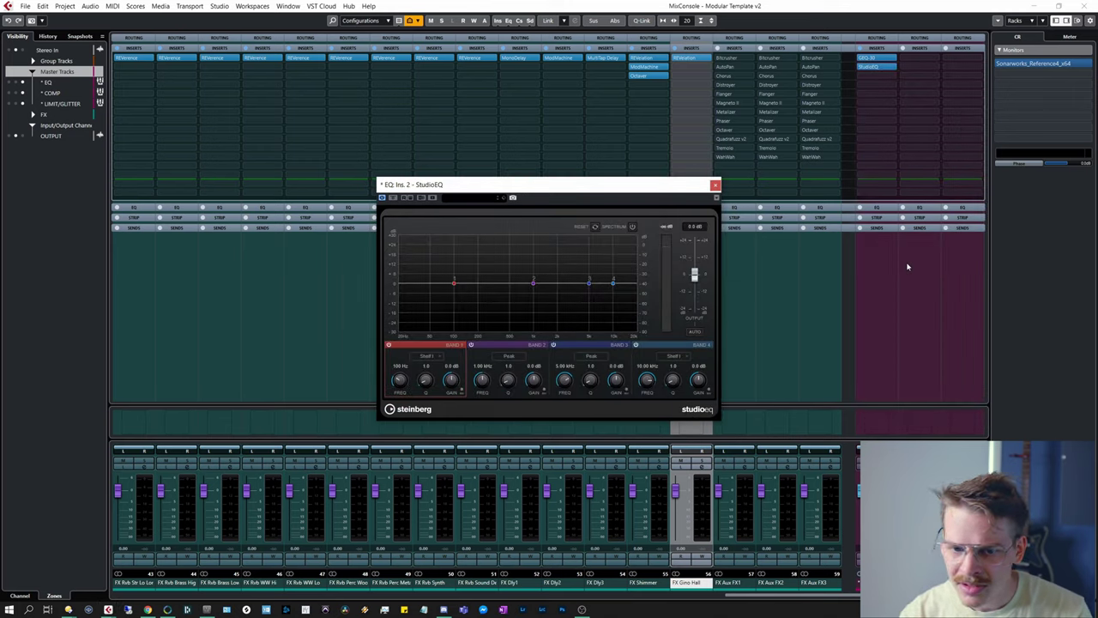
click(879, 76)
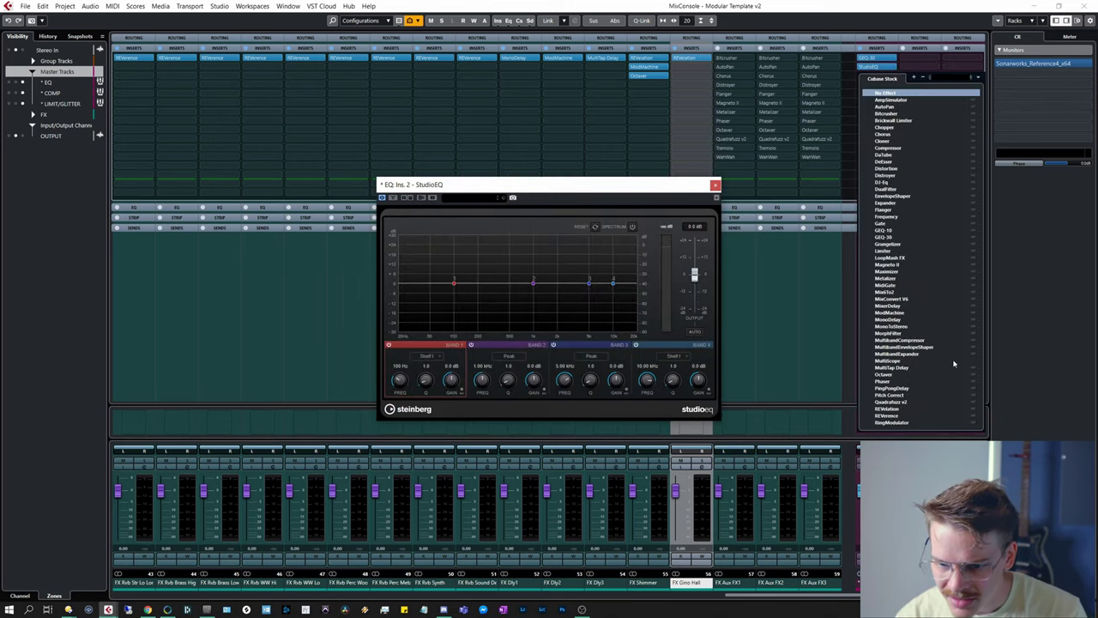
scroll(953, 363, down, 5)
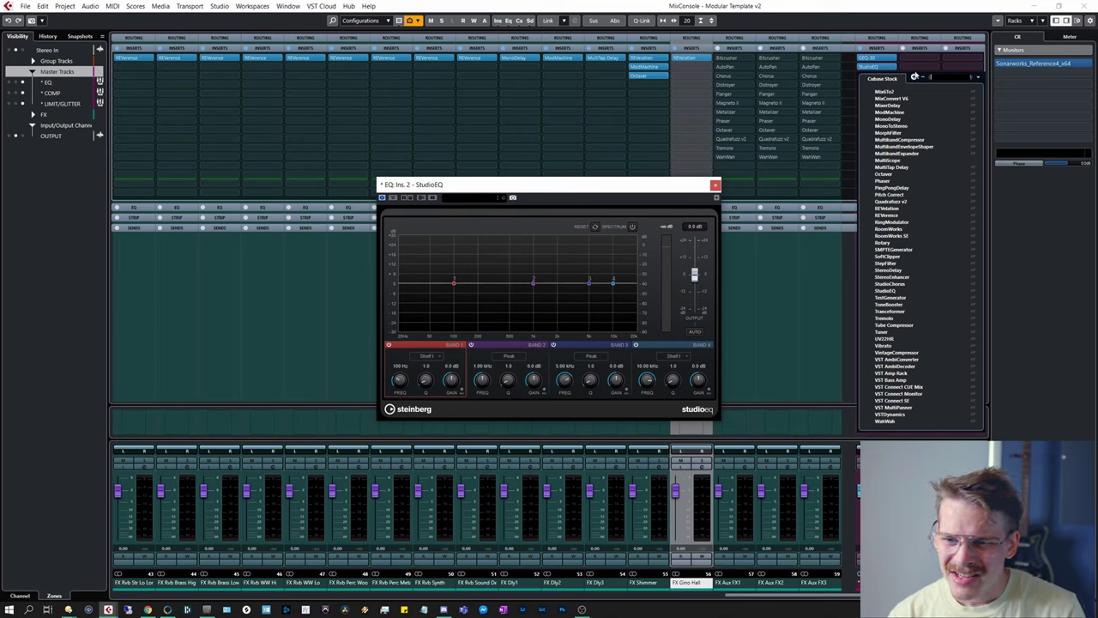
click(921, 72)
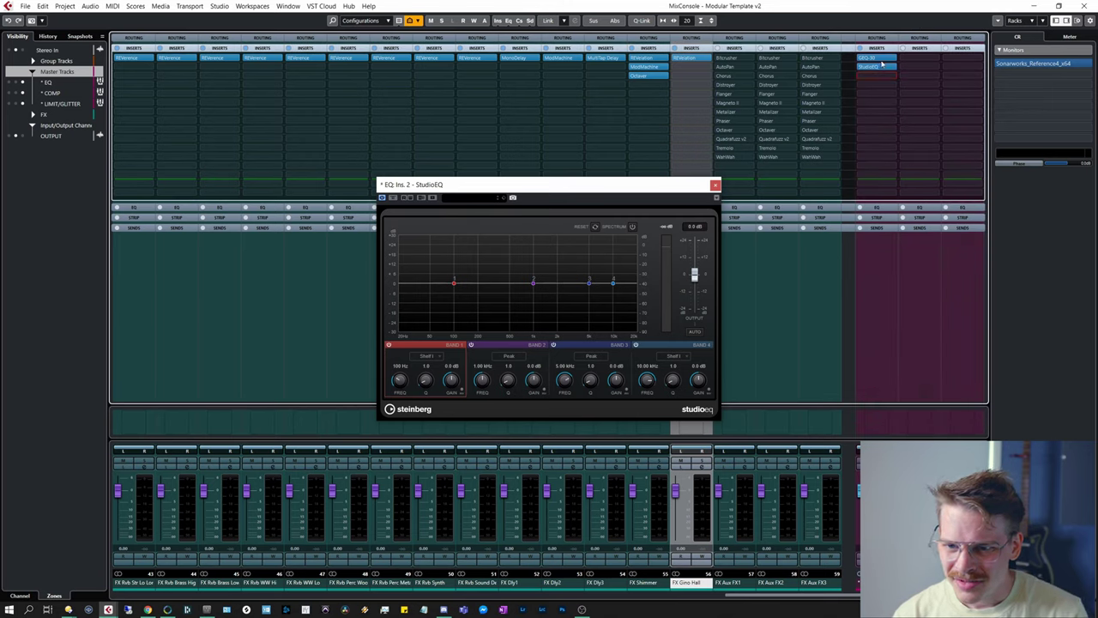
- Deactivate the EQ channel's inserts and add Compressor, MultibandCompressor, Tube Compressor and VintageCompressor as deactivated inserts on the COMP channel
click(881, 63)
click(931, 130)
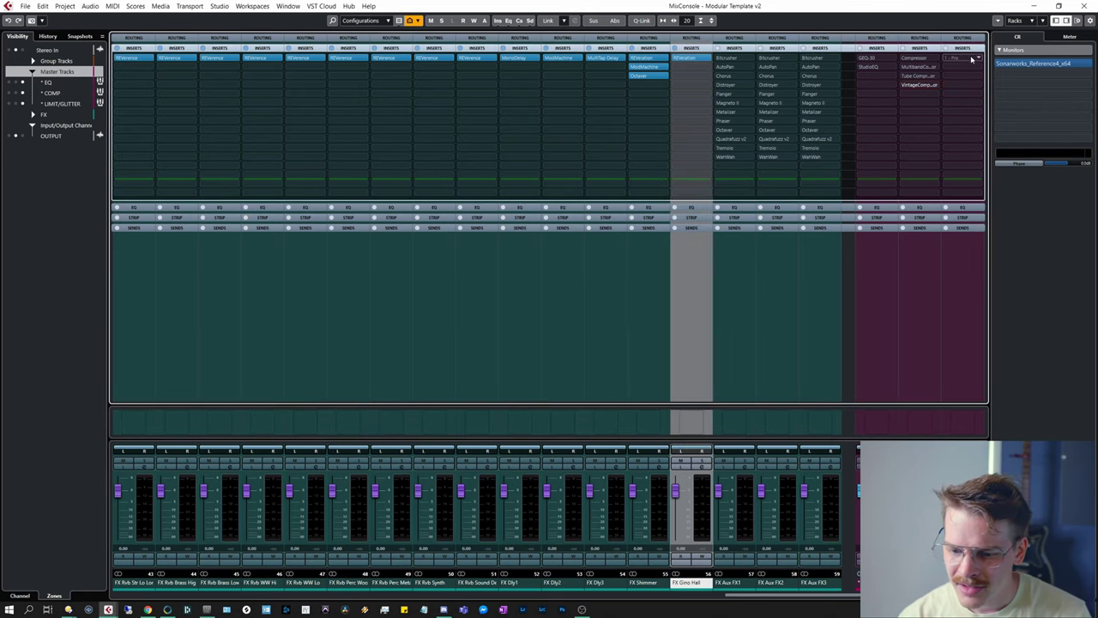
- Insert StereoEnhancer in the first slot of the LIMIT/GLITTER master channel
click(972, 59)
scroll(984, 293, down, 2)
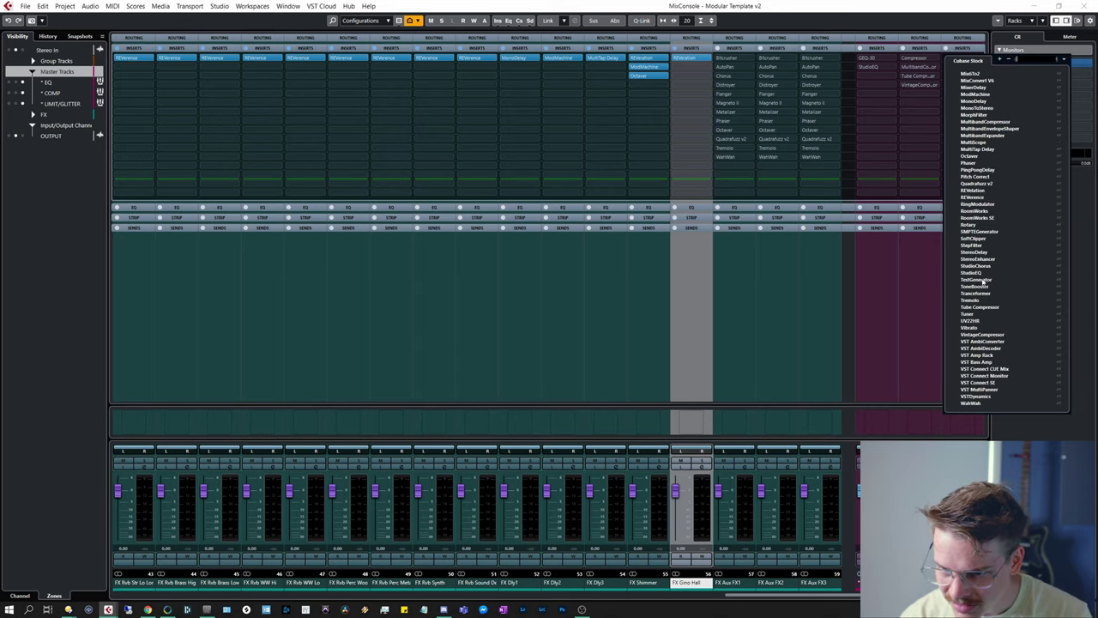
click(983, 259)
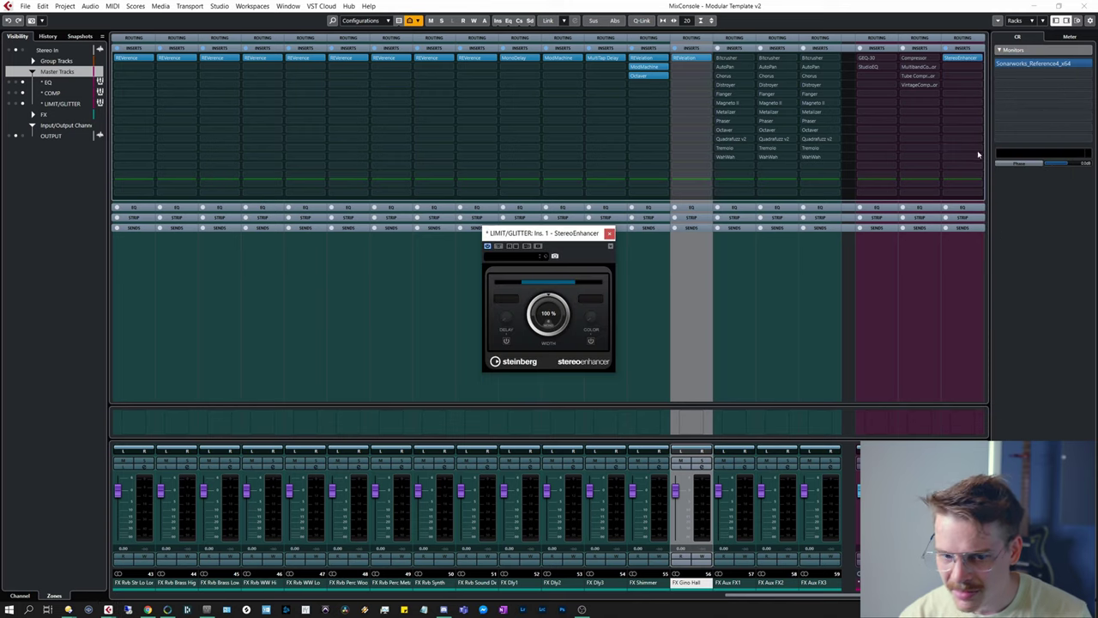
click(609, 232)
- Add Magneto II, Quadrafuzz v2, Limiter and Brickwall Limiter below StereoEnhancer on LIMIT/GLITTER, and deactivate all the channel's inserts
click(962, 67)
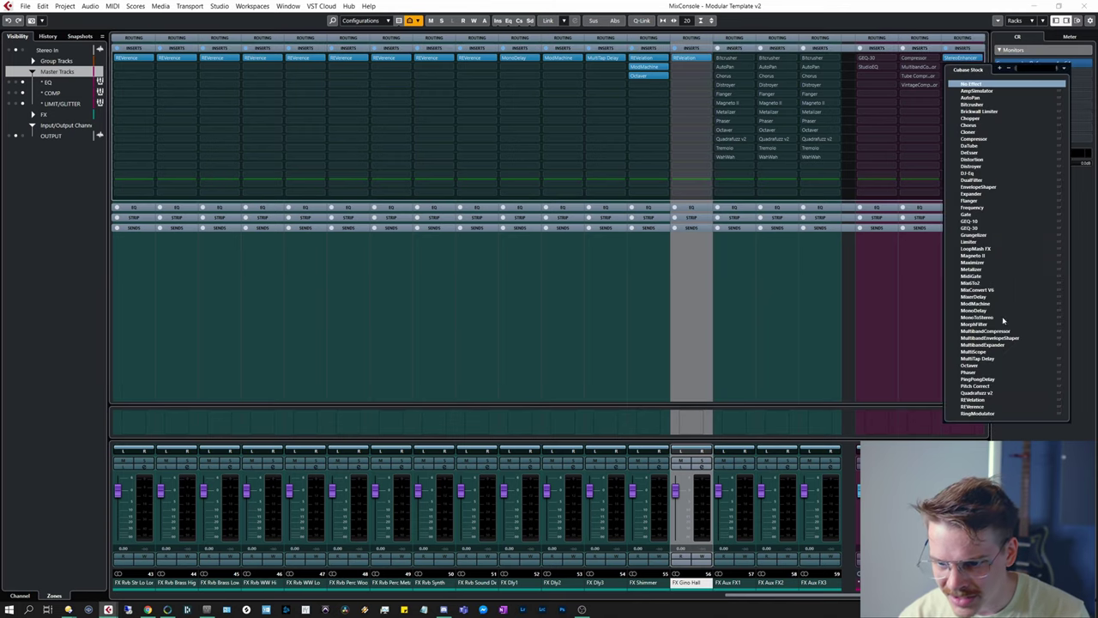
click(995, 392)
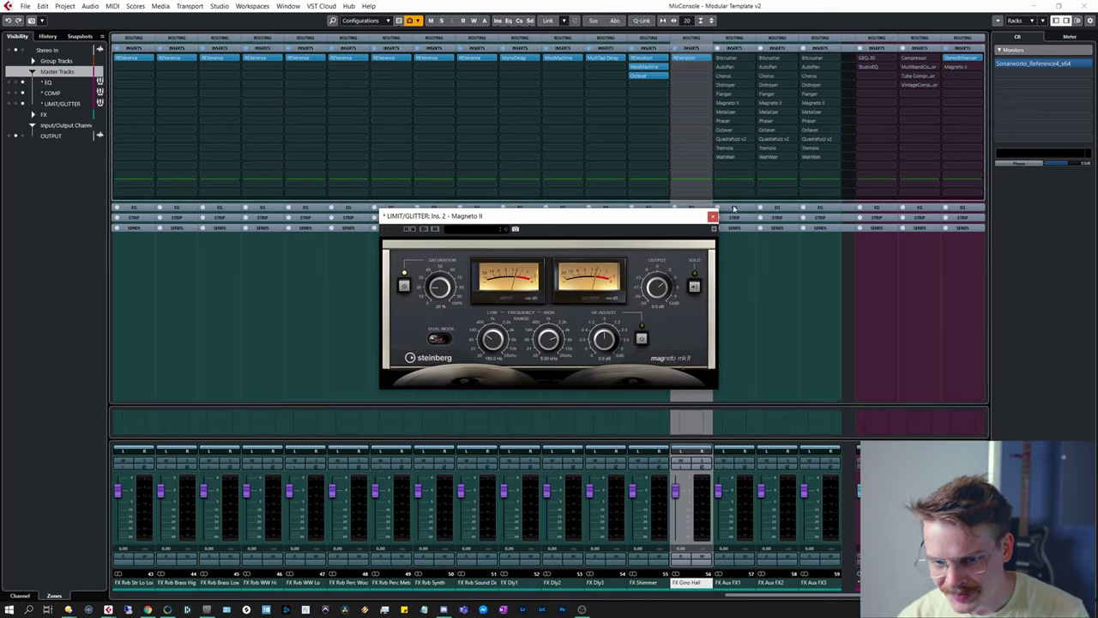
click(962, 85)
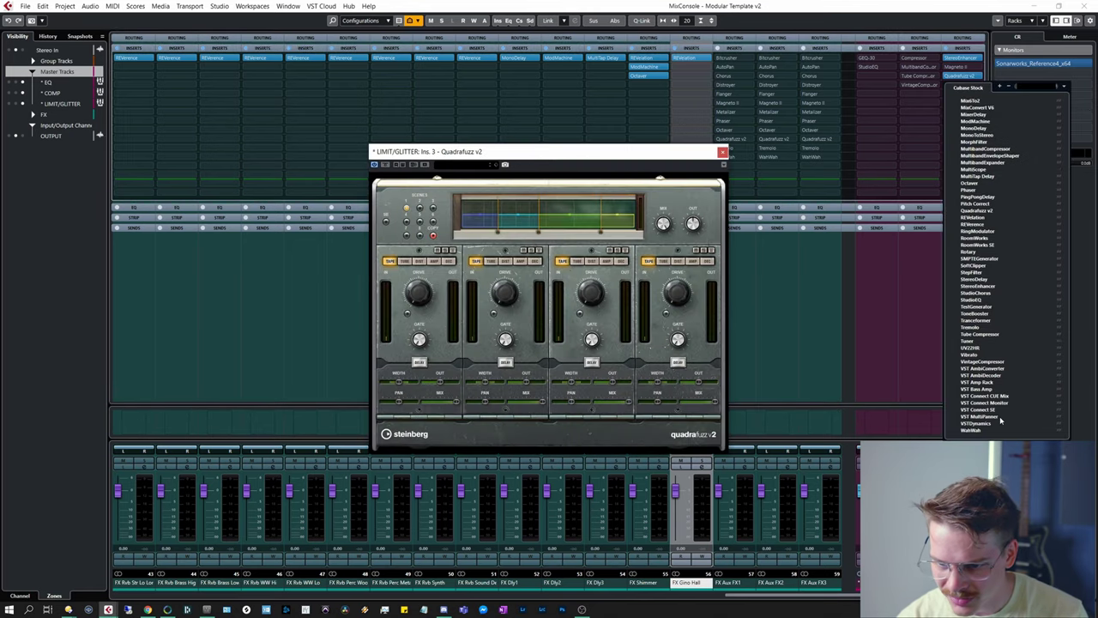
scroll(995, 368, up, 5)
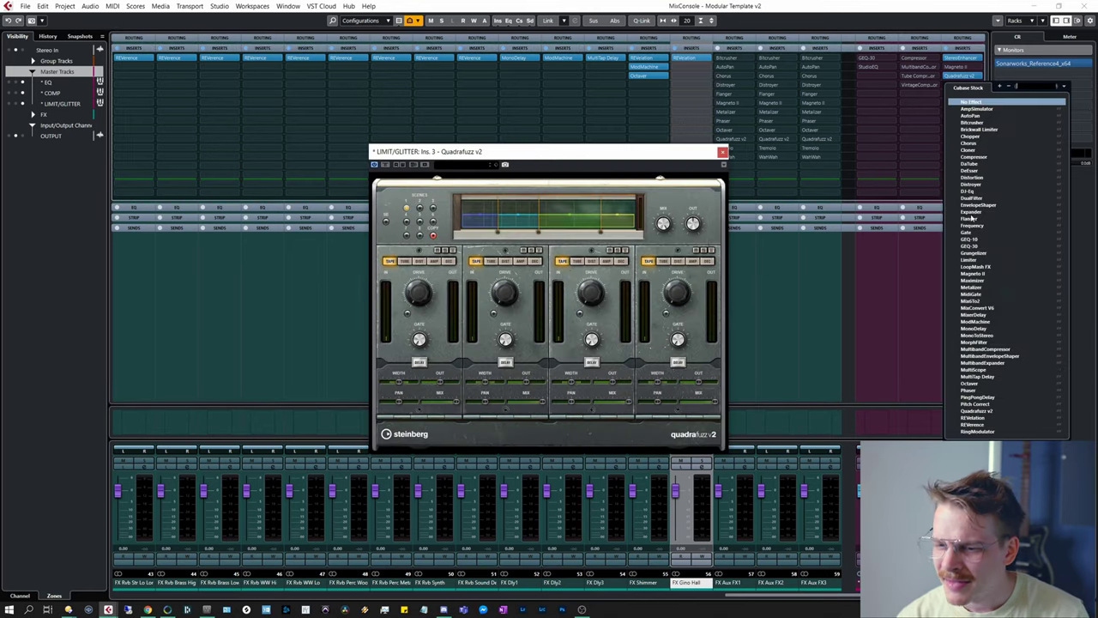
click(1005, 310)
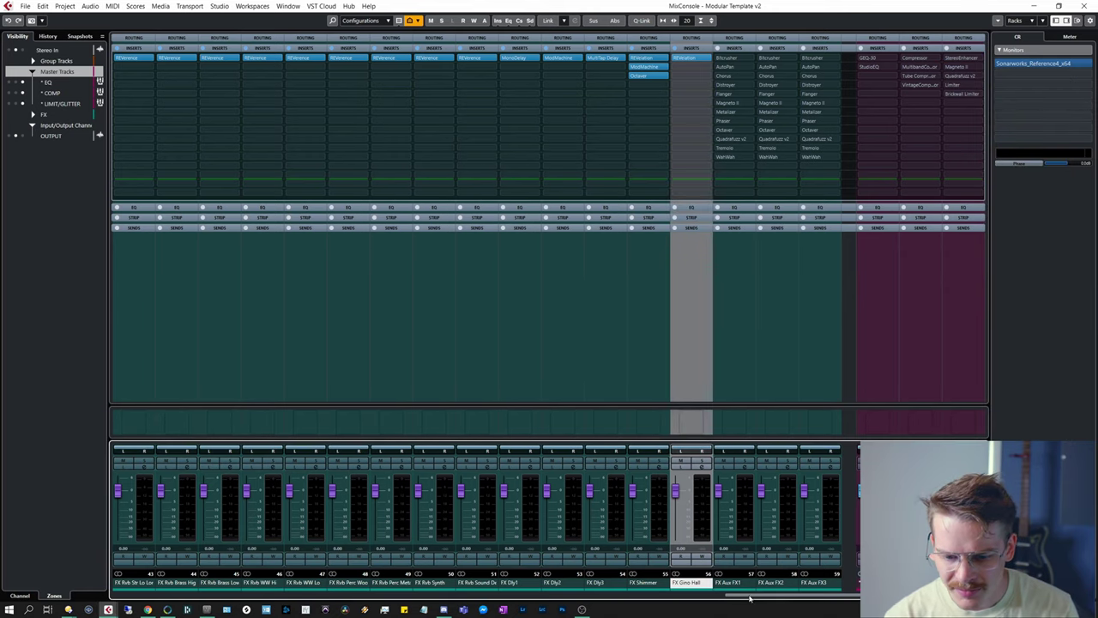
mouse_move(749, 597)
mouse_down()
mouse_move(153, 592)
mouse_move(746, 593)
mouse_up()
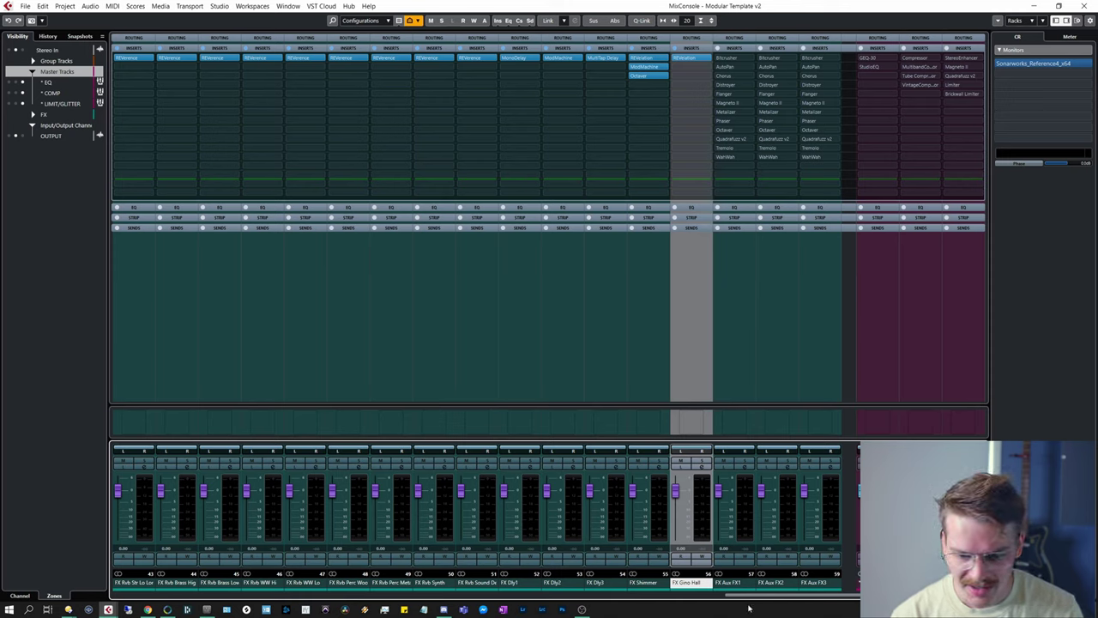
- Select the tracks V1 1 to V1 4 (Short) and show the sends rack in the MixConsole instead of the inserts
drag(759, 601, 644, 608)
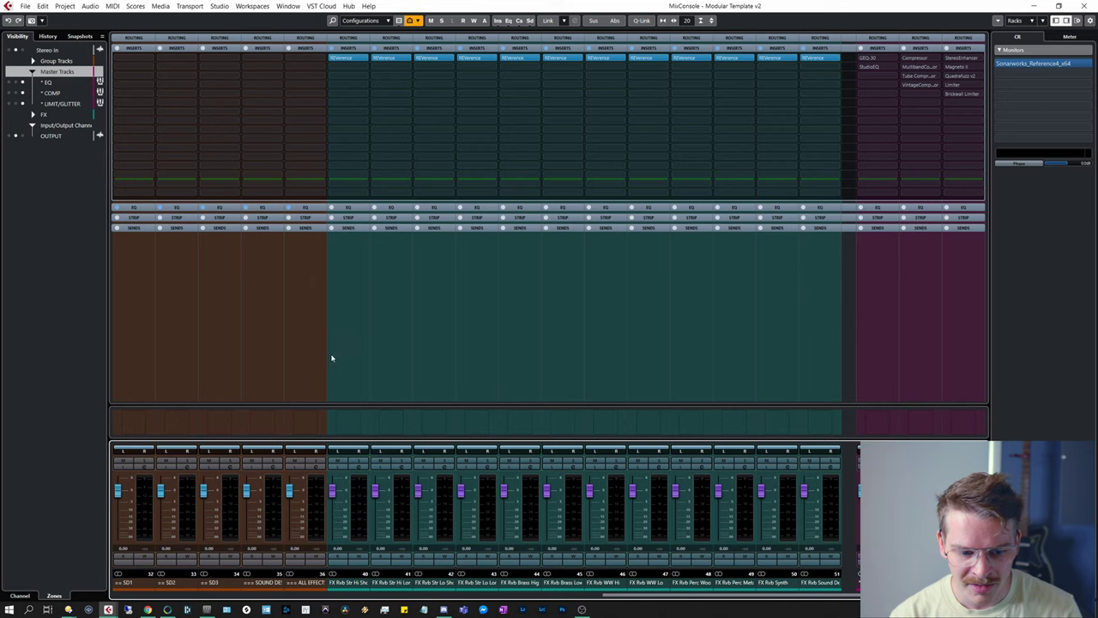
click(361, 318)
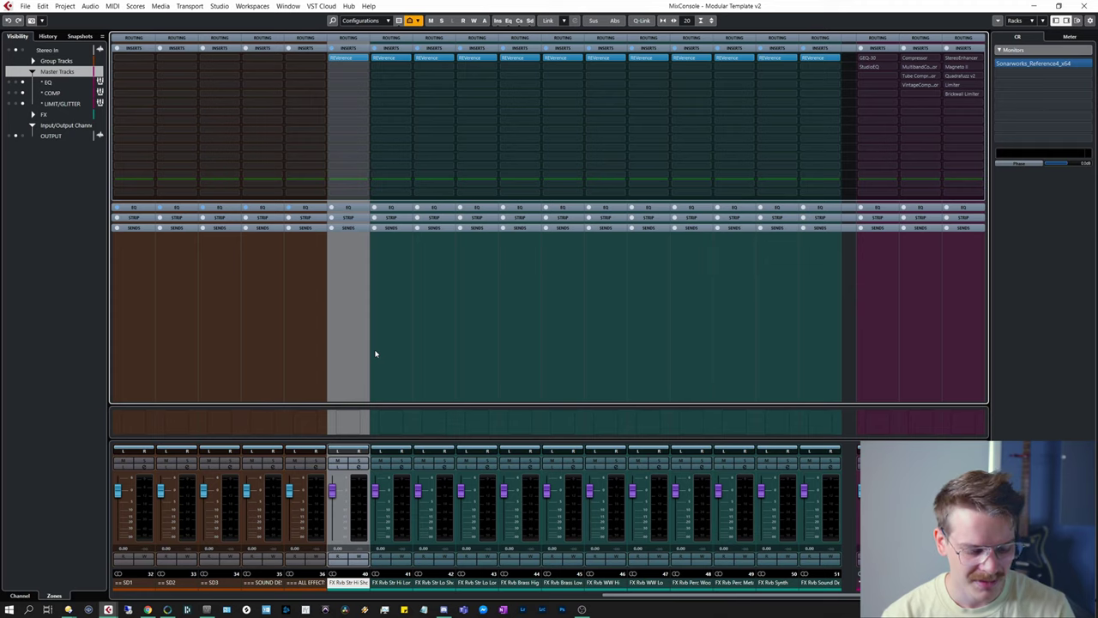
key(F3)
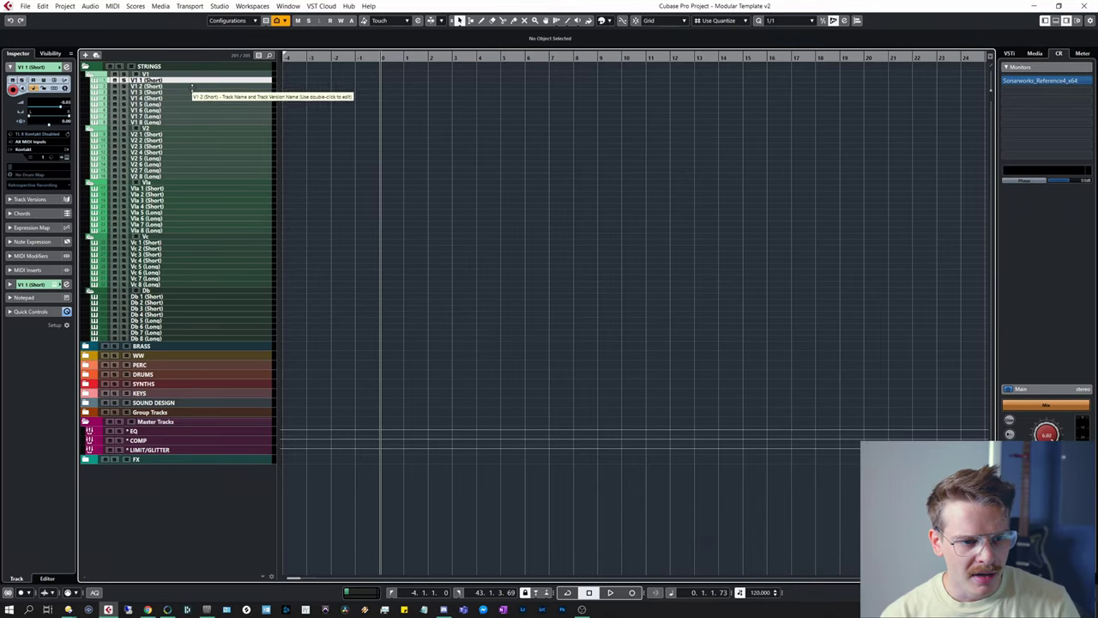
shift+click(184, 99)
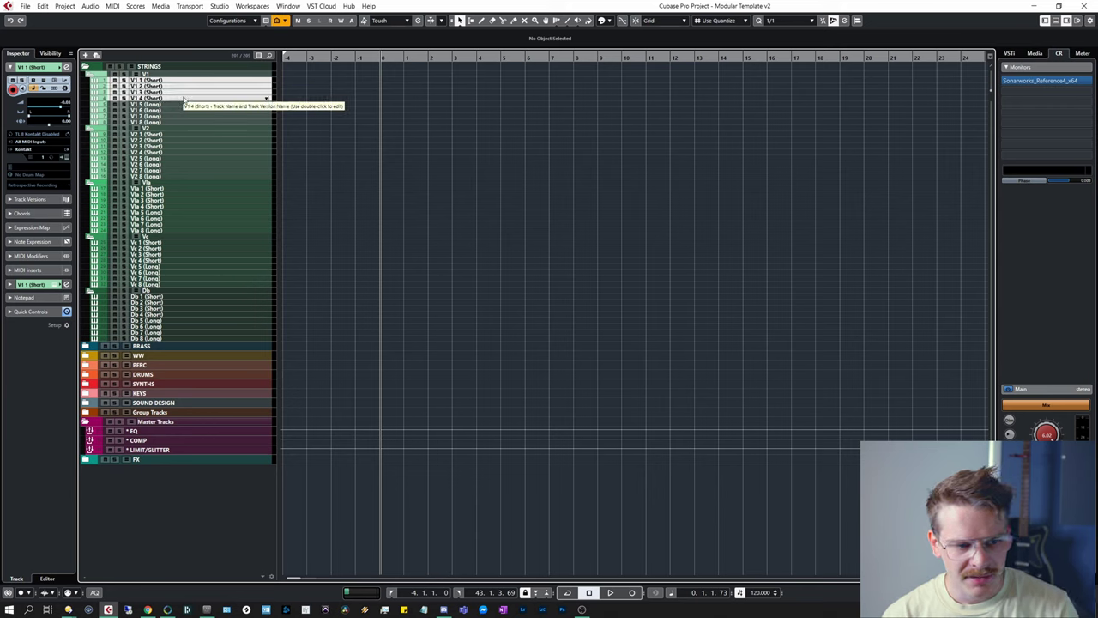
key(F3)
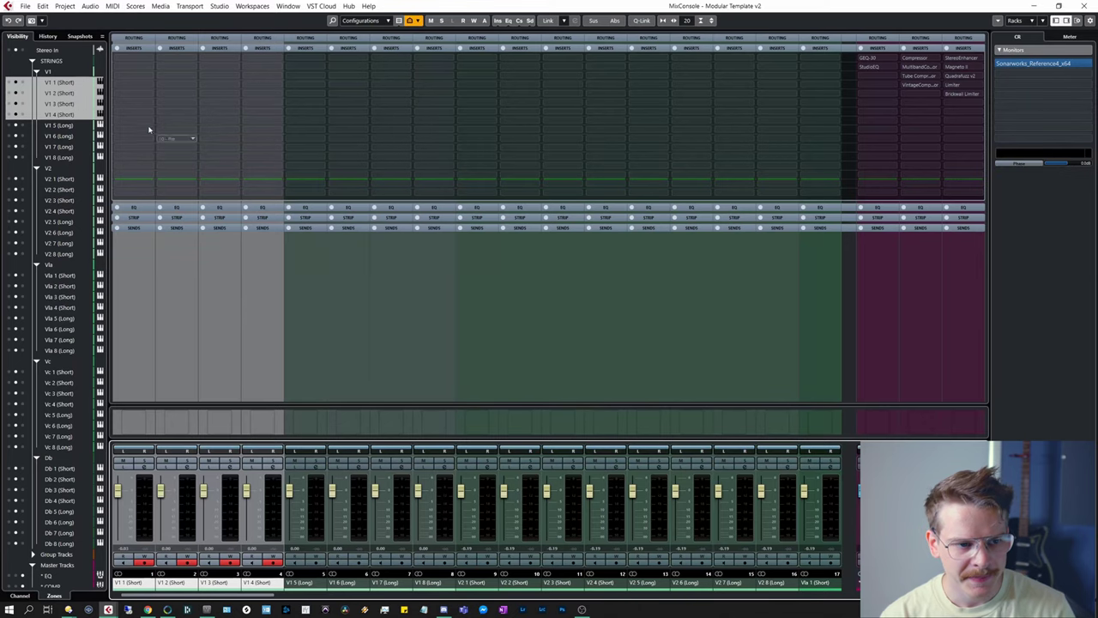
click(137, 48)
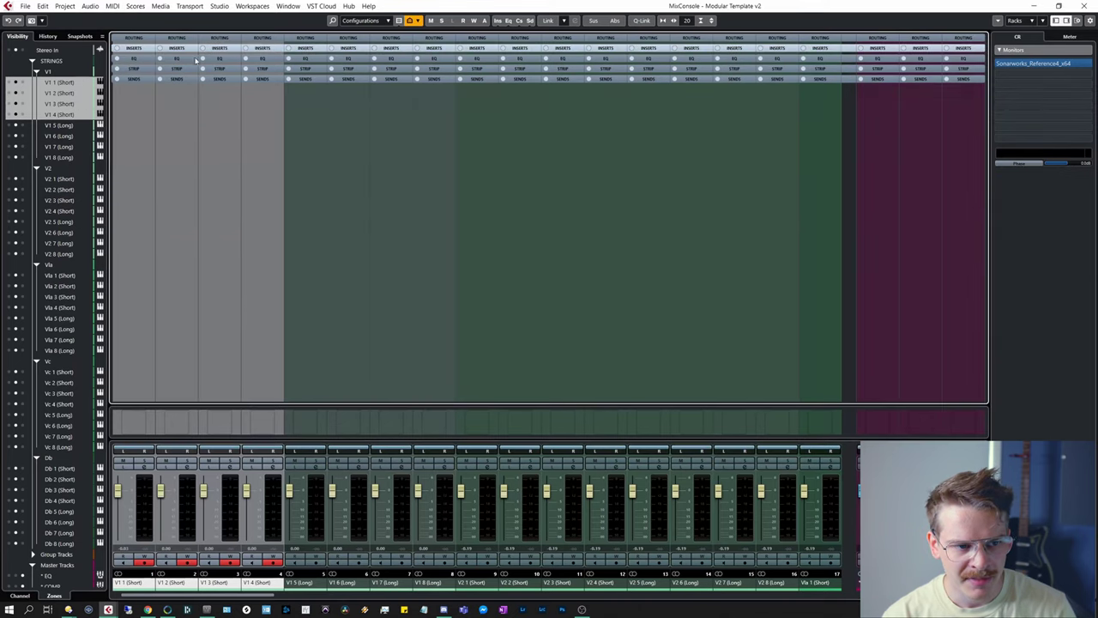
click(137, 79)
- Add FX Rvb Str Hi Short in the first send slot of all four selected V1 (Short) channels at once and activate it
drag(152, 106, 145, 95)
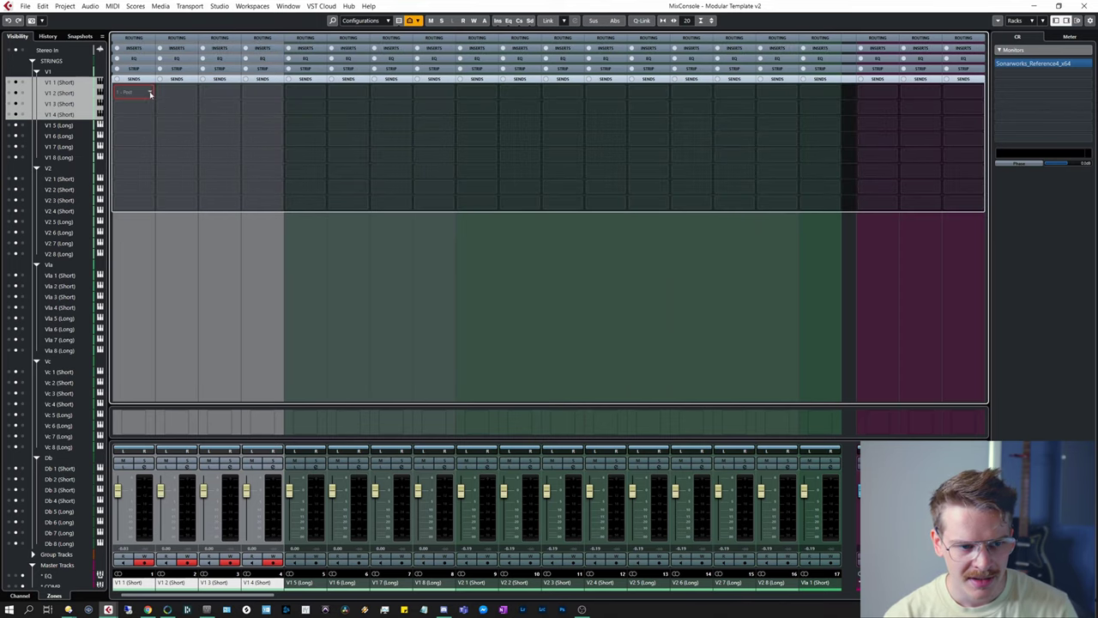
click(150, 94)
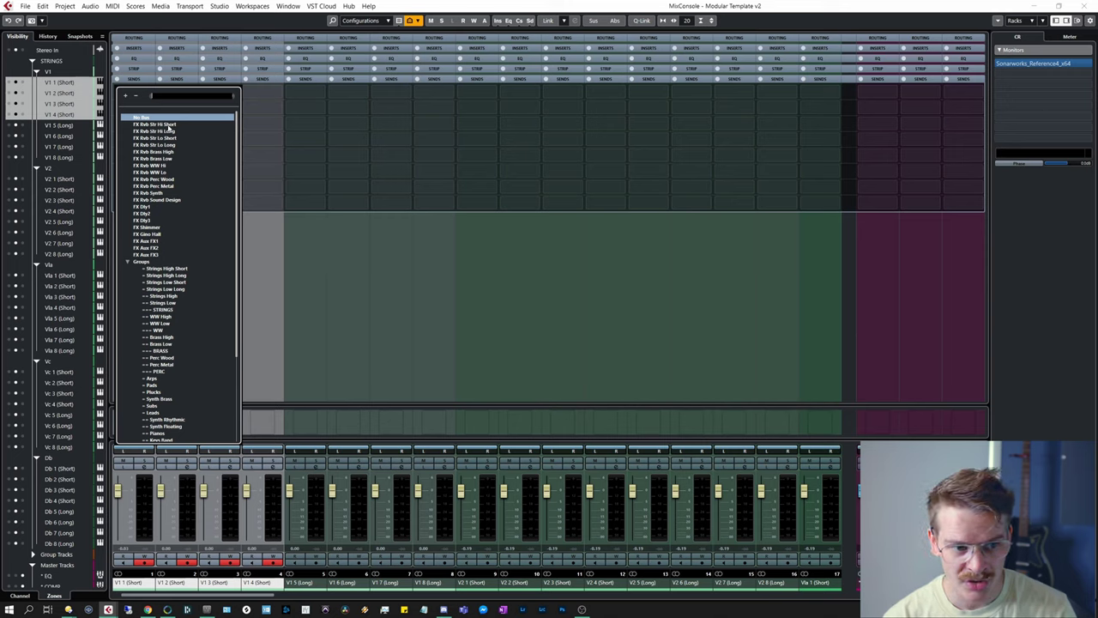
key(alt+shift)
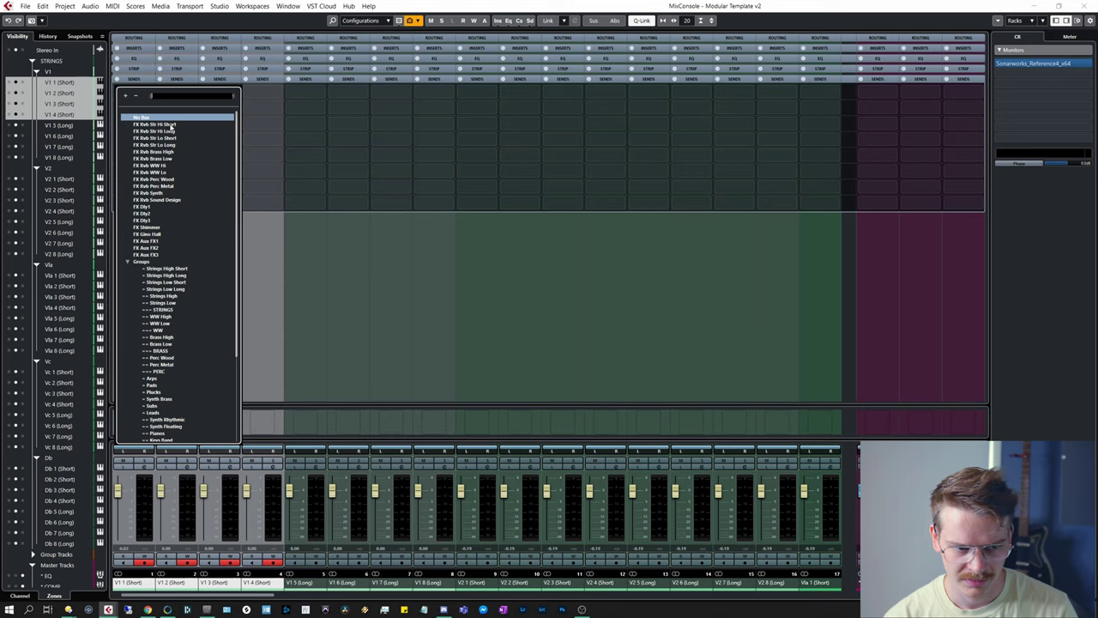
click(170, 125)
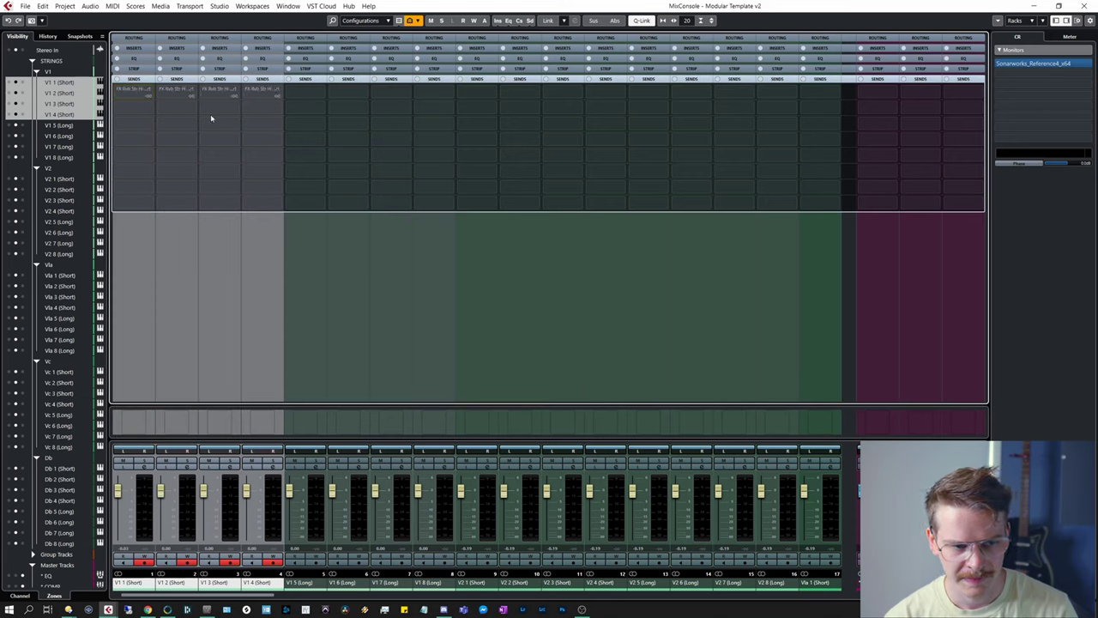
alt+shift+click(119, 89)
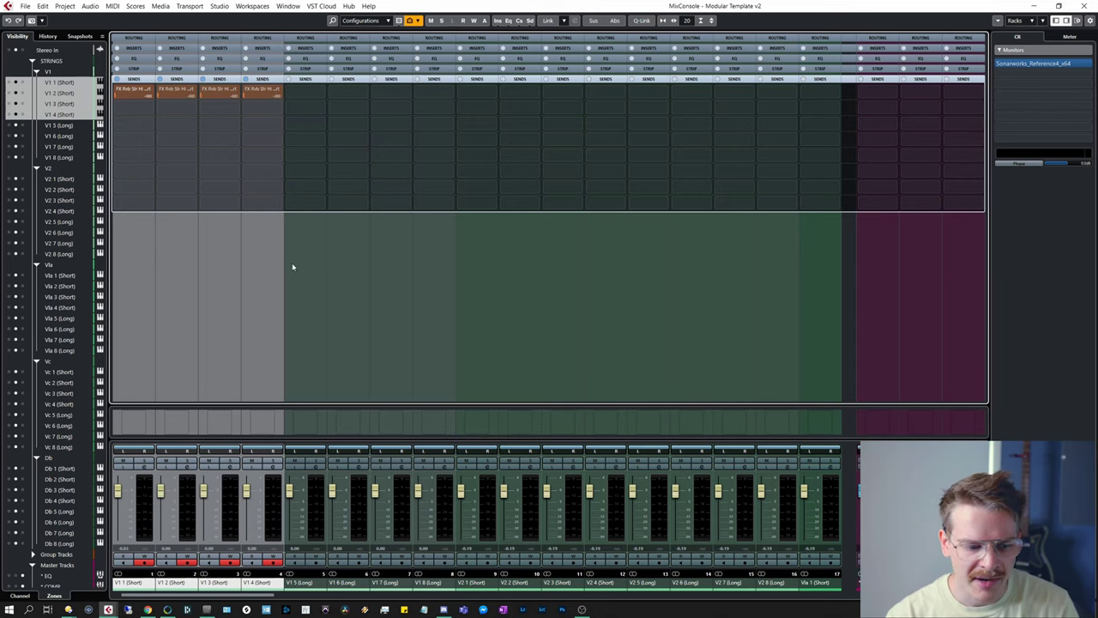
- Route the first sends of the V1 and V2 (Long) channels to FX Rvb Str Hi Long and of V2 (Short) to FX Rvb Str Hi Short
click(314, 262)
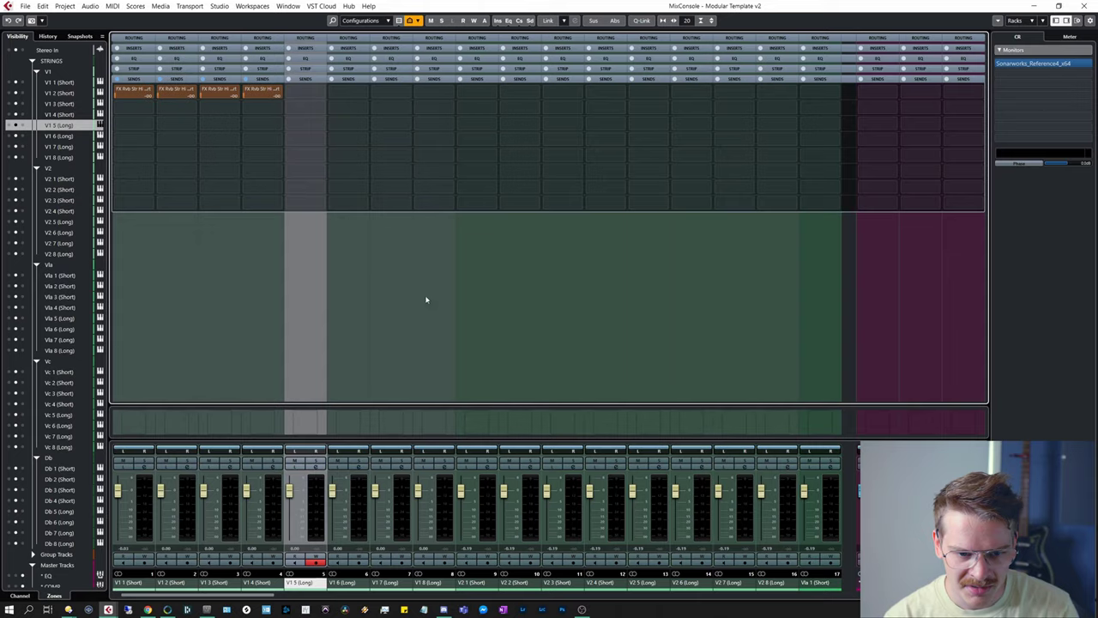
shift+click(427, 299)
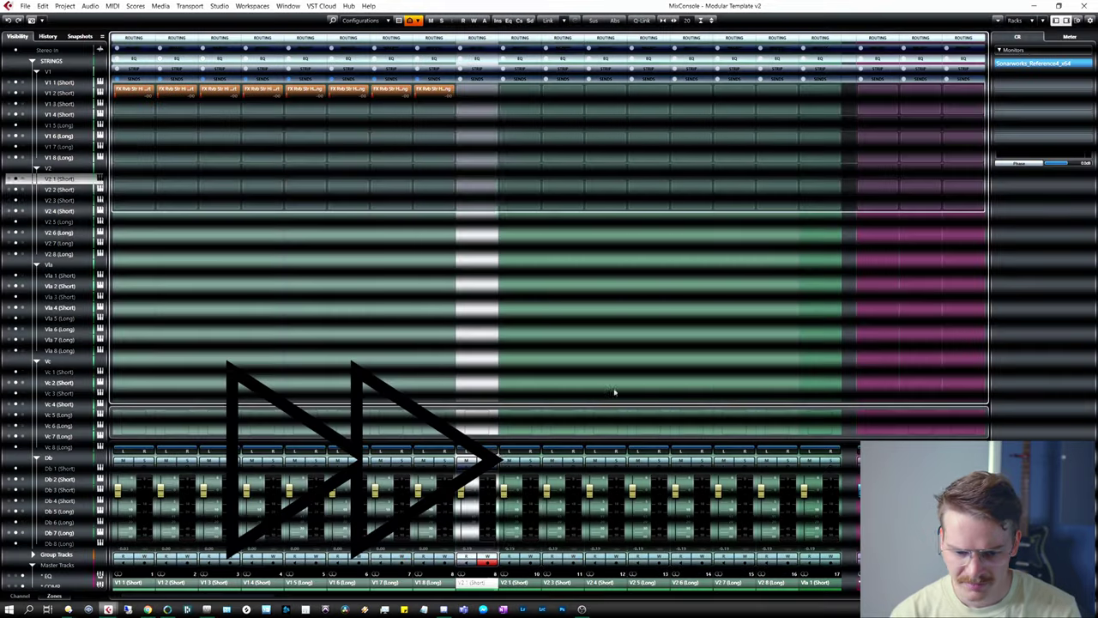
shift+click(614, 392)
click(649, 89)
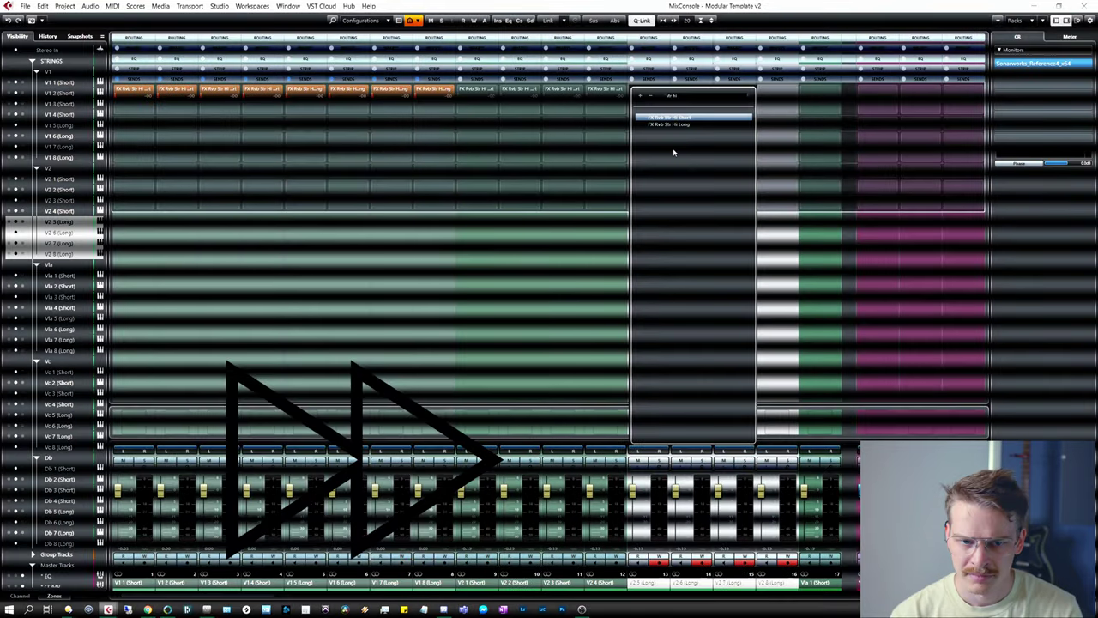
click(674, 125)
- Add the matching high or low, short or long string reverb sends to the remaining string channels
scroll(674, 257, right, 5)
click(263, 89)
click(286, 117)
scroll(370, 277, right, 4)
click(367, 277)
- Rename the tracks in the Low Brass folder as Low Brass 1 to Low Brass 8
key(F3)
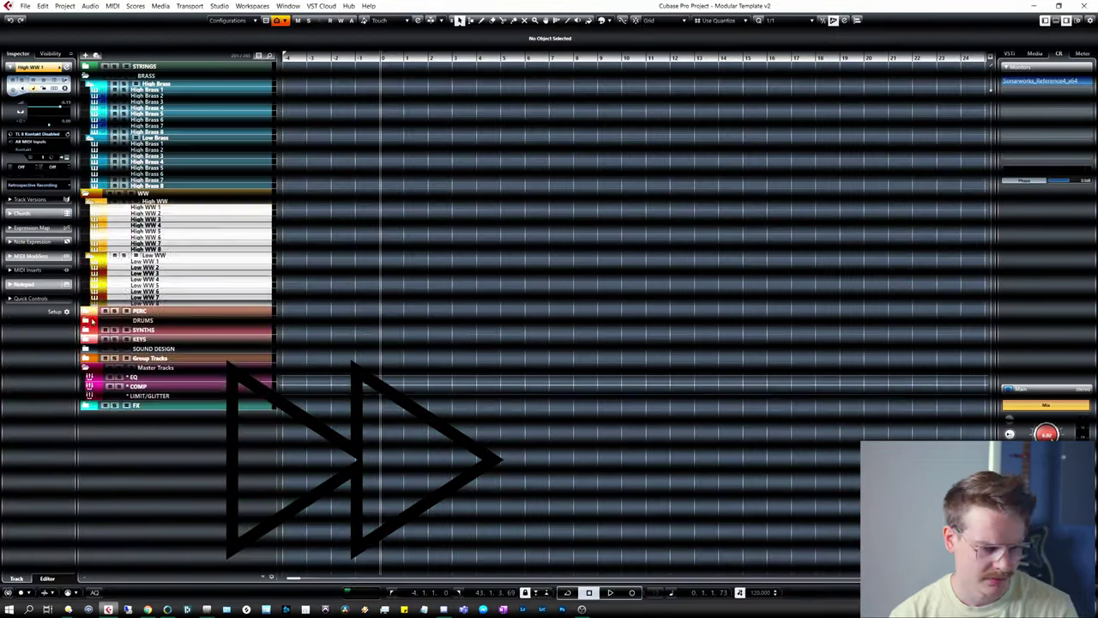
key(F3)
key(F3)
double_click(190, 144)
text(Low Brass 1)
key(Tab)
text(Low Brass 2)
key(Tab)
key(F3)
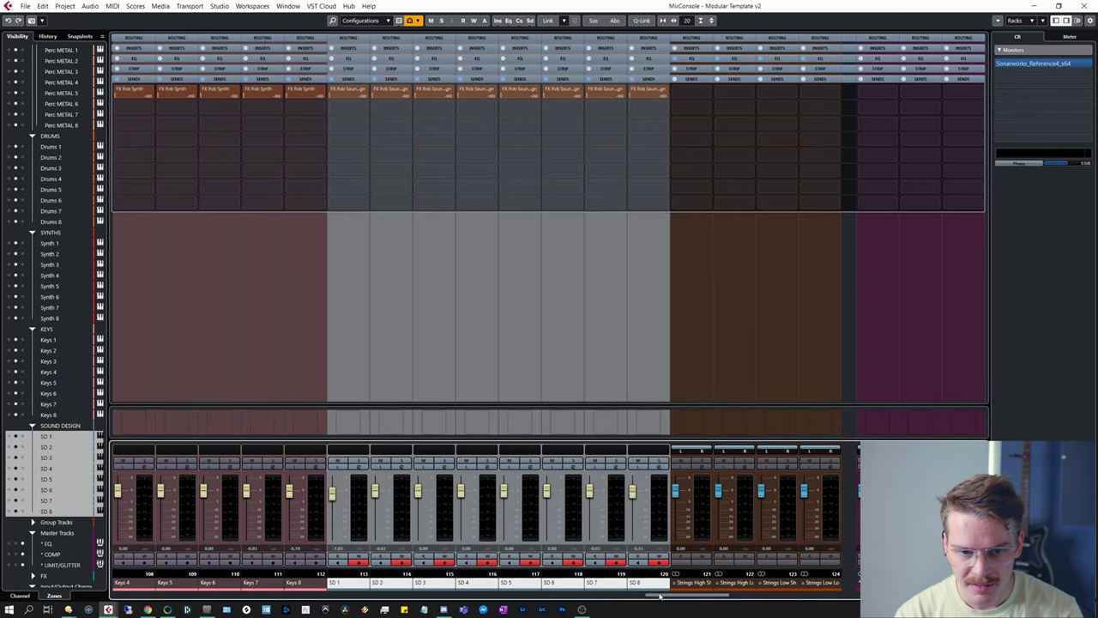
- Check the first-slot reverb sends across all instrument channels, from strings to sound design
drag(660, 595, 354, 570)
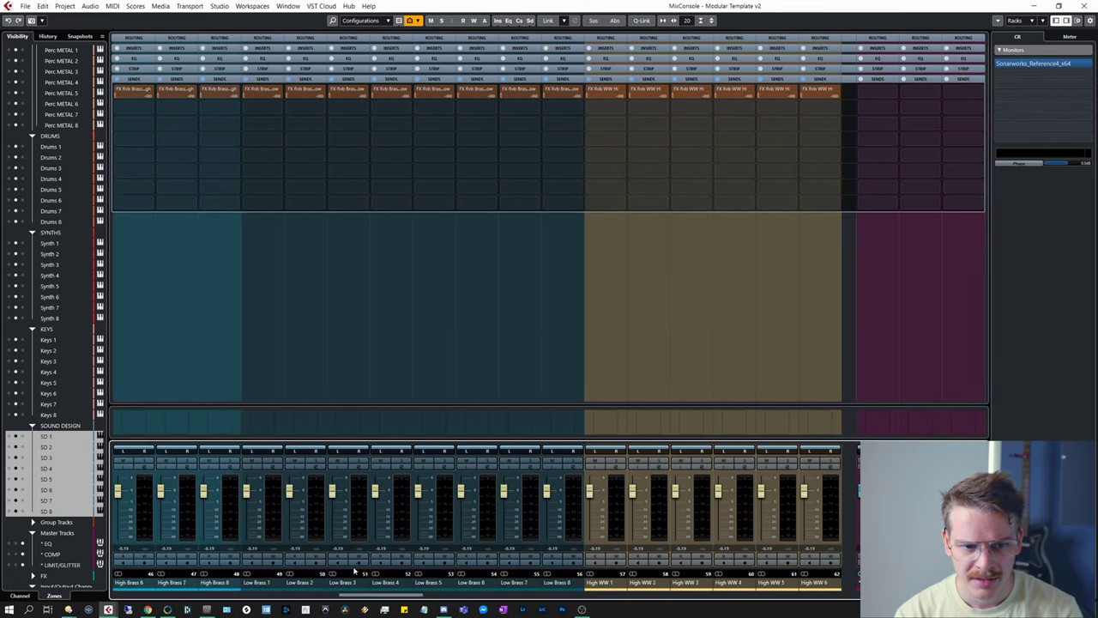
scroll(354, 570, left, 10)
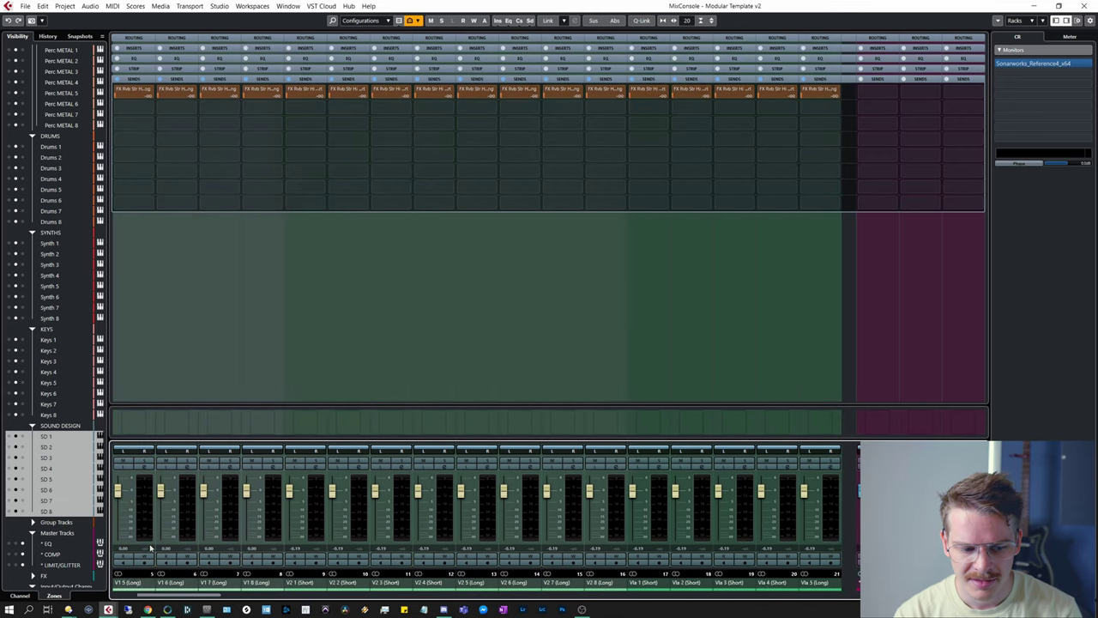
scroll(319, 529, right, 10)
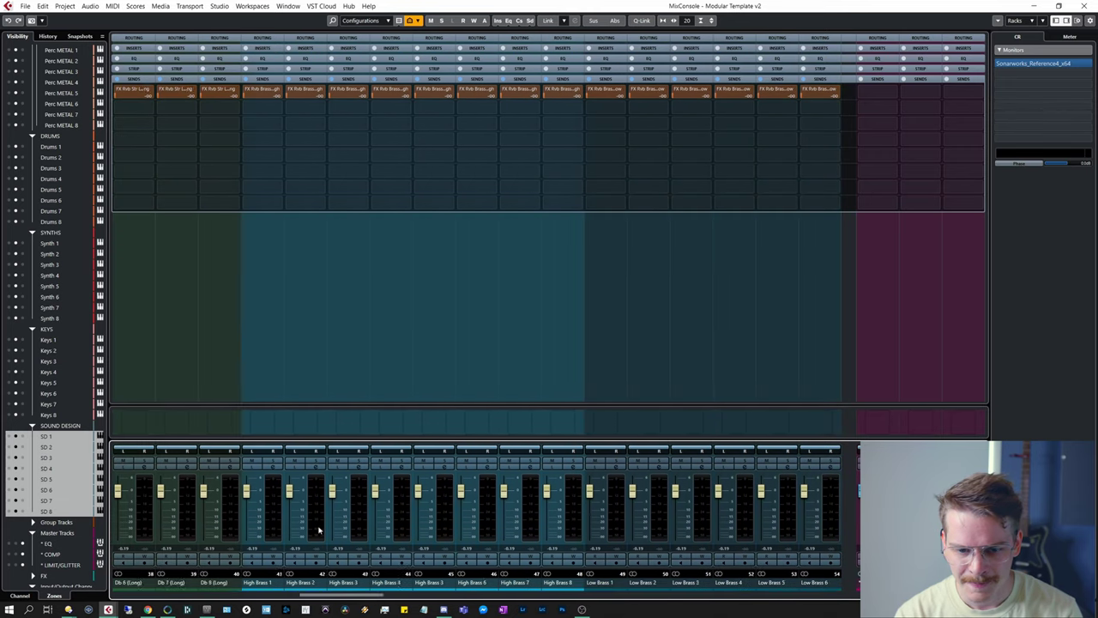
scroll(318, 530, right, 10)
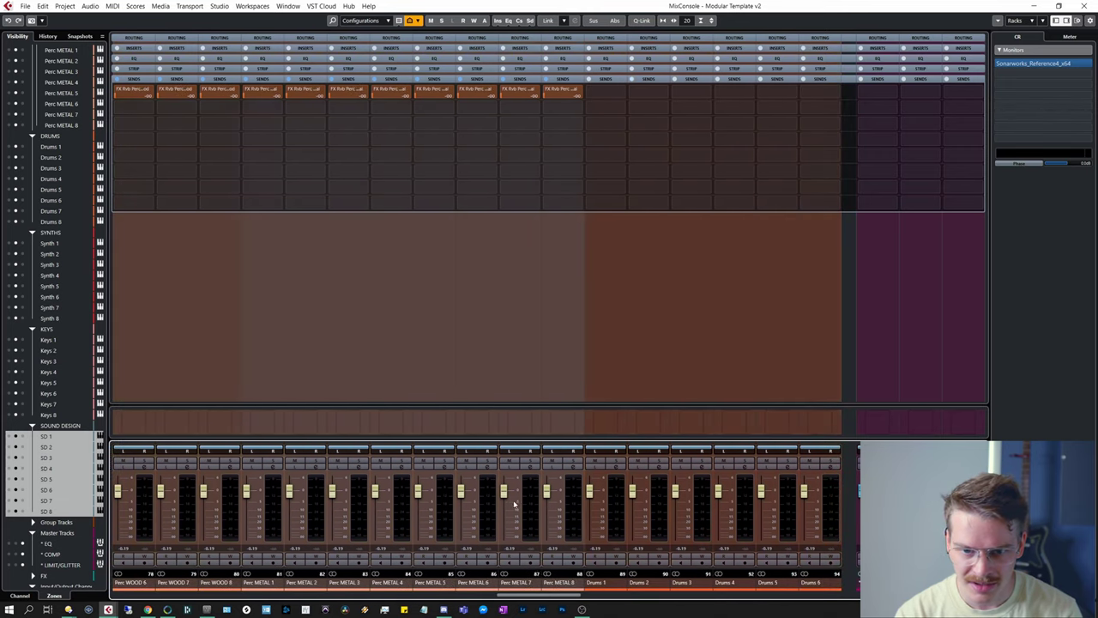
scroll(514, 505, right, 8)
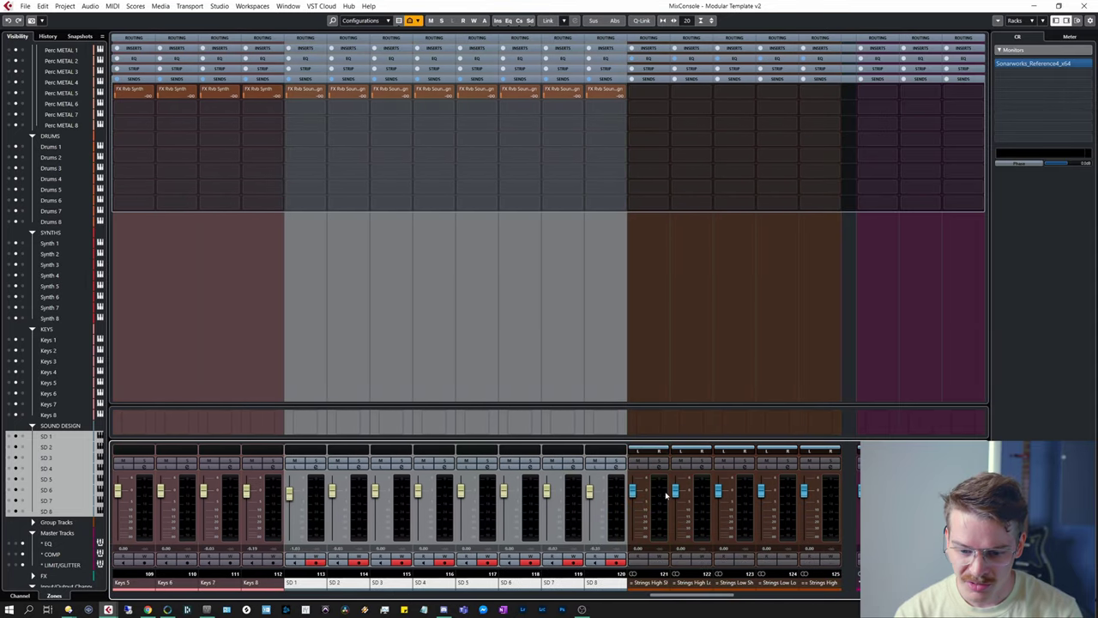
- Add FX Dly1, Dly2, Dly3, Shimmer, Gino Hall, Aux FX1 and Aux FX2 sends below the reverb send on all instrument channels at once
click(620, 314)
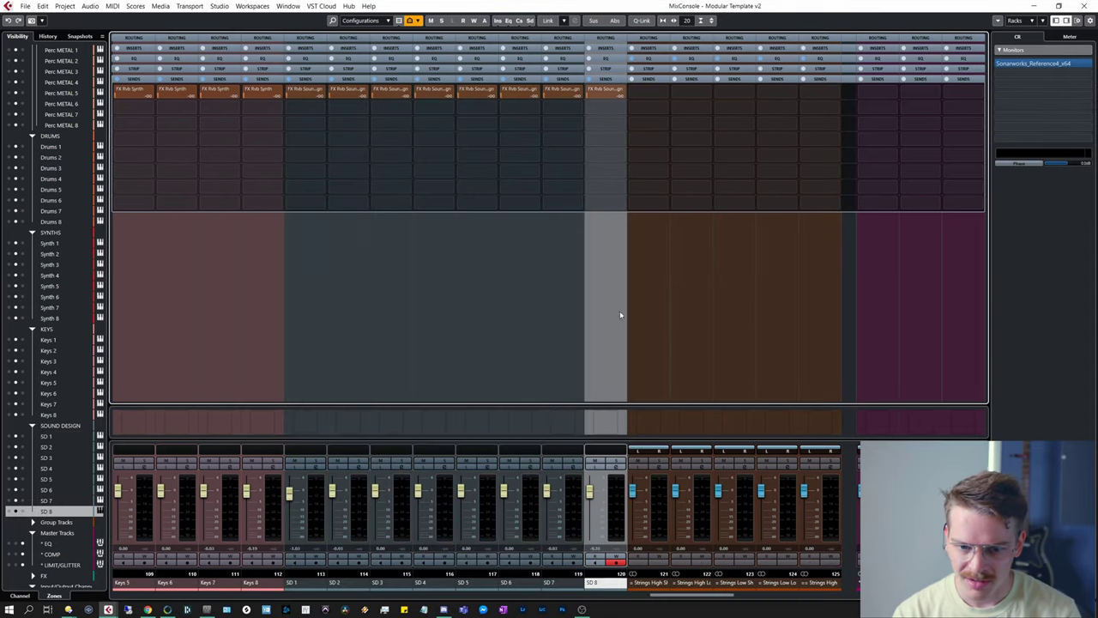
drag(680, 597, 139, 538)
shift+click(181, 321)
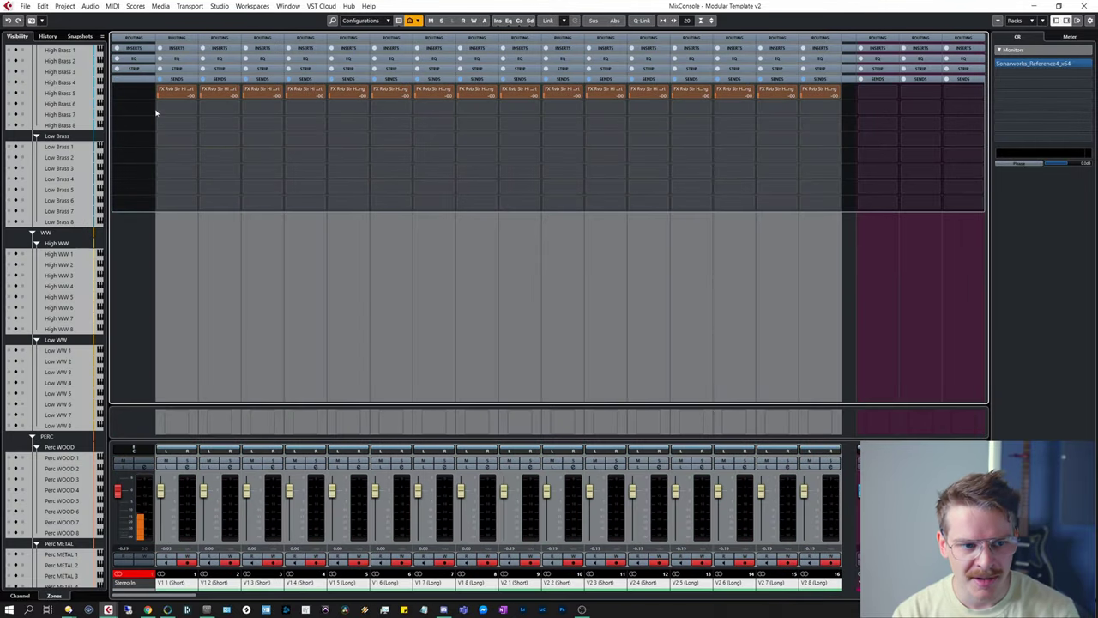
drag(171, 81, 207, 178)
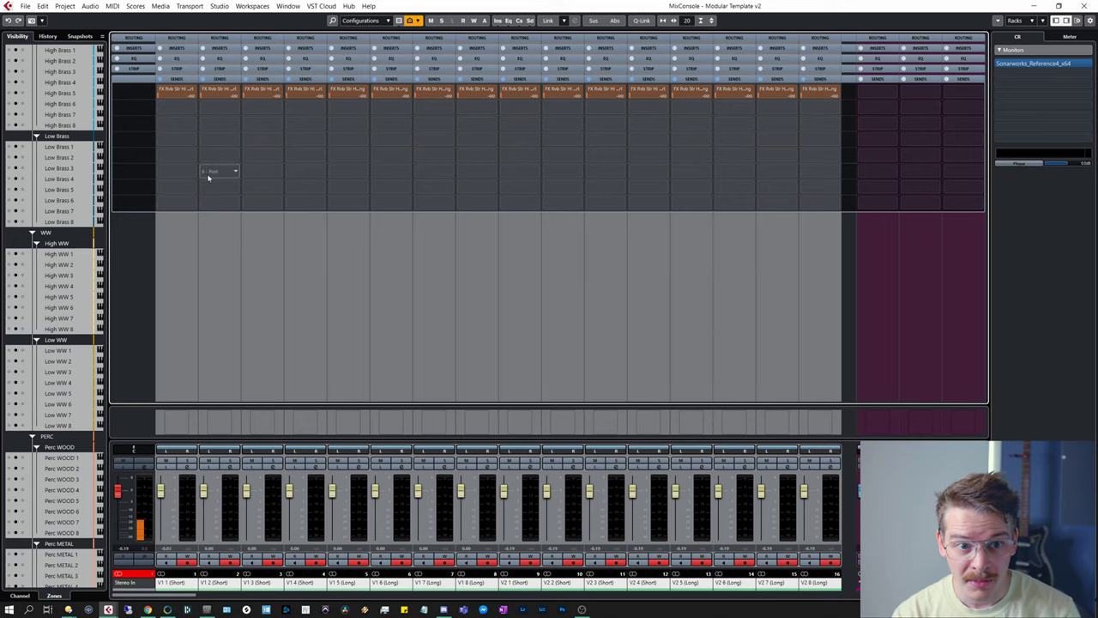
alt+shift+click(193, 108)
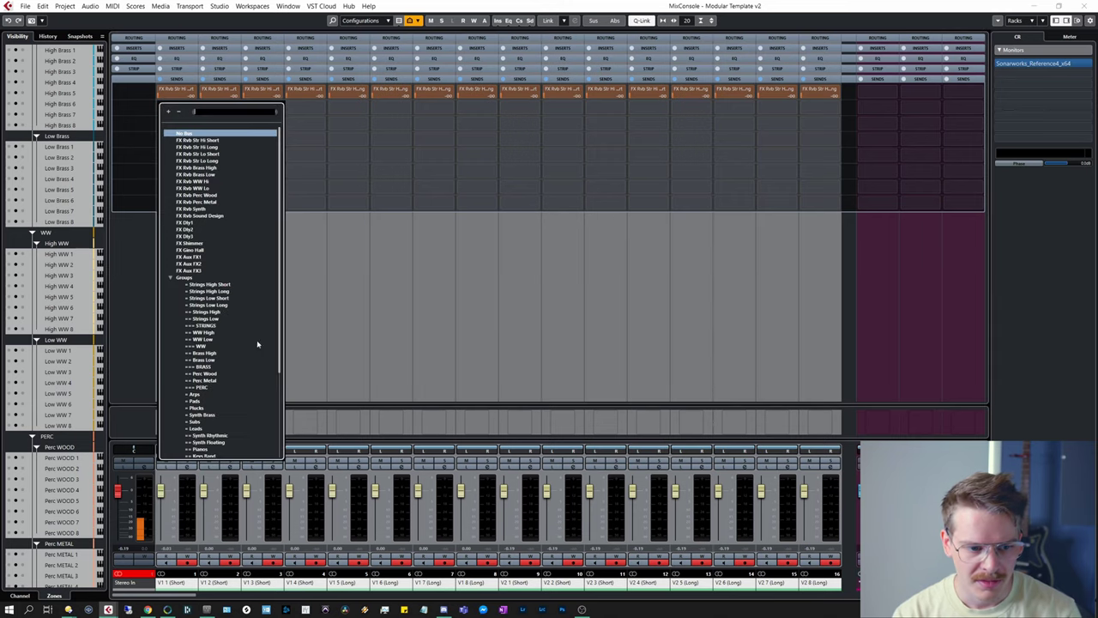
click(196, 224)
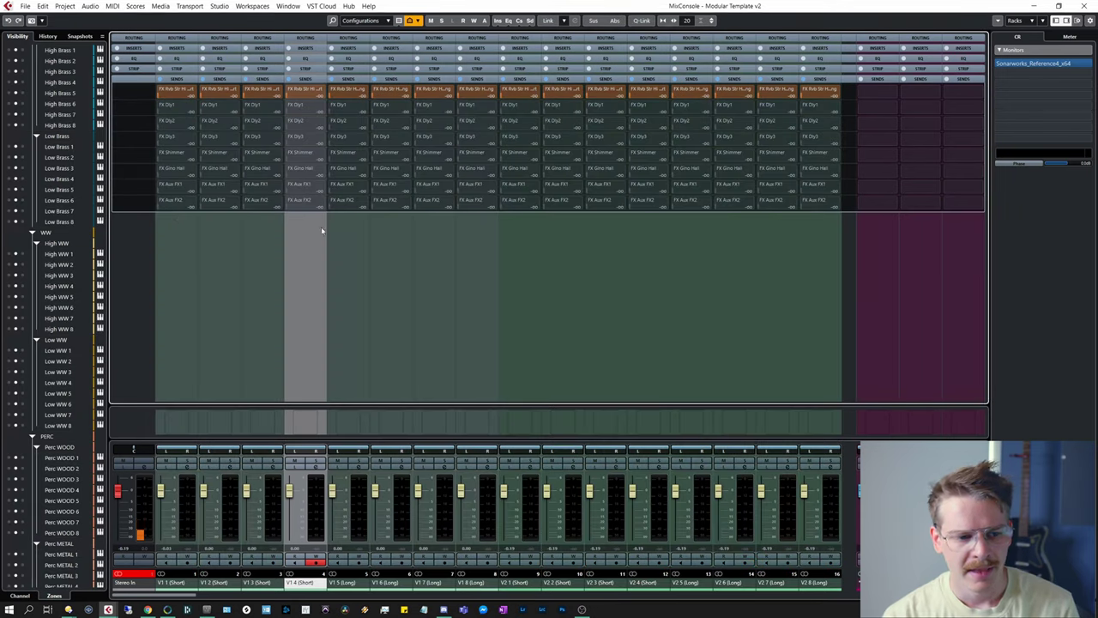
- Activate the delay, Shimmer, Gino Hall and Aux FX sends in slots two to eight on all instrument channels together
drag(181, 595, 194, 592)
click(193, 590)
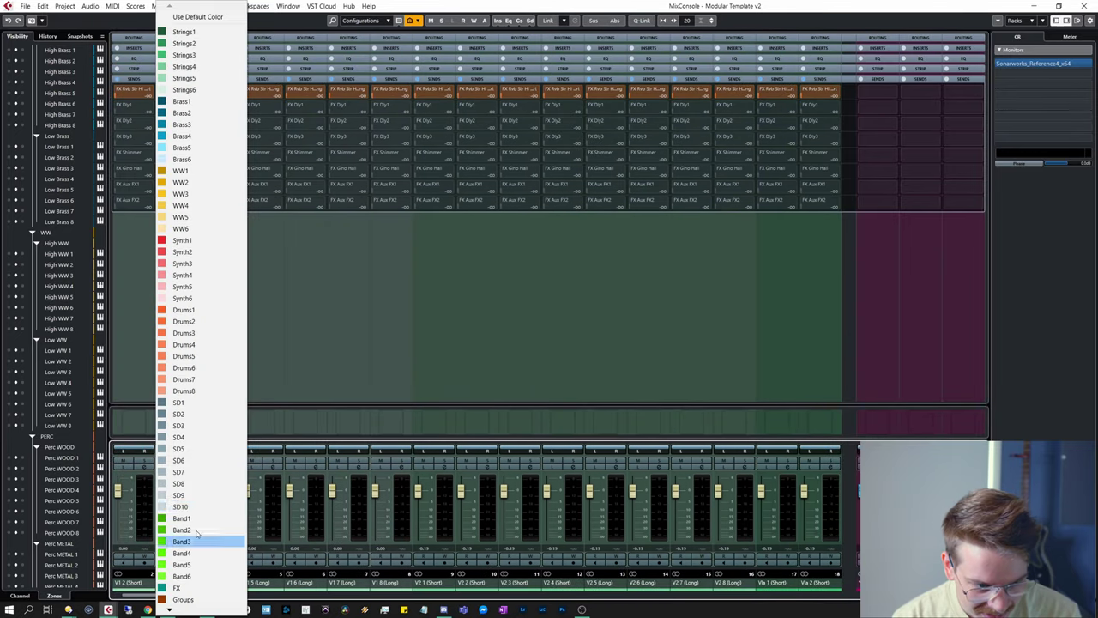
click(322, 443)
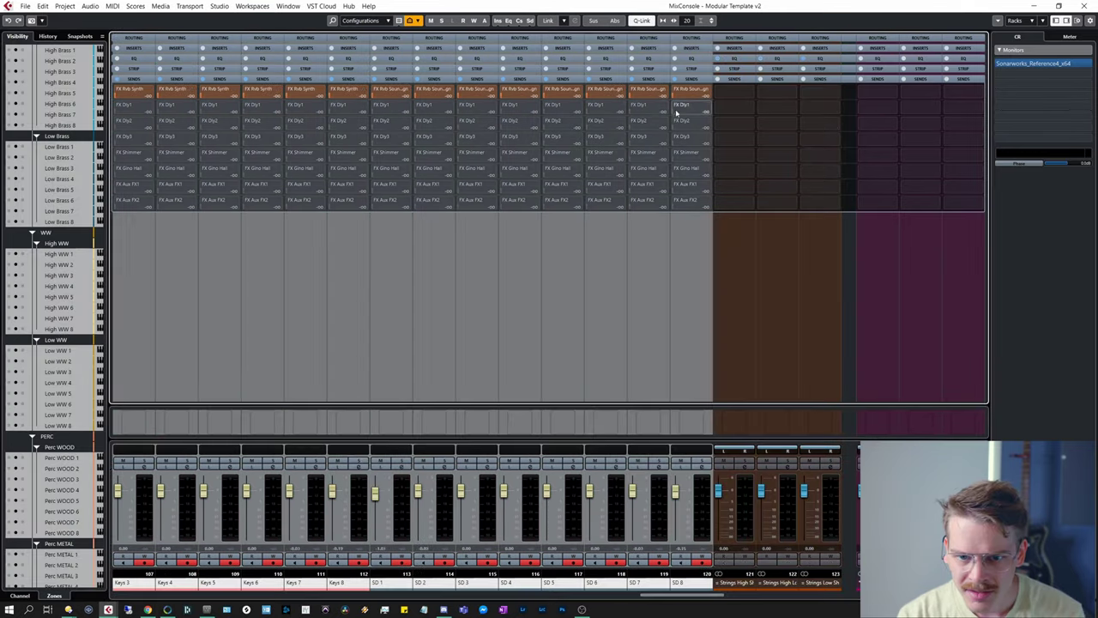
click(676, 105)
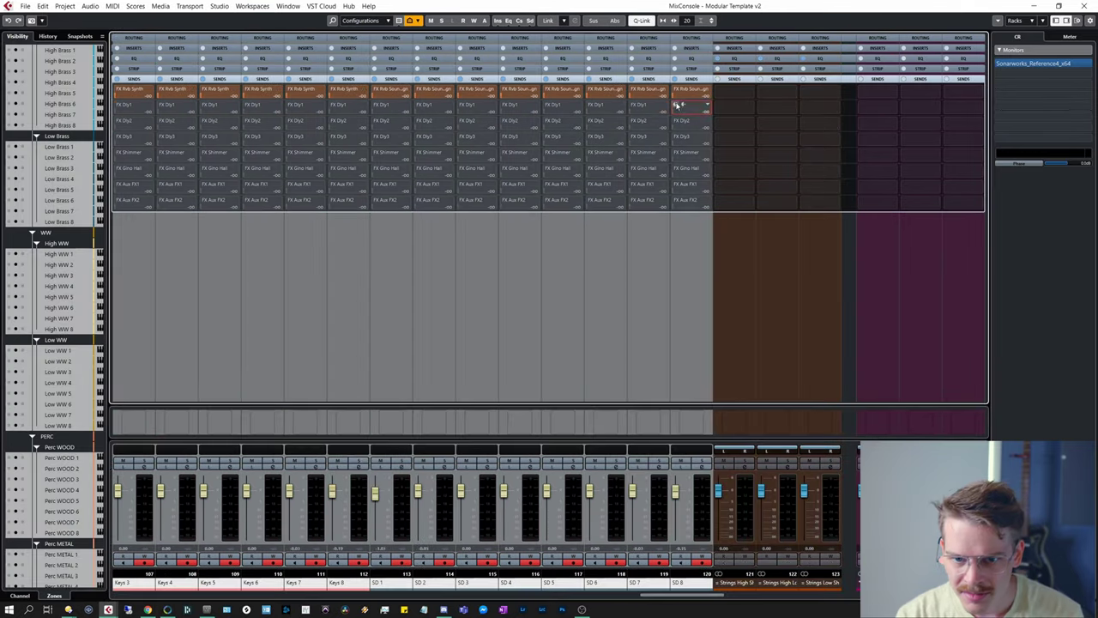
click(675, 120)
click(675, 136)
click(675, 153)
click(677, 167)
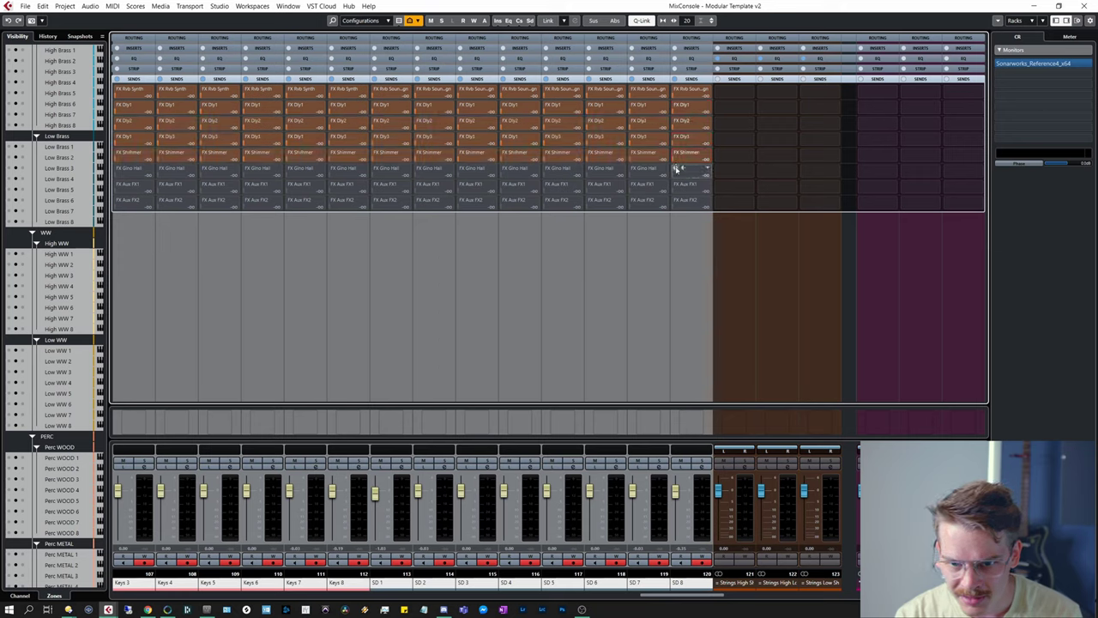
click(675, 185)
click(677, 201)
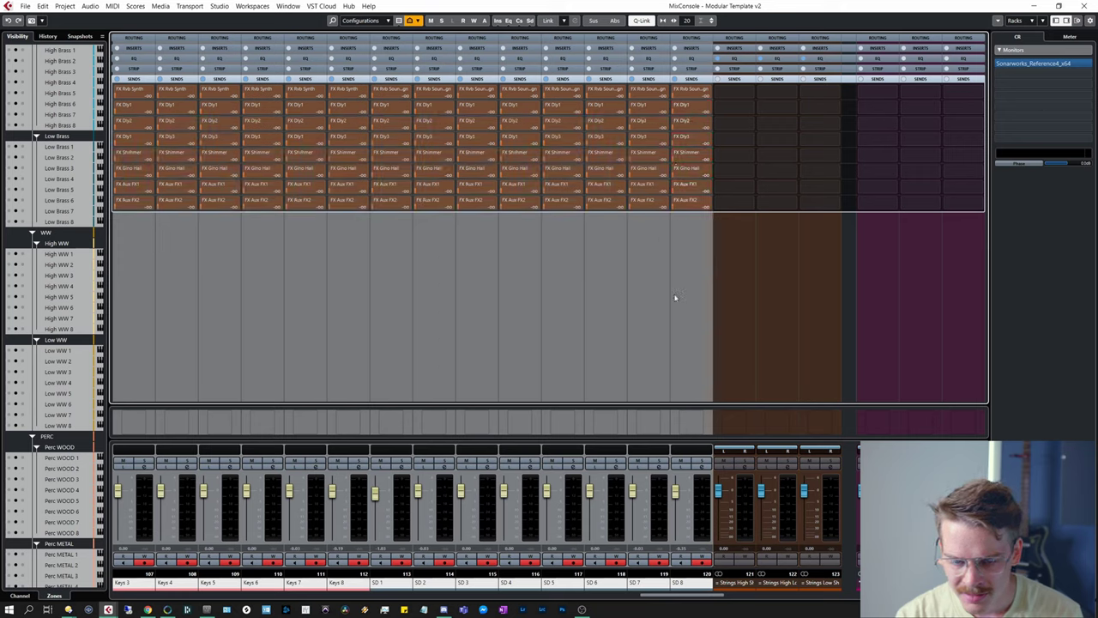